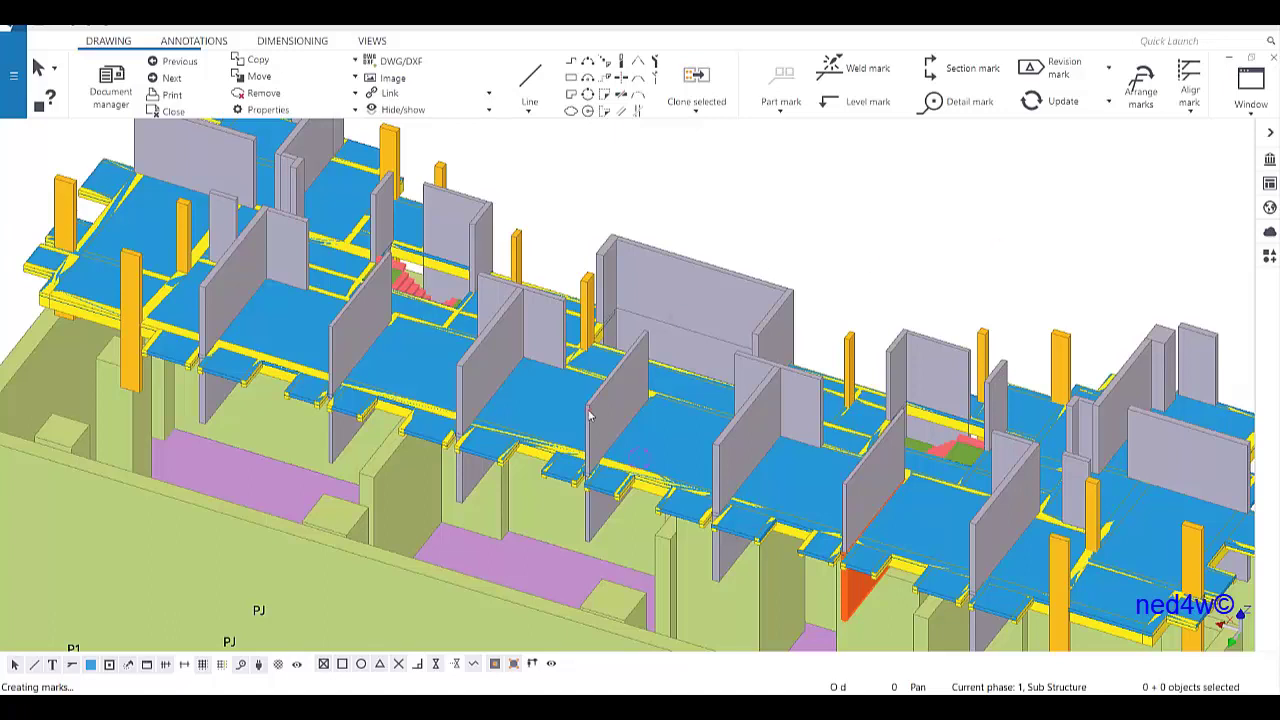
Step: Examine the walls, slabs and beams in the 3D model and across the S/F plan
scroll(590, 415, up, 1)
scroll(377, 489, up, 3)
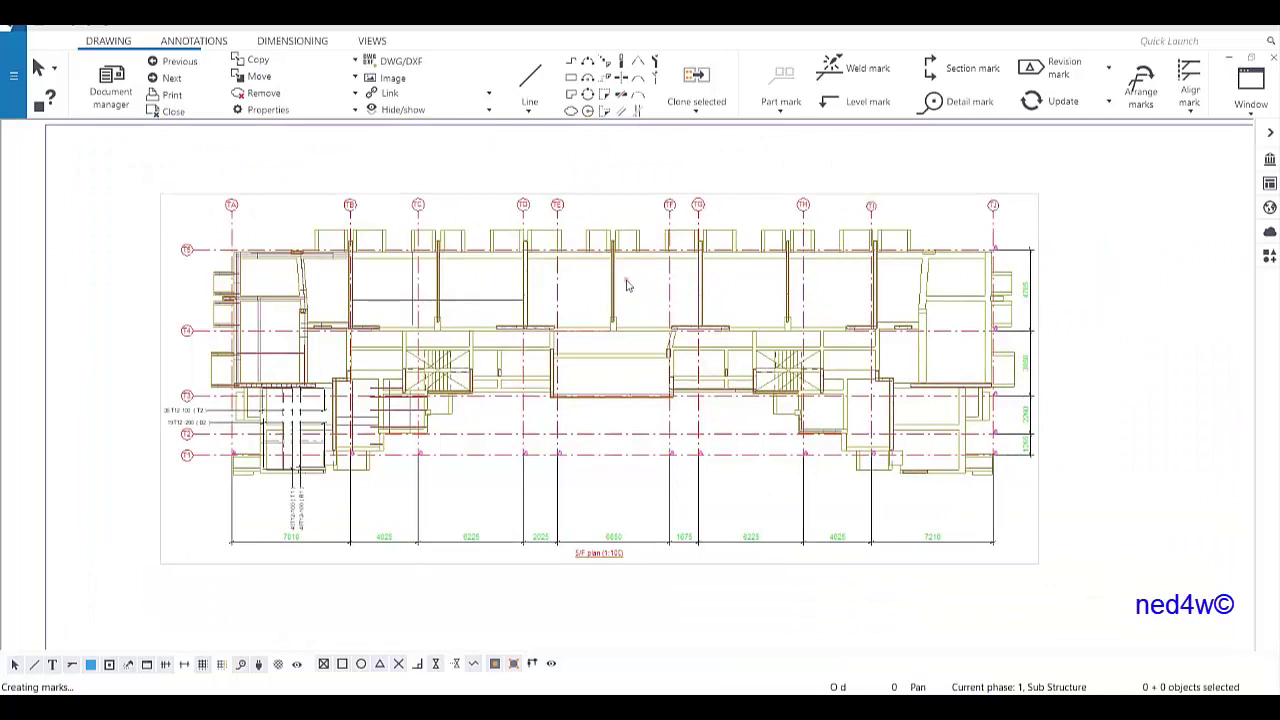
scroll(625, 257, up, 2)
scroll(625, 257, up, 3)
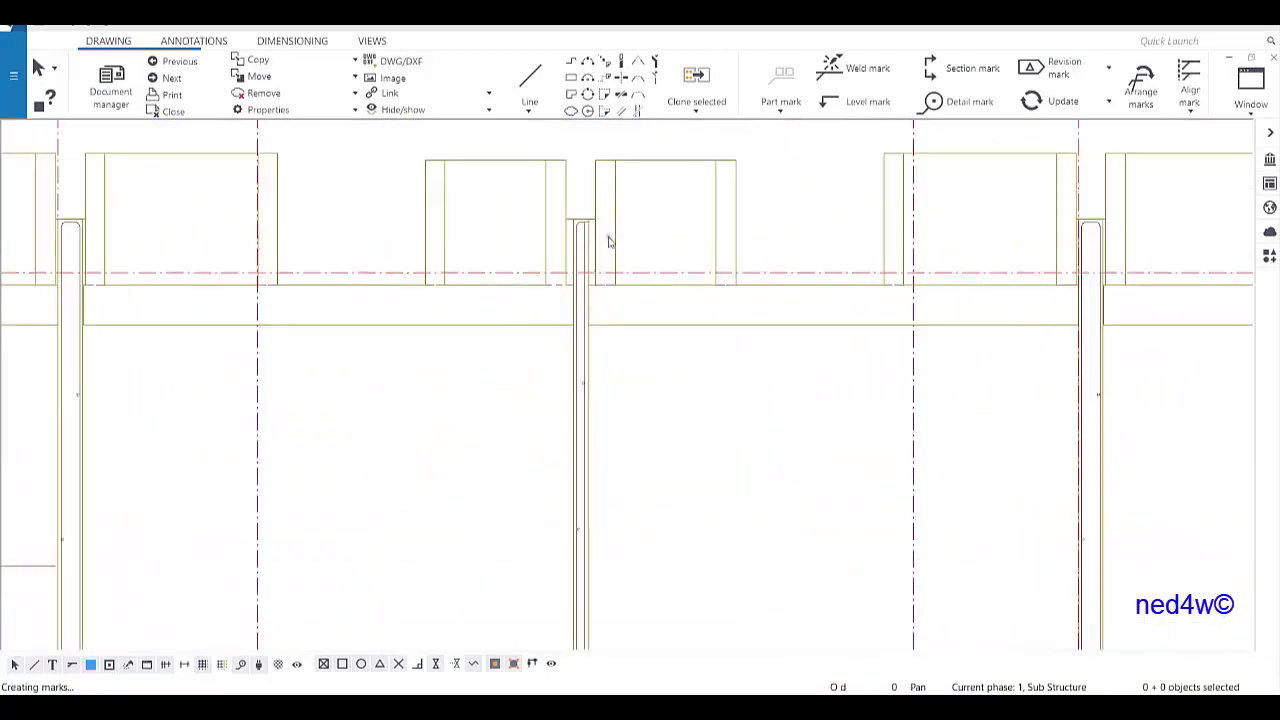
scroll(588, 313, down, 2)
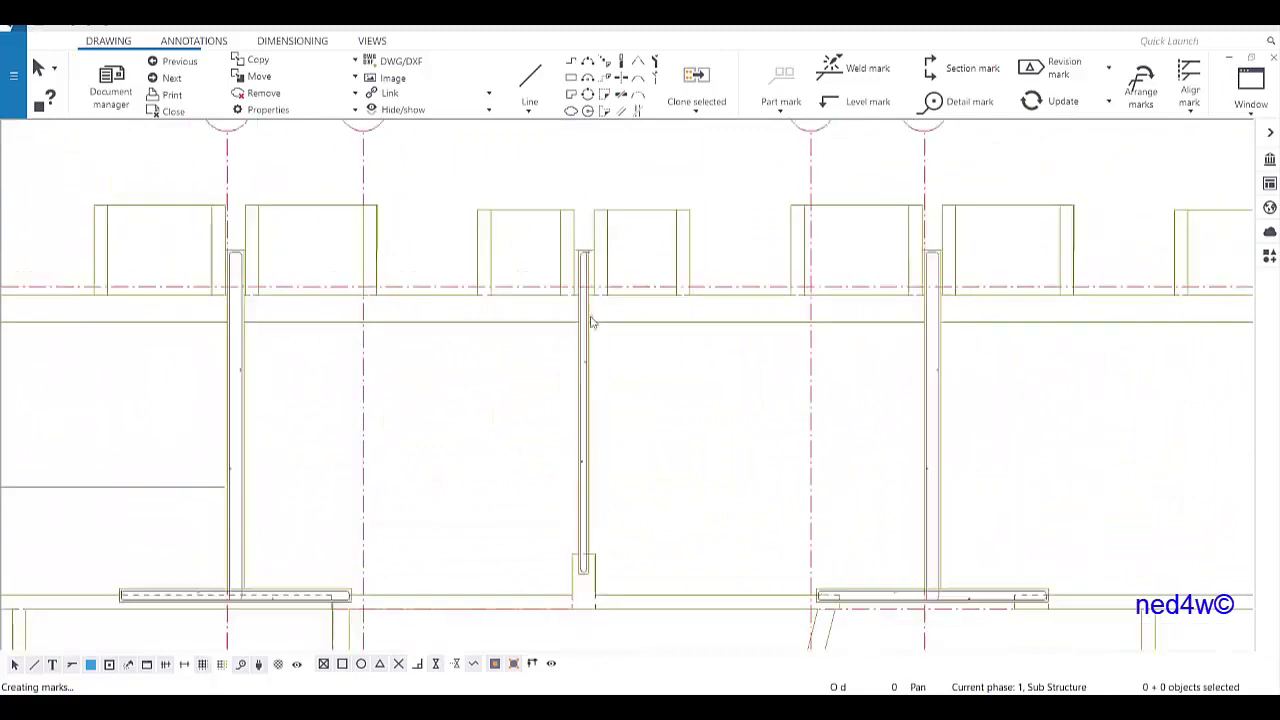
scroll(555, 449, down, 5)
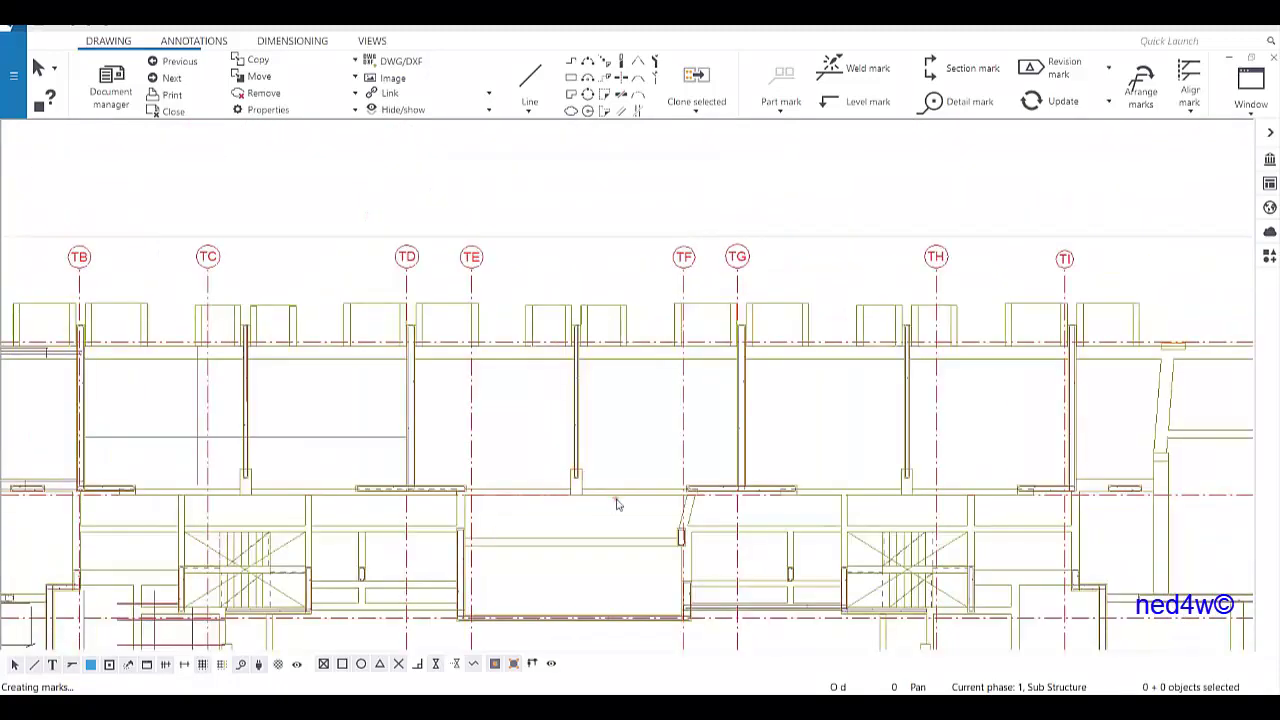
scroll(732, 469, down, 4)
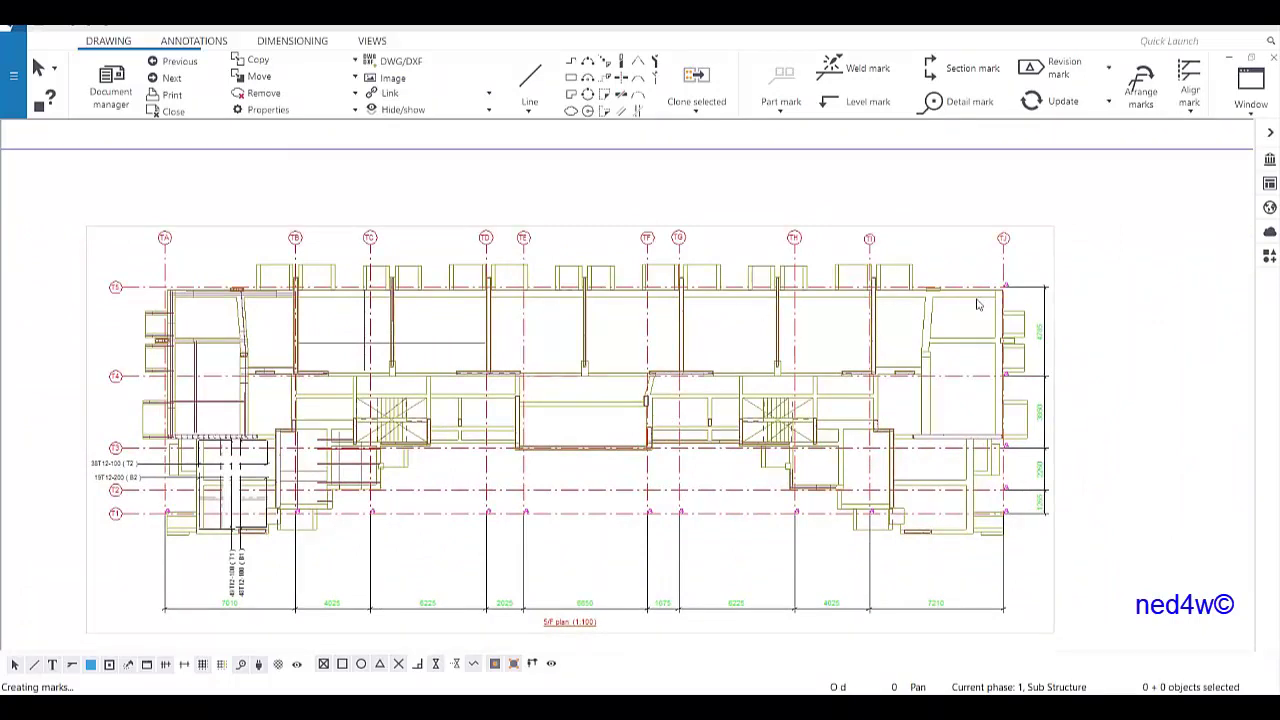
click(617, 232)
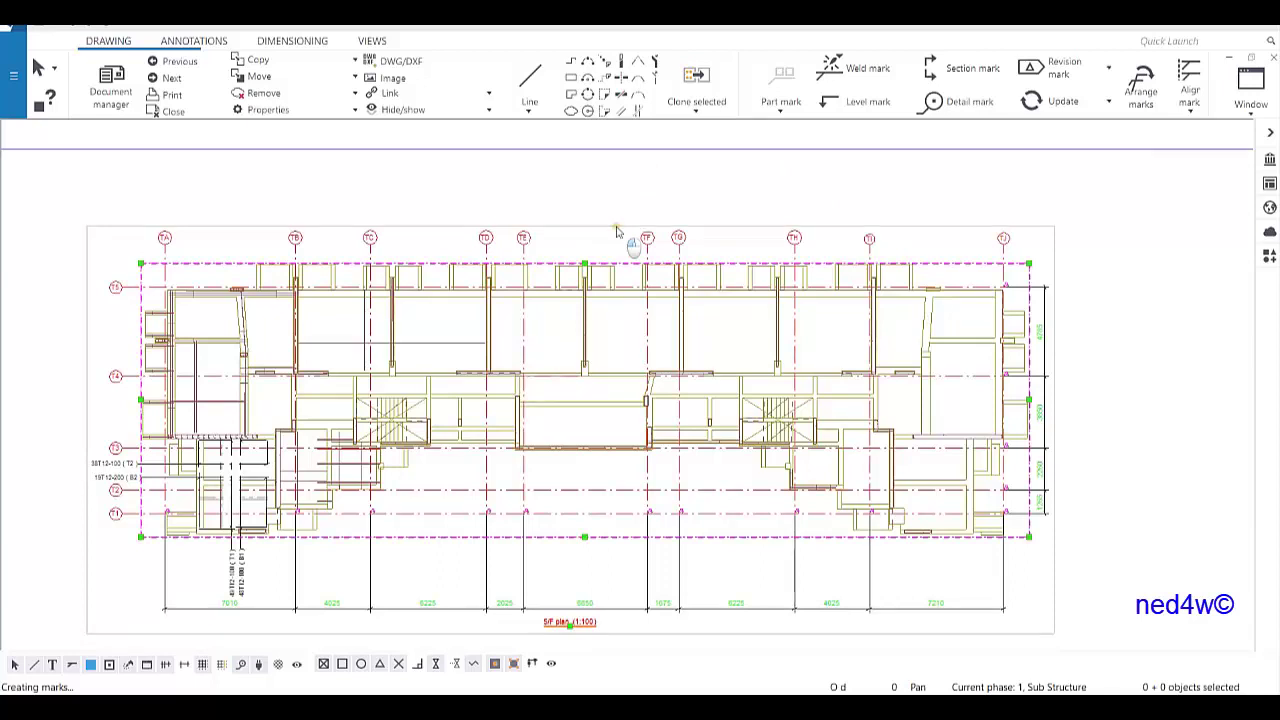
double_click(617, 232)
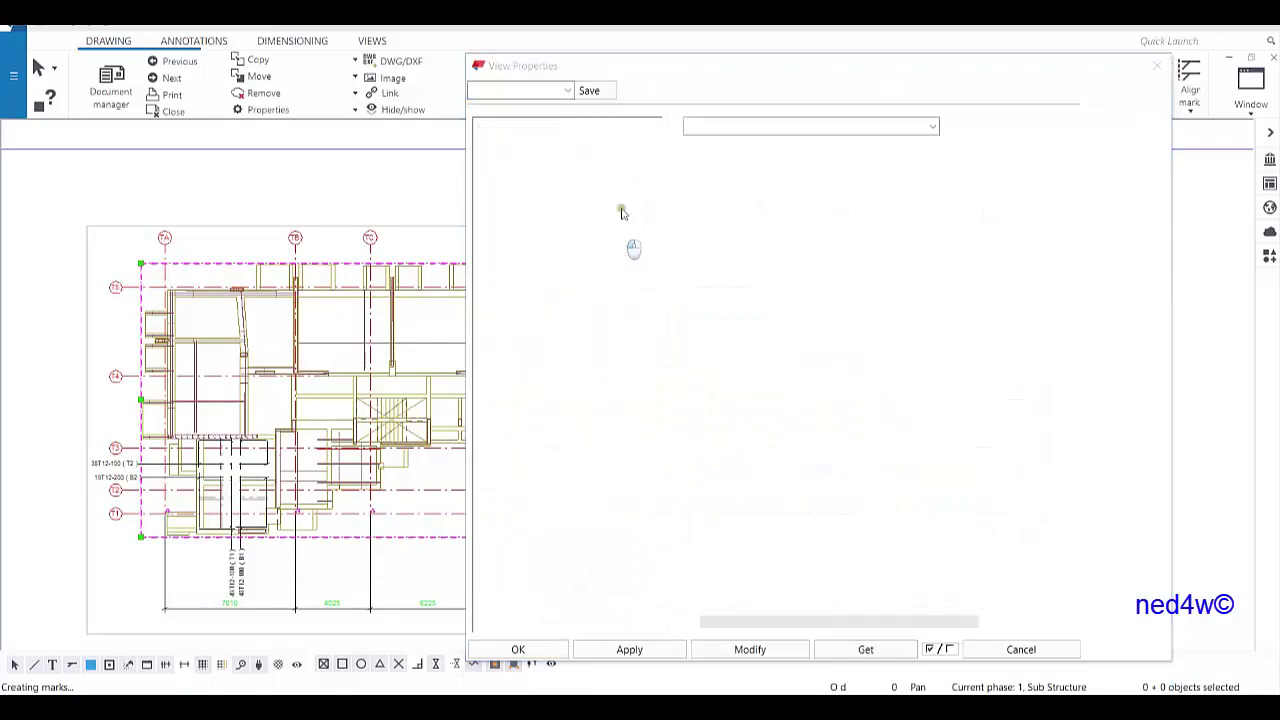
drag(786, 70, 800, 80)
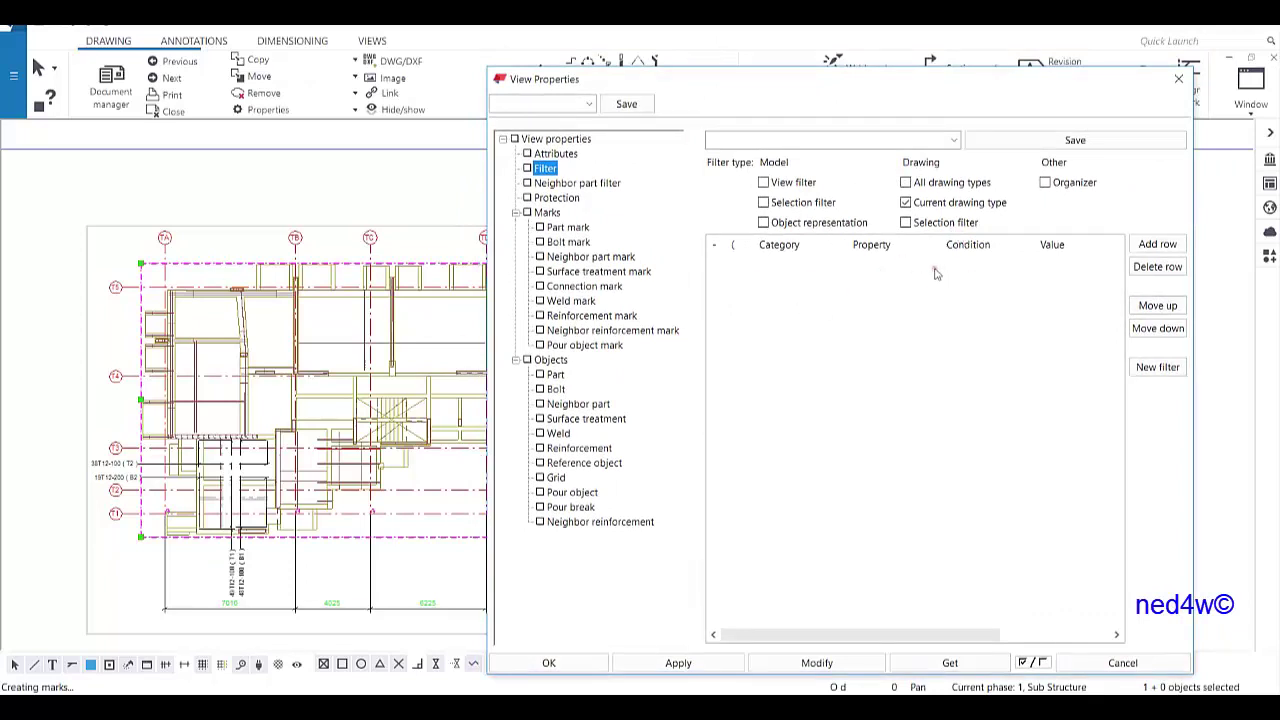
click(1157, 246)
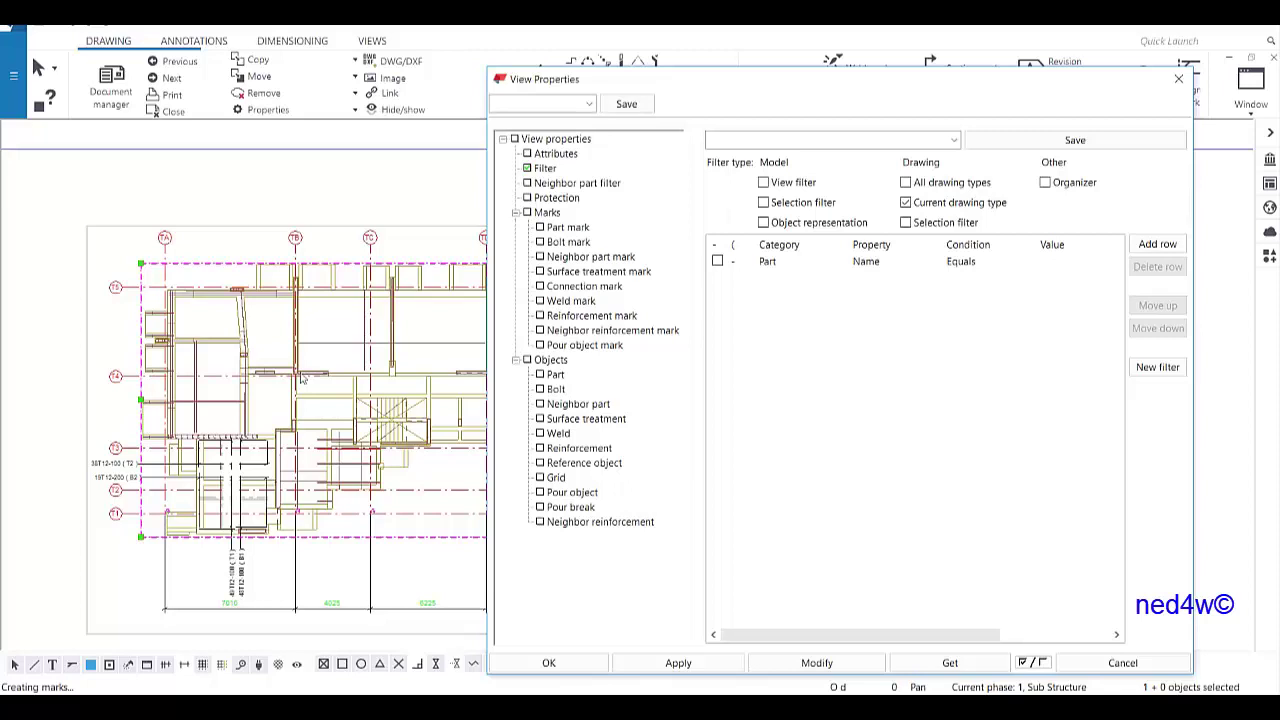
click(1178, 80)
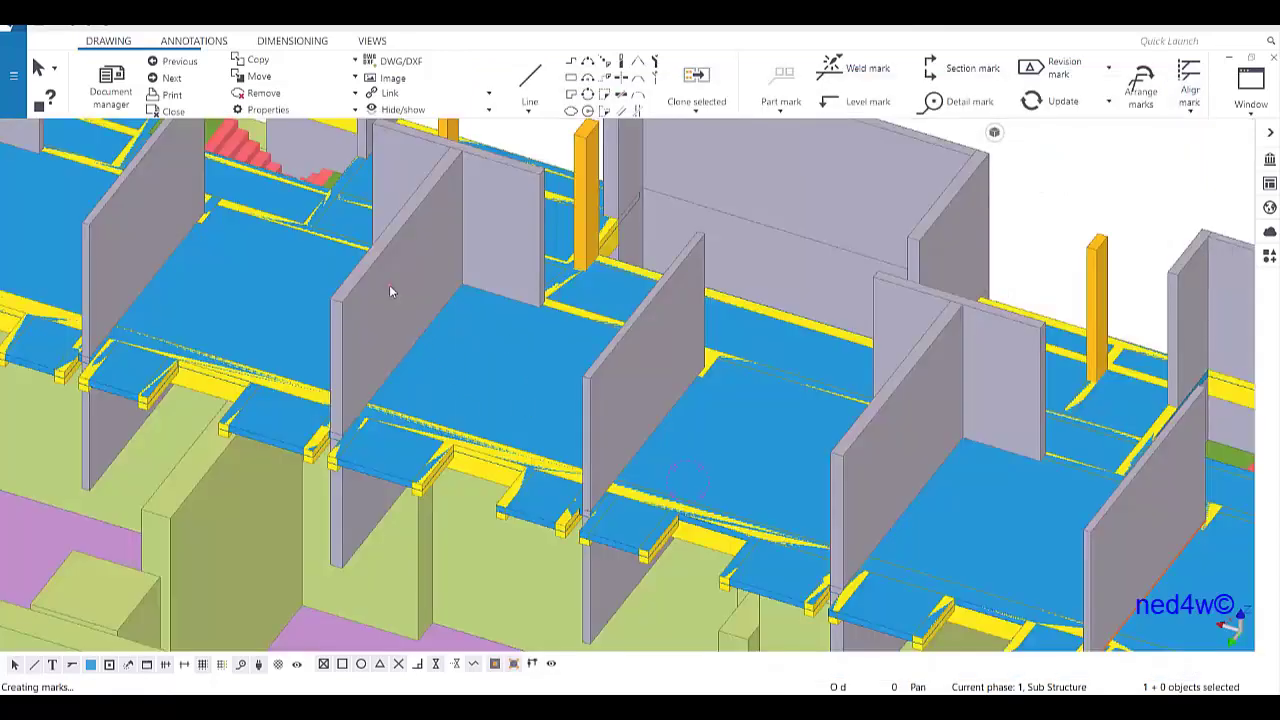
scroll(518, 386, down, 3)
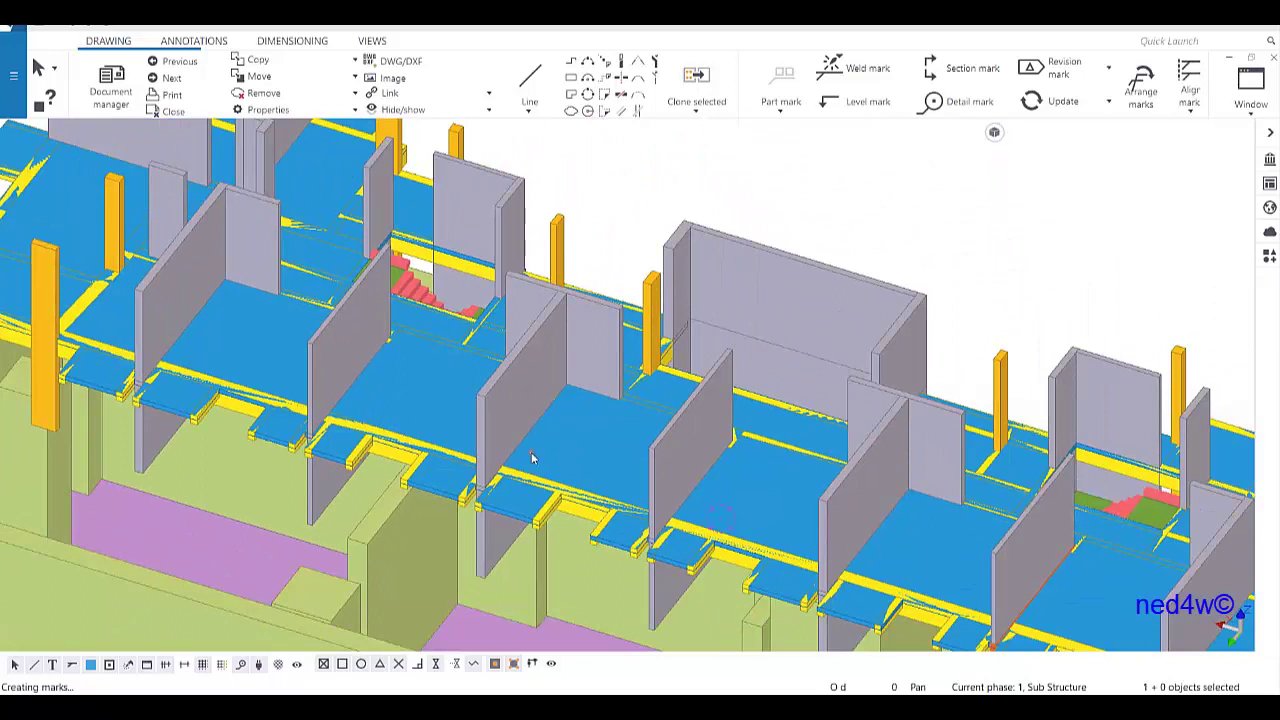
scroll(550, 522, up, 3)
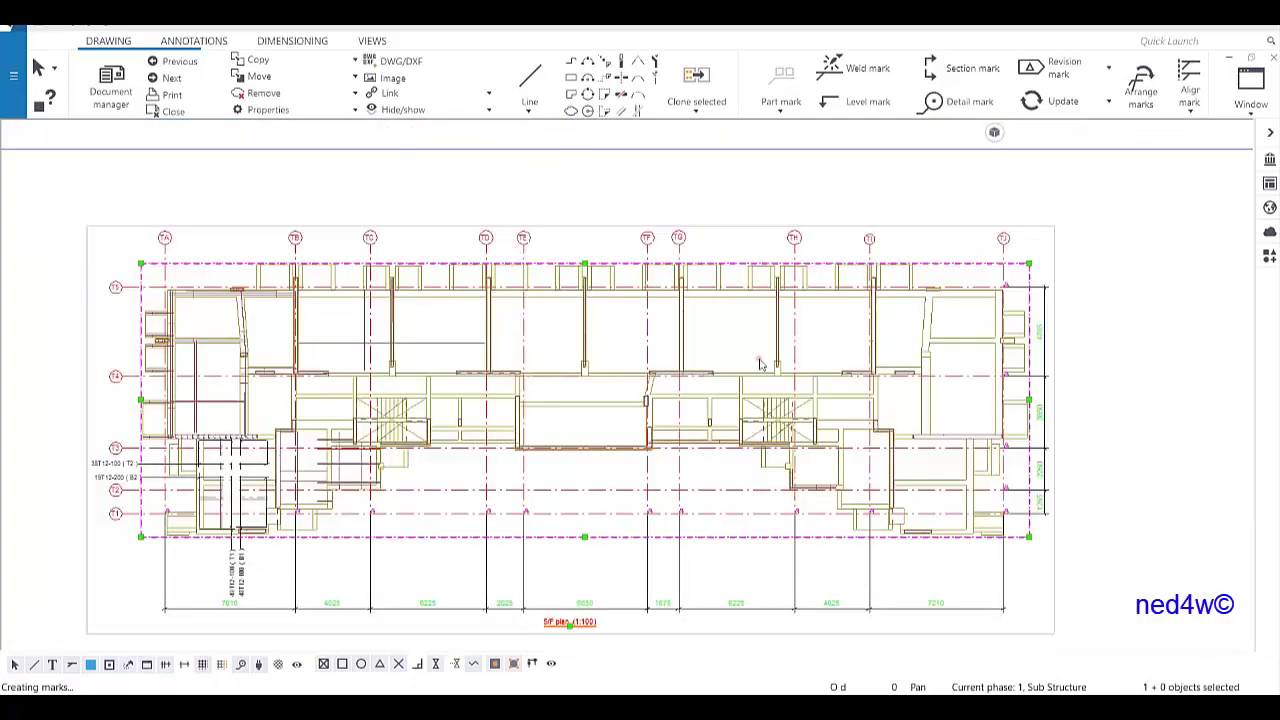
Step: In the S/F plan's view properties, add a filter row for Part Name Equals SLAB, taking the value from a slab in the drawing
click(833, 231)
double_click(833, 231)
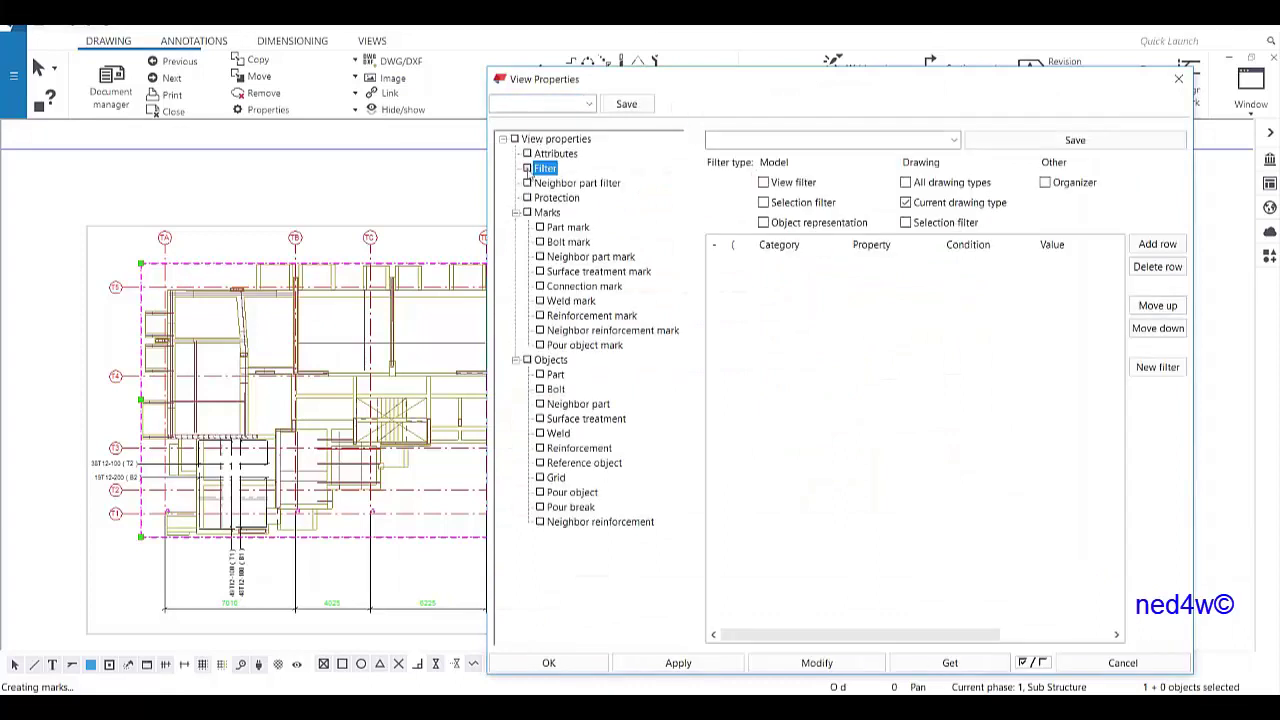
click(1157, 245)
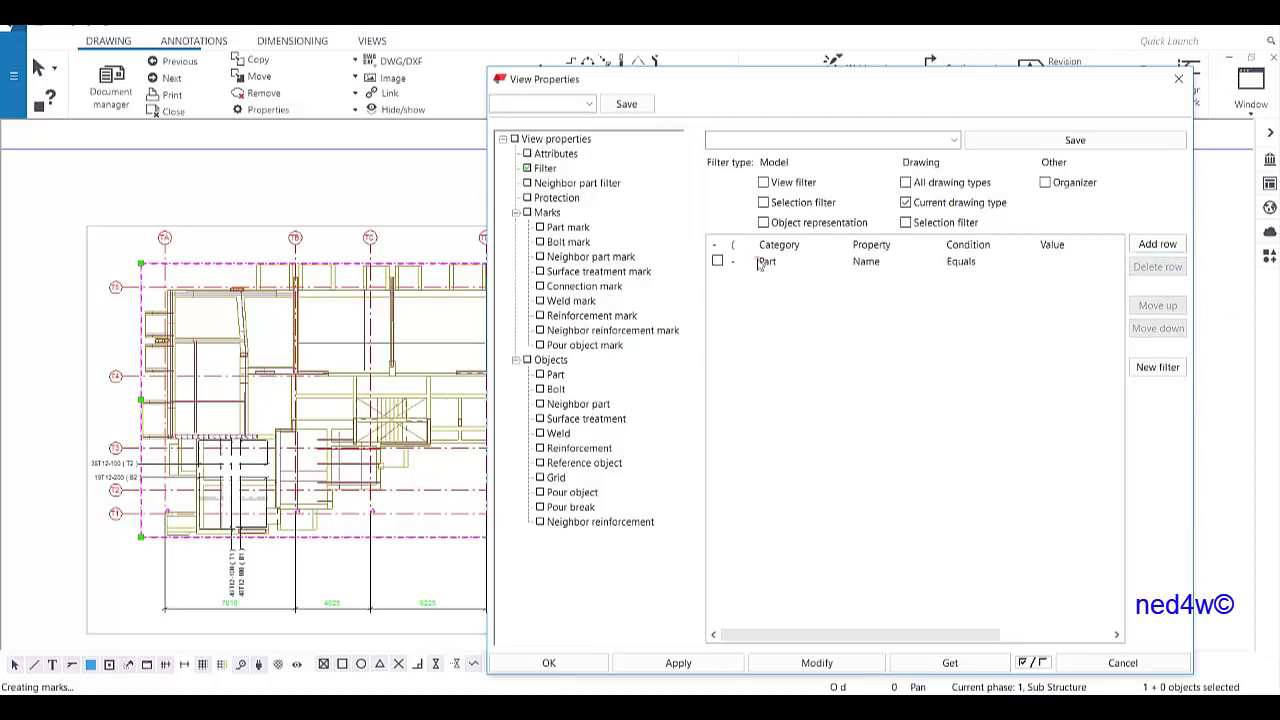
click(1049, 262)
click(1115, 266)
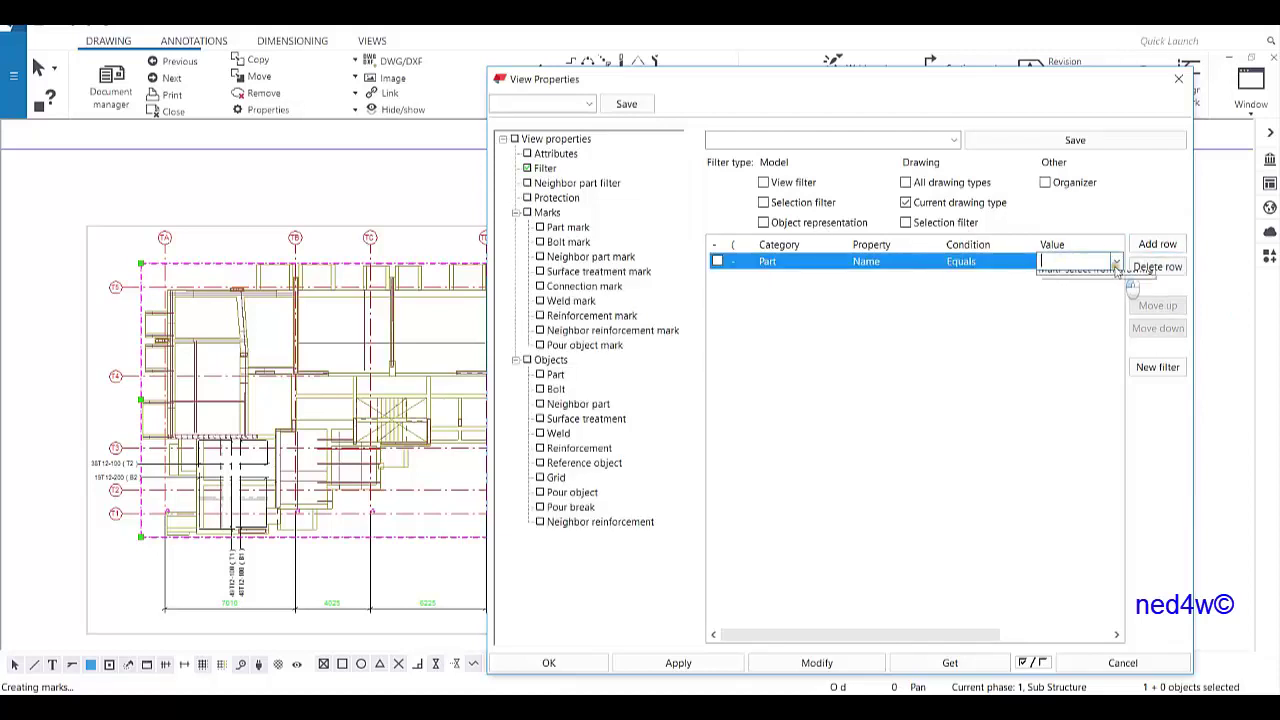
click(1092, 289)
scroll(127, 453, up, 5)
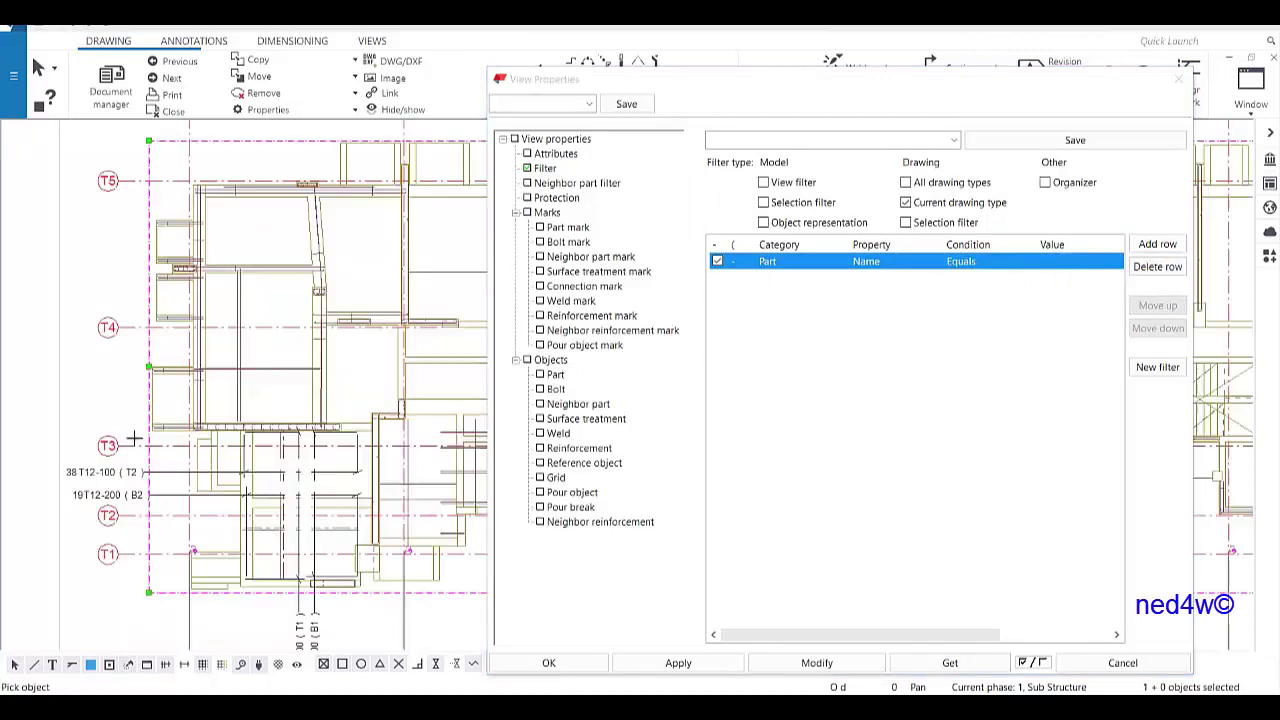
click(164, 398)
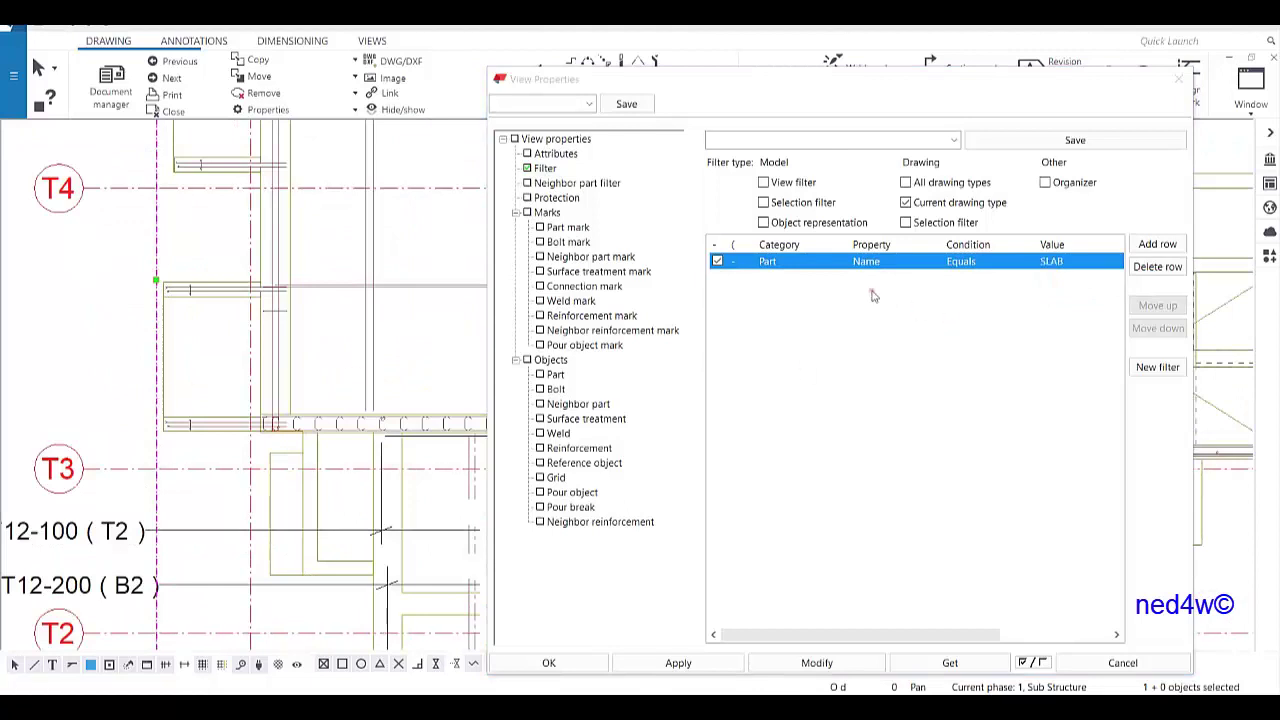
Step: Save the view's filter as slab_filter for the current drawing type
click(786, 140)
text(slab_filter)
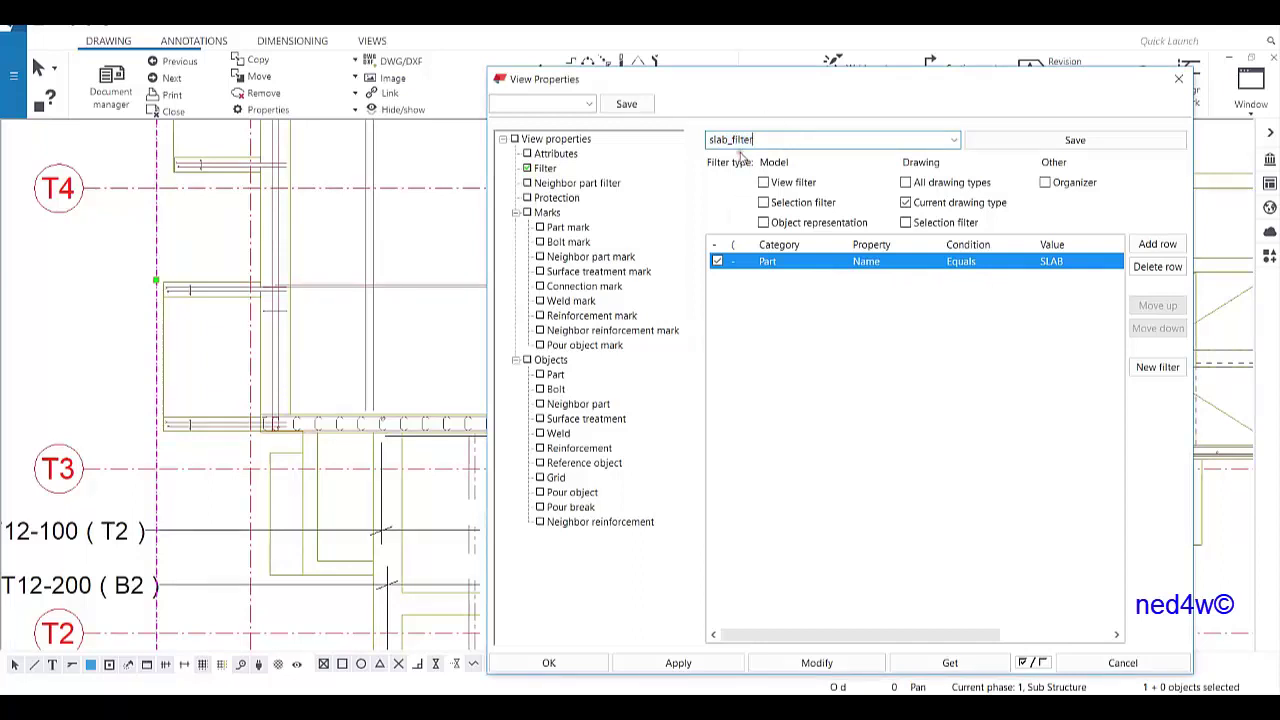
click(1013, 142)
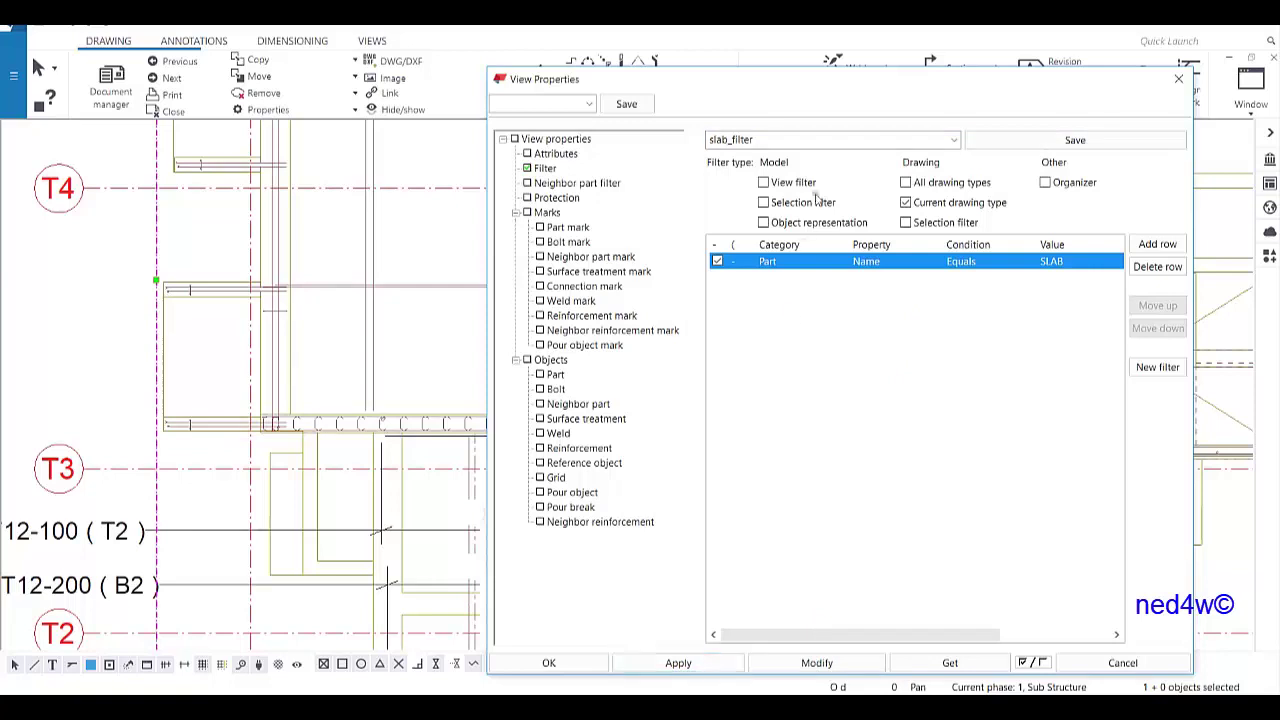
Step: Try filtering walls by part name, taking the value W5B from a wall in the drawing
middle_drag(298, 319, 238, 350)
scroll(238, 350, down, 3)
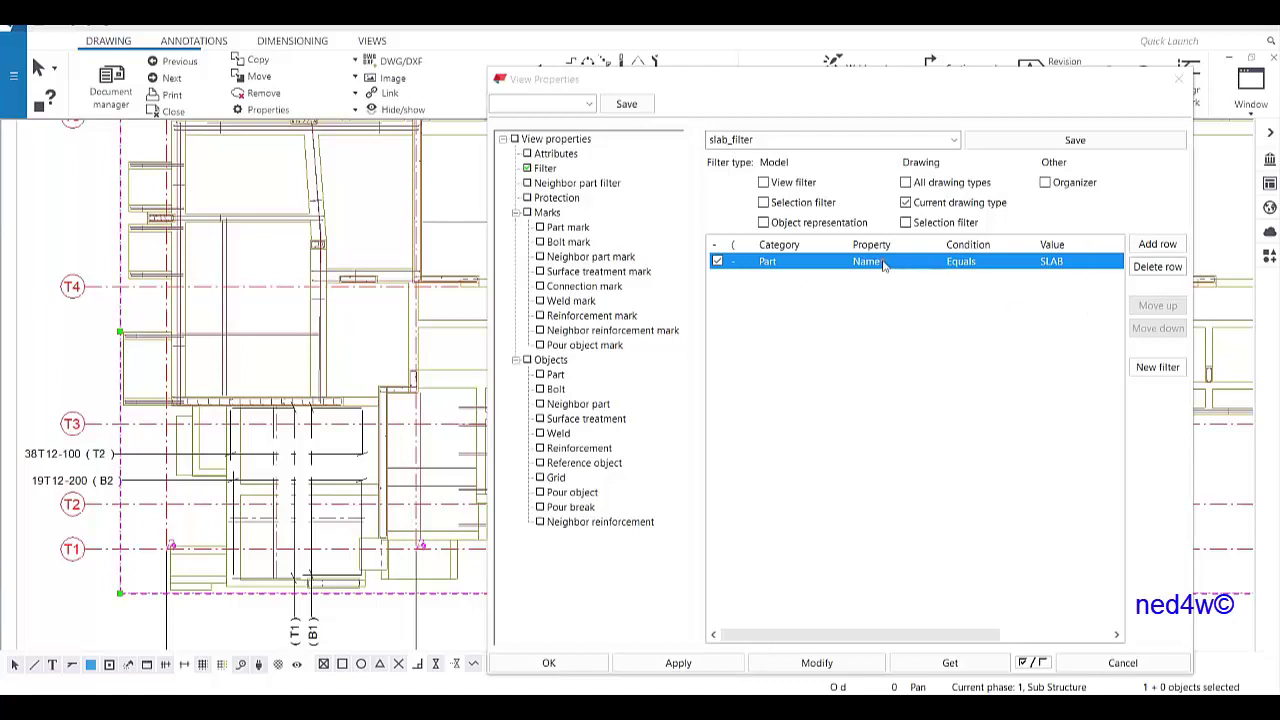
click(1070, 262)
click(1116, 261)
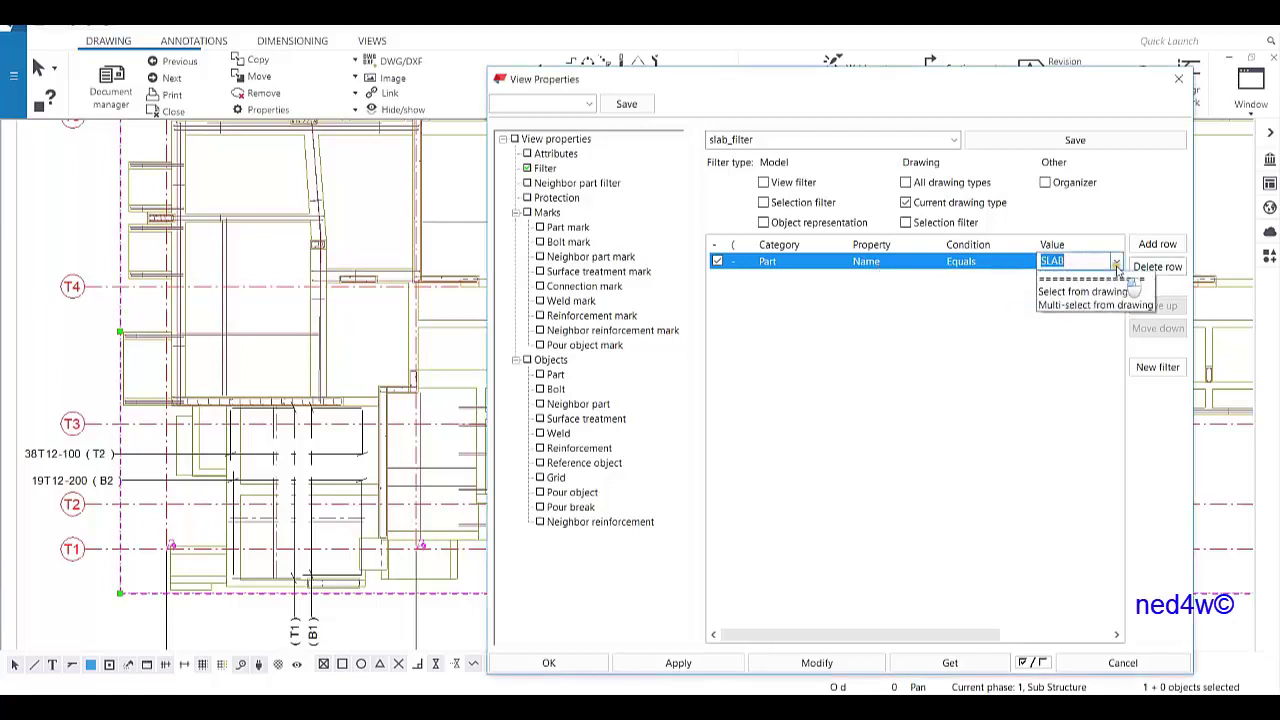
click(1092, 304)
scroll(310, 317, up, 3)
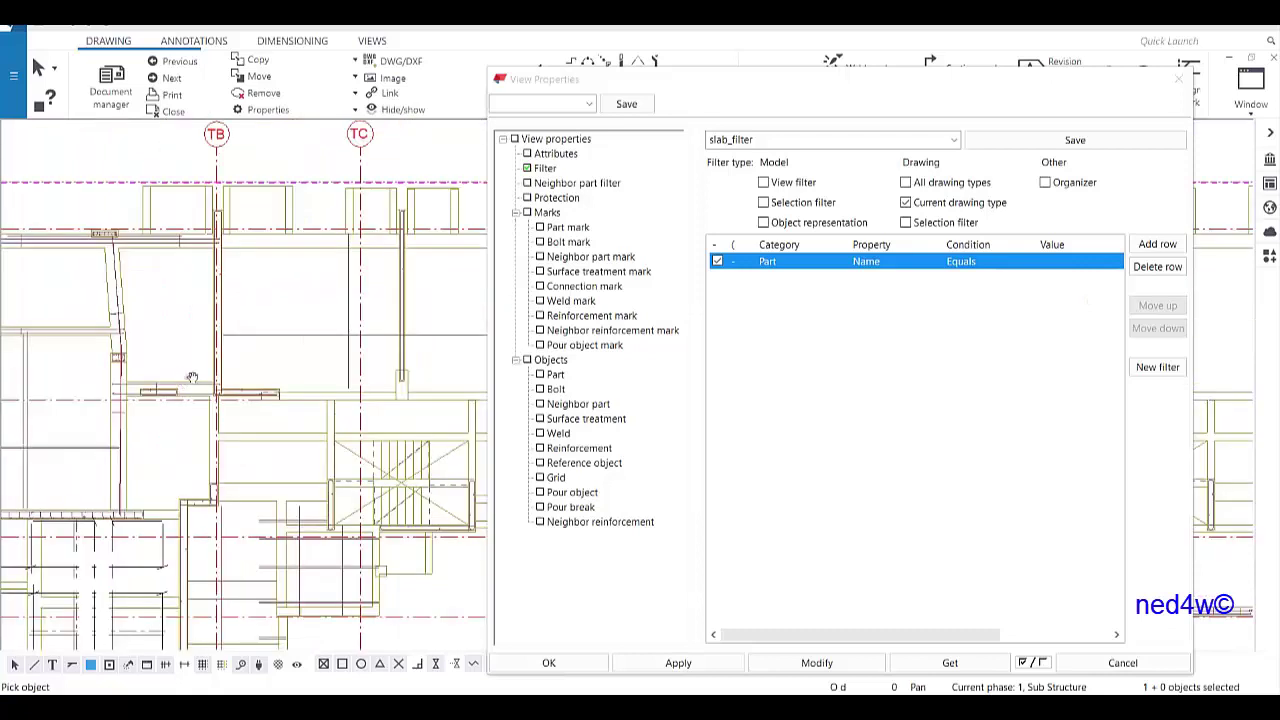
scroll(379, 369, up, 4)
click(343, 428)
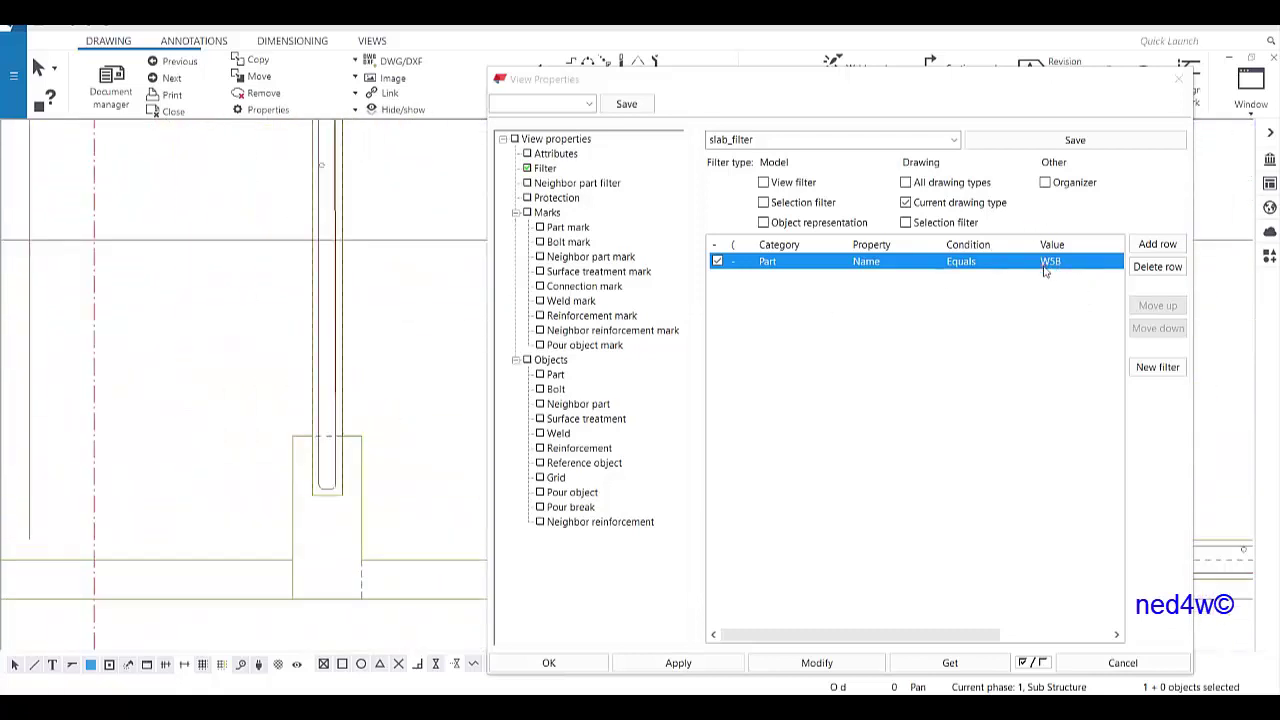
Step: Switch the filter row's property to Class and take the value 1 from a wall in the drawing
scroll(361, 373, down, 3)
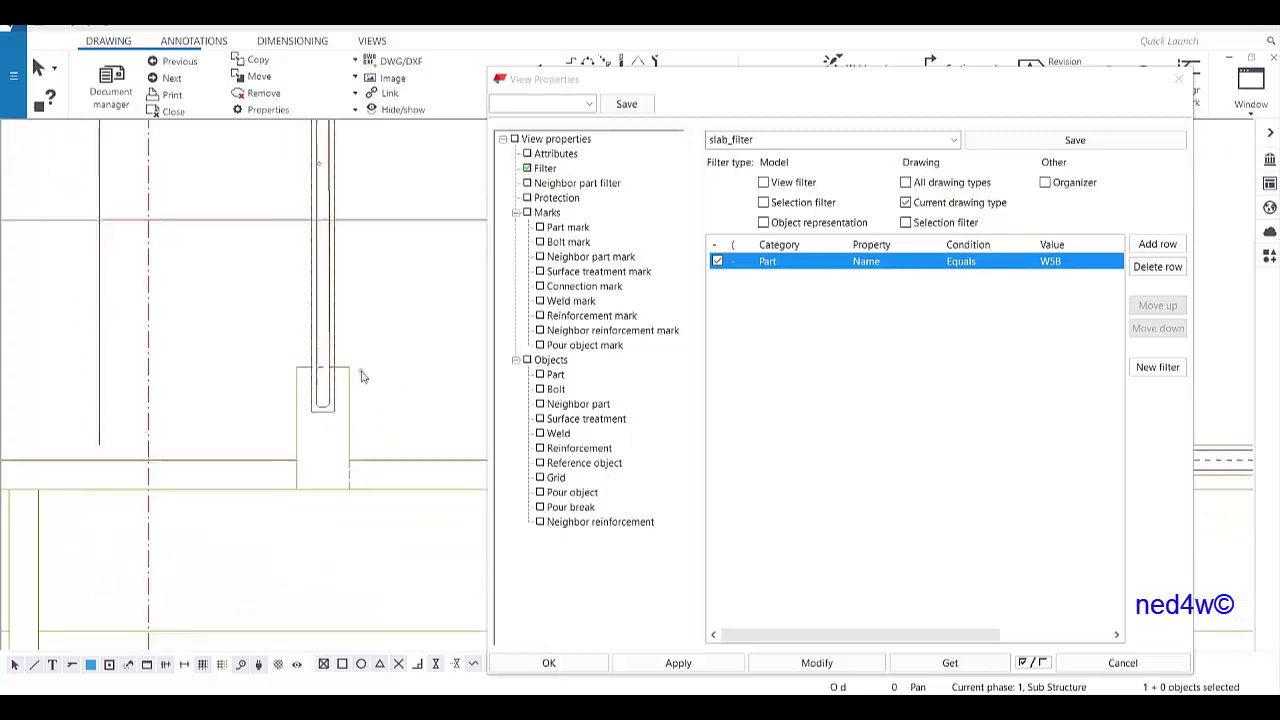
click(903, 263)
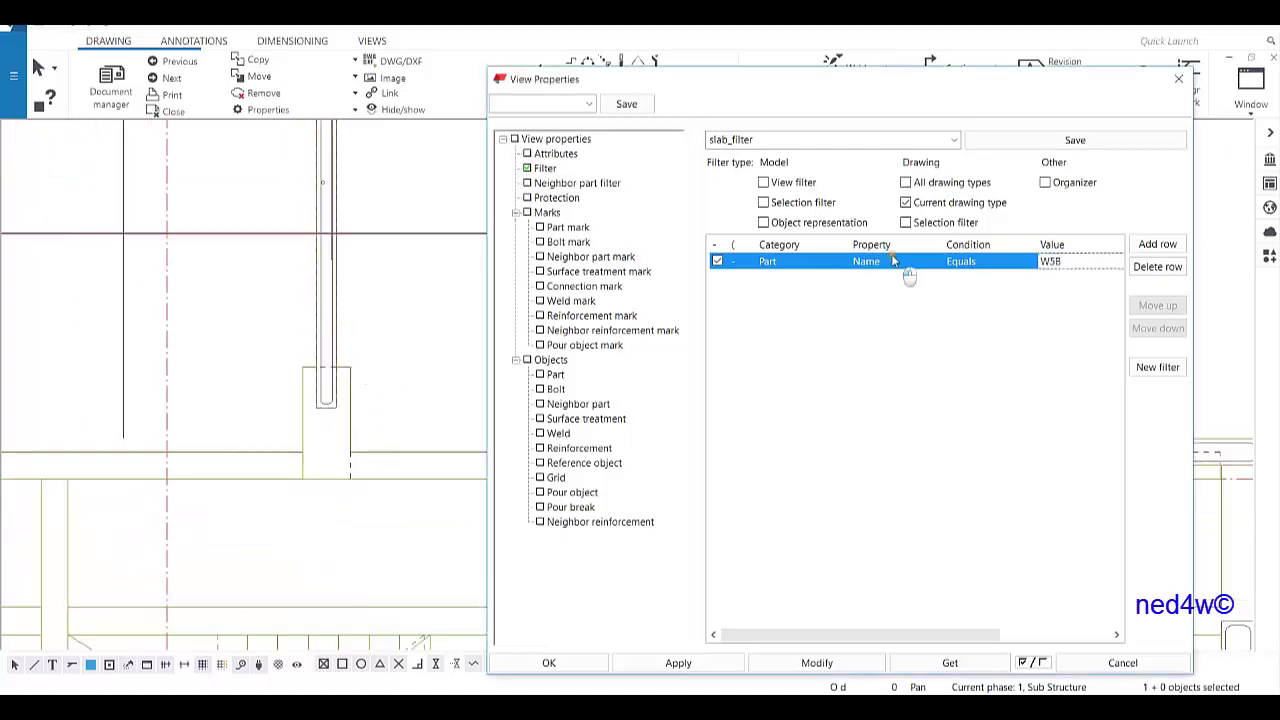
click(934, 261)
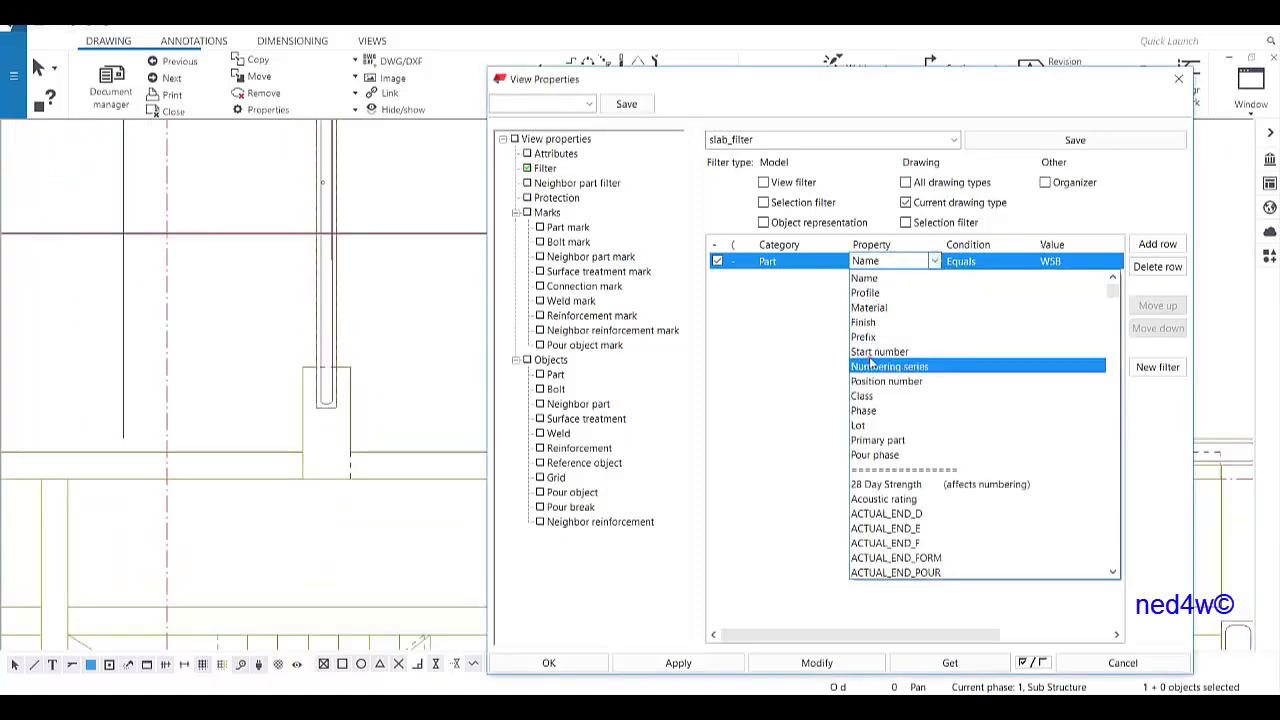
click(866, 398)
click(1090, 262)
click(1117, 262)
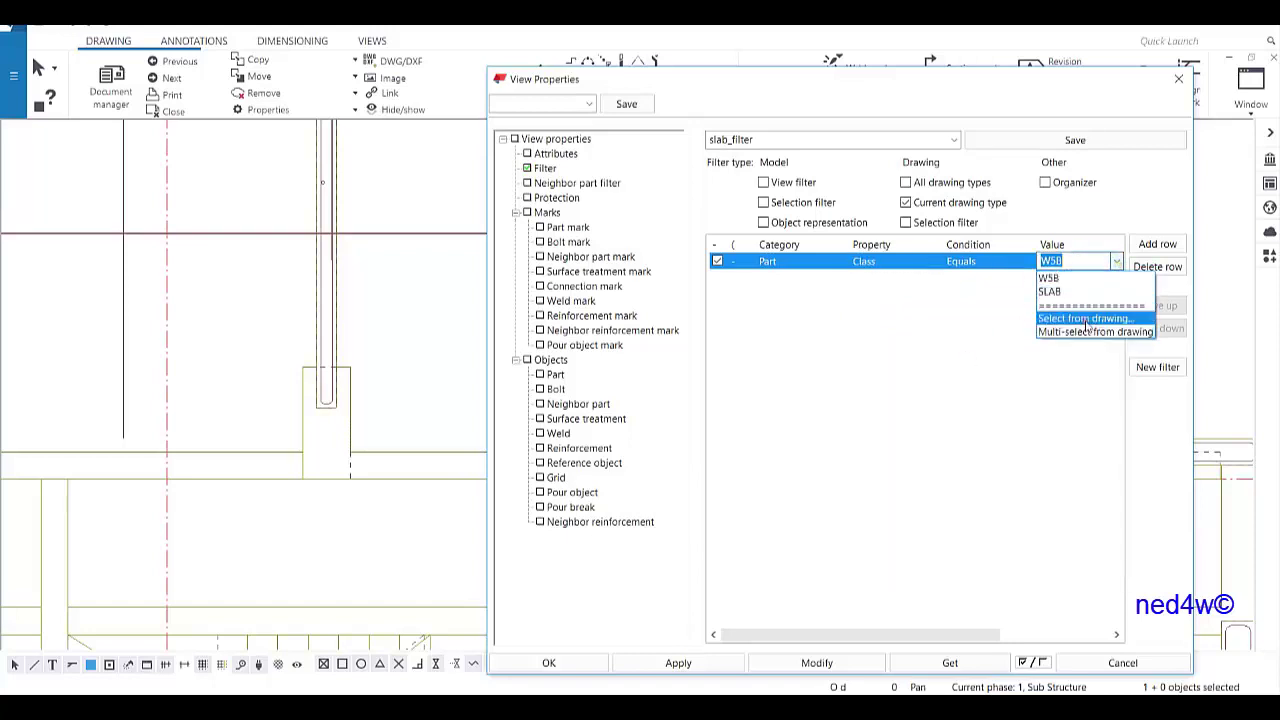
click(1087, 324)
scroll(340, 351, up, 4)
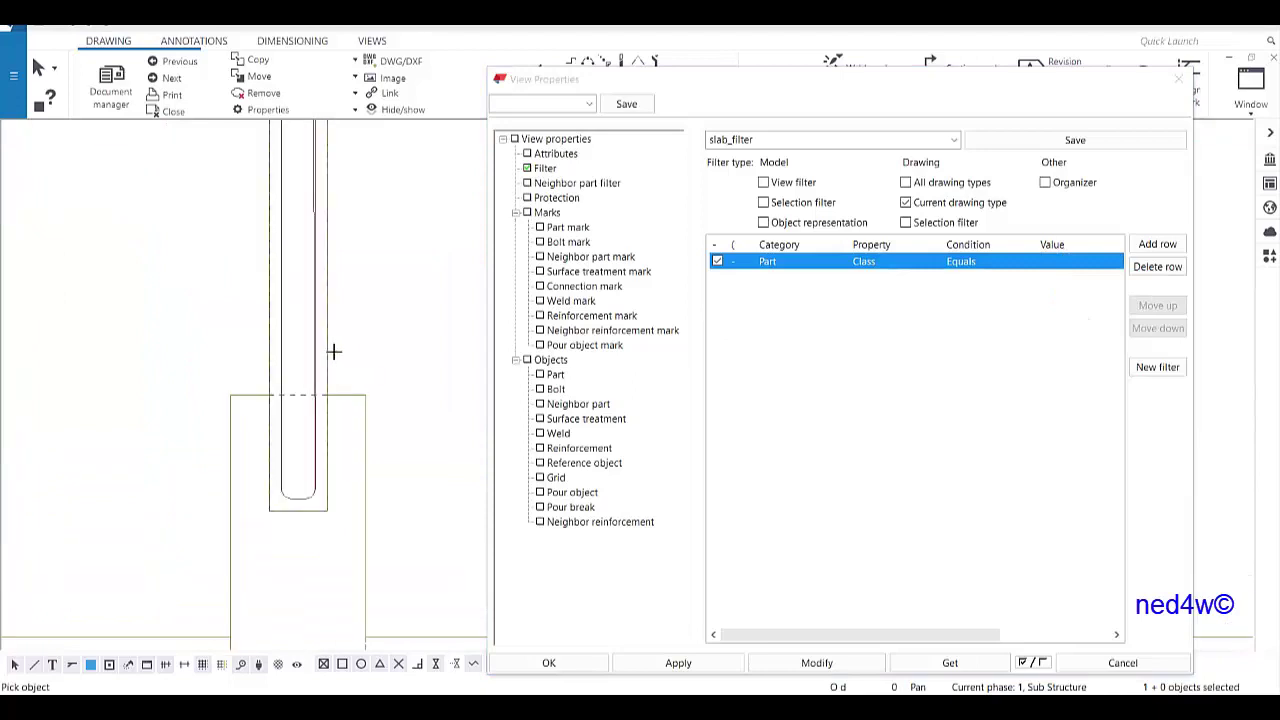
click(327, 356)
Step: Save the Class 1 filter under the name wall_filter
click(729, 145)
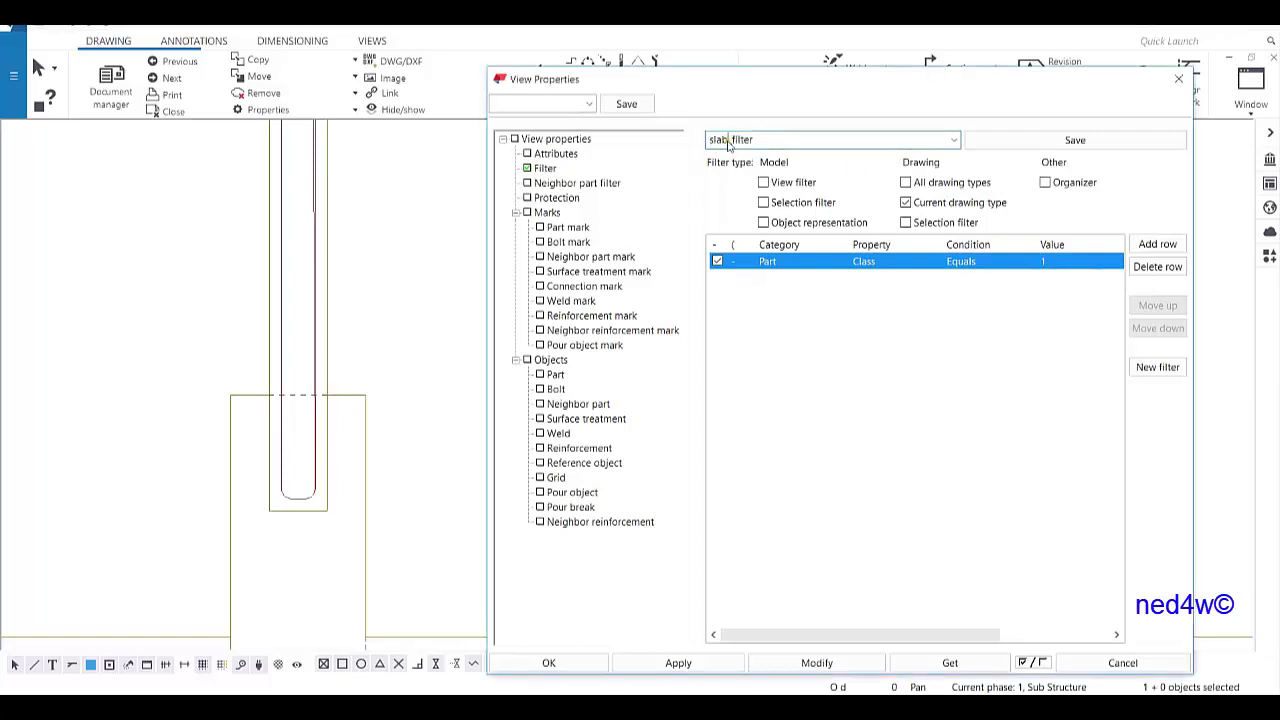
double_click(722, 141)
text(wall)
click(1052, 143)
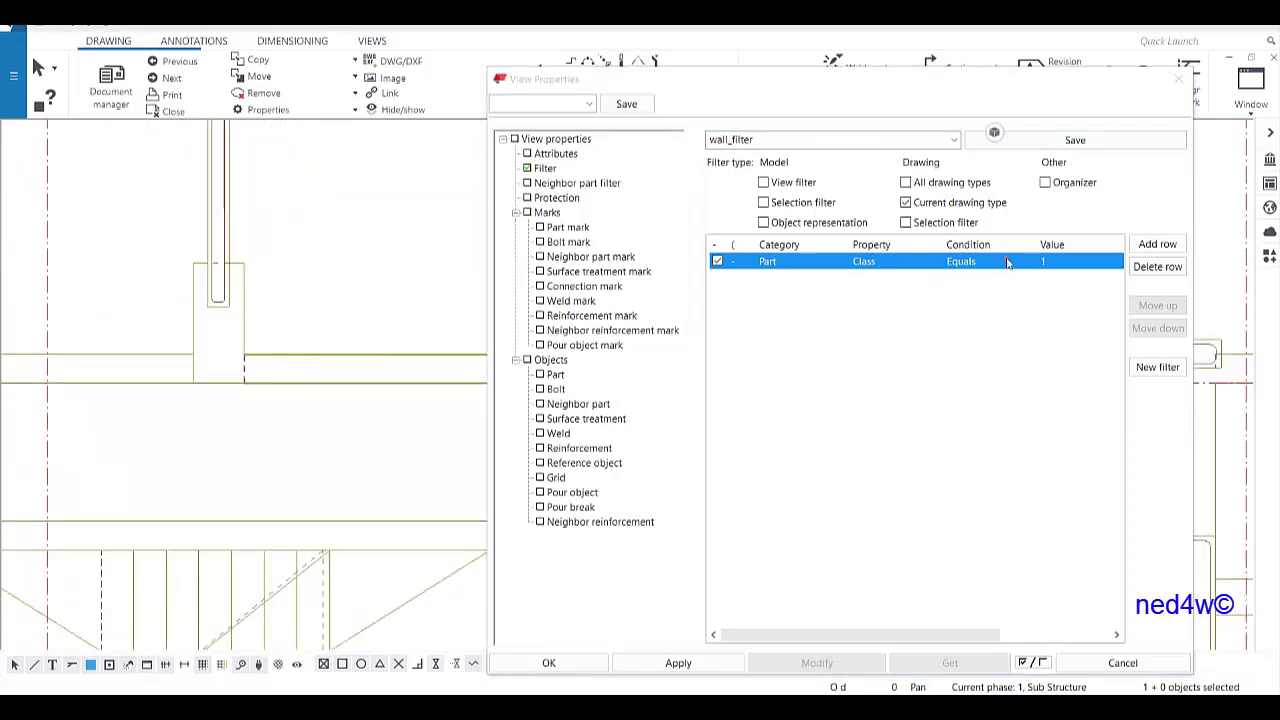
Step: Set the filter's Class value to 6 by selecting it from a beam in the drawing
click(1069, 268)
click(1116, 261)
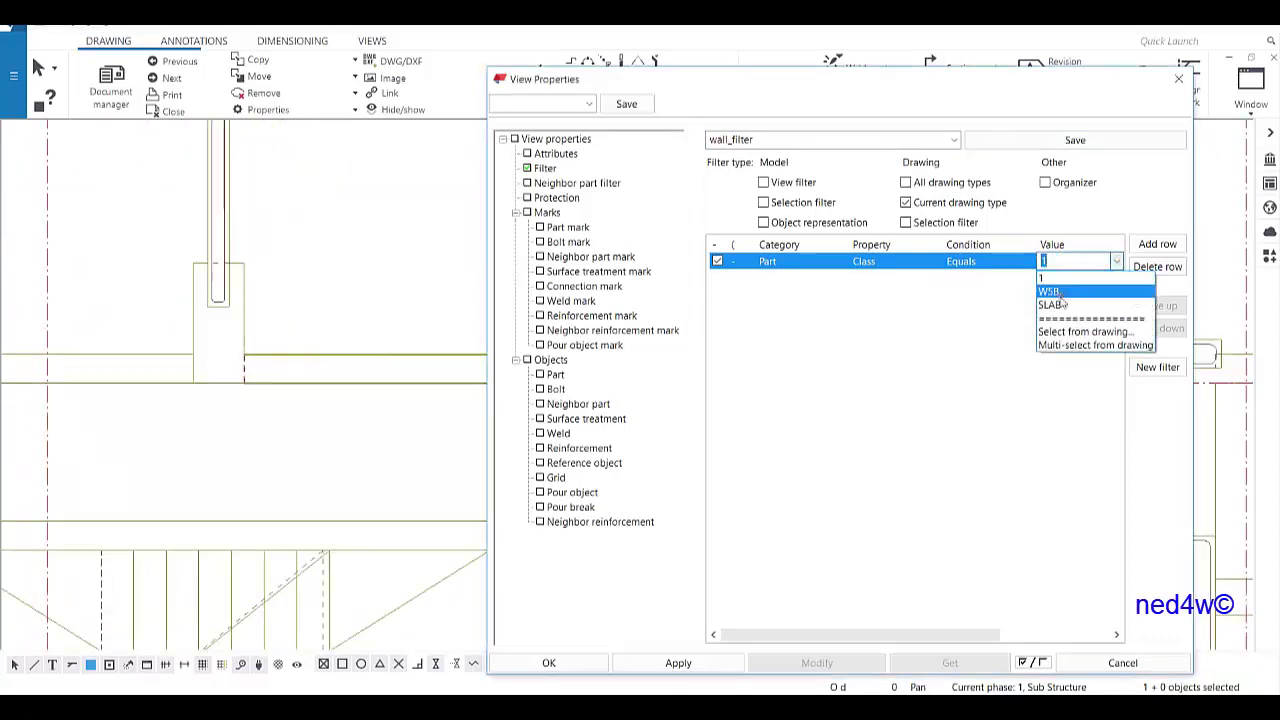
click(1063, 331)
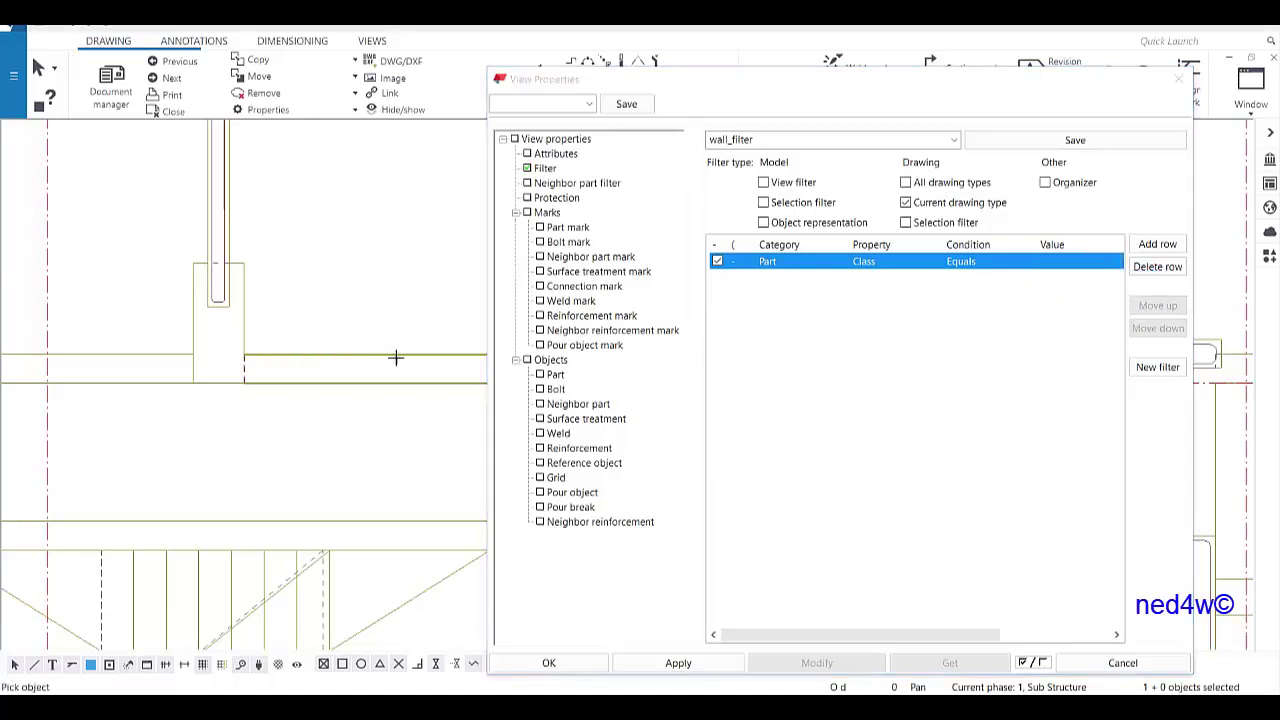
text(6)
Step: Save the Class 6 filter under the name beam_filter
double_click(731, 140)
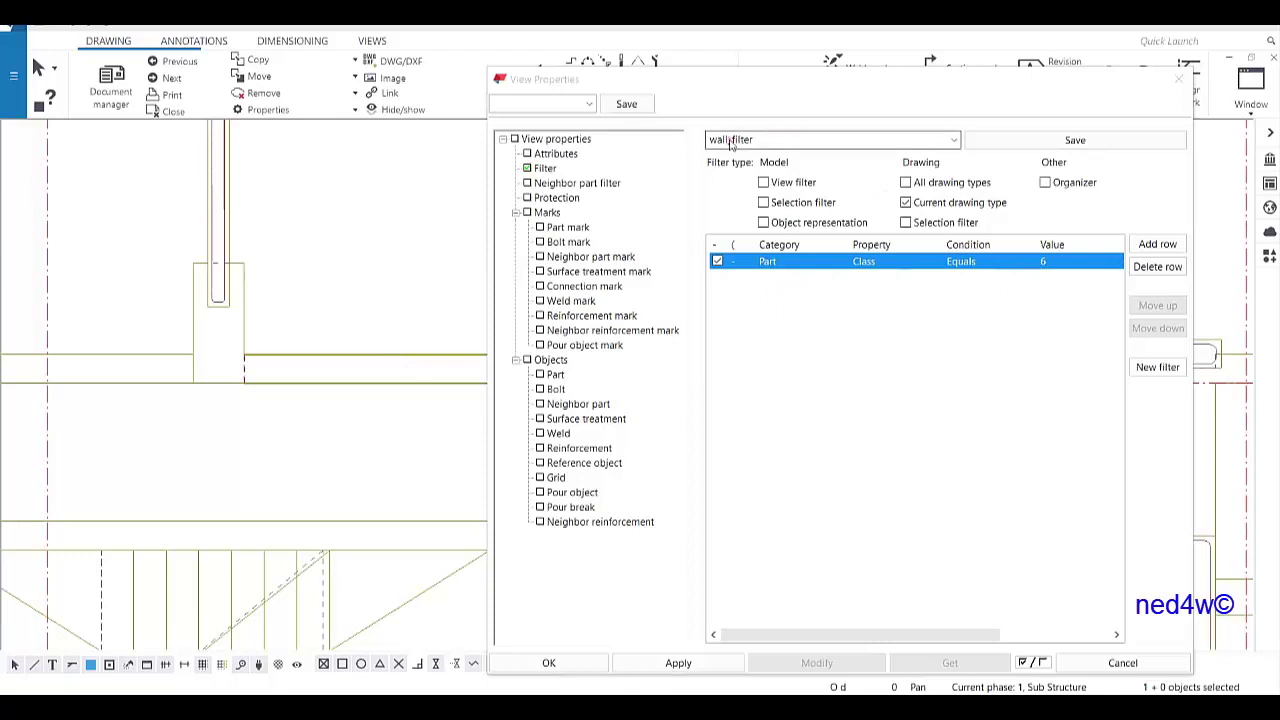
click(738, 140)
drag(738, 141, 679, 165)
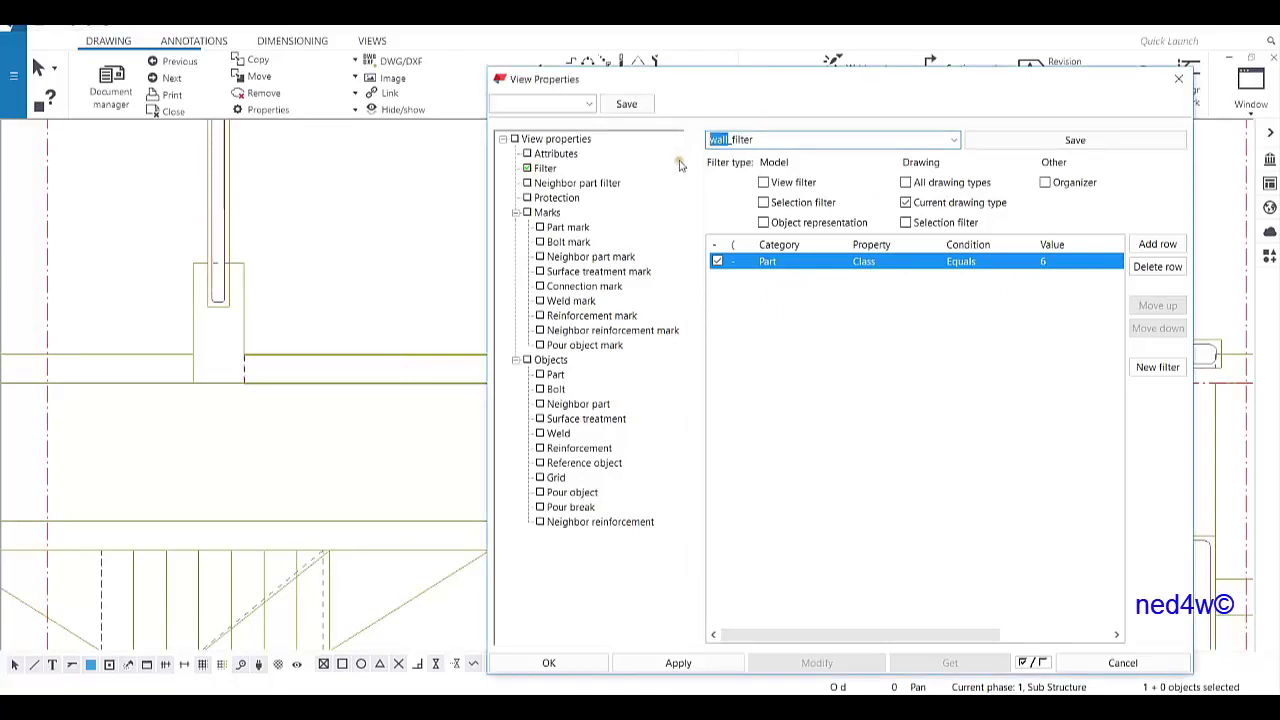
text(beam)
click(1036, 139)
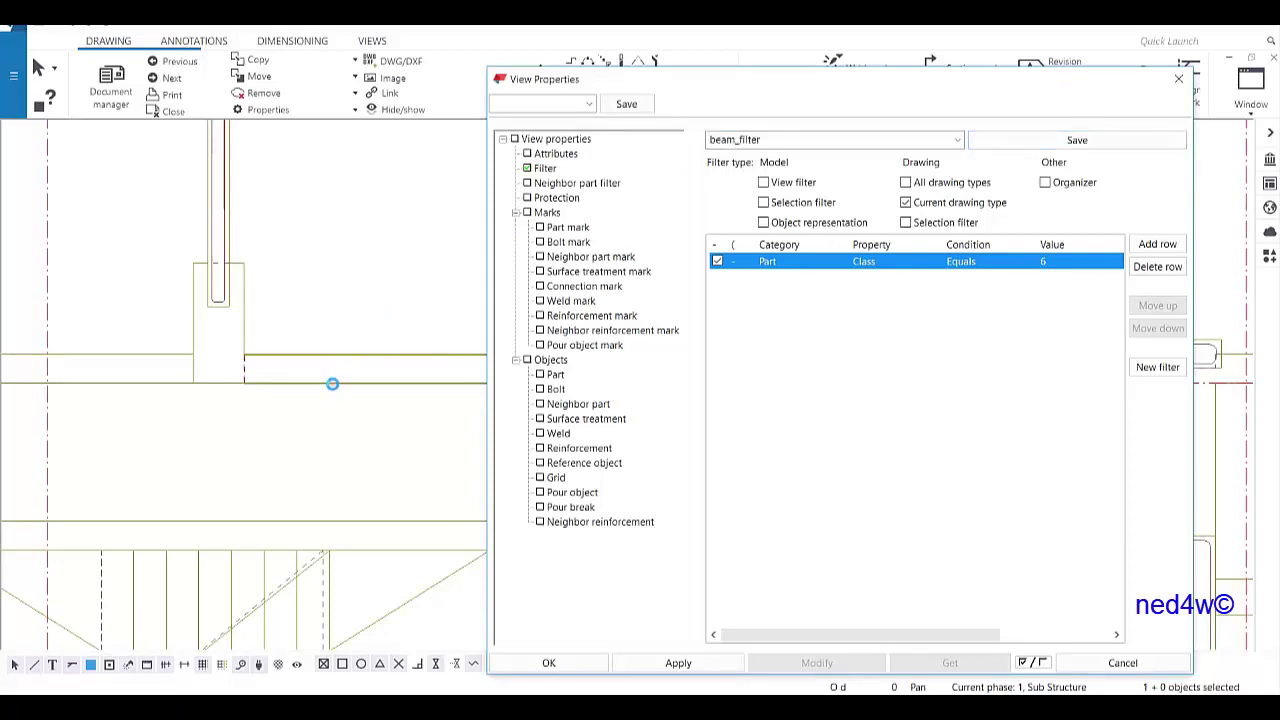
Step: Load the standard filter in the view's filter properties
click(957, 139)
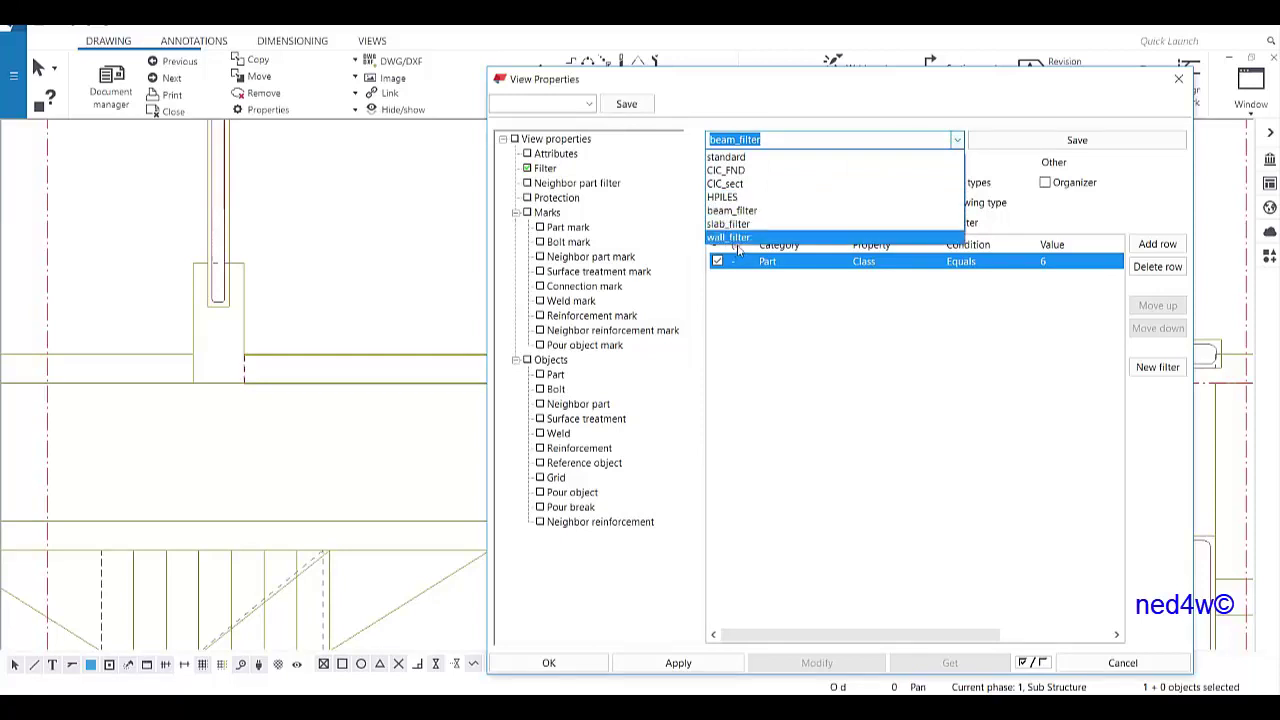
click(741, 162)
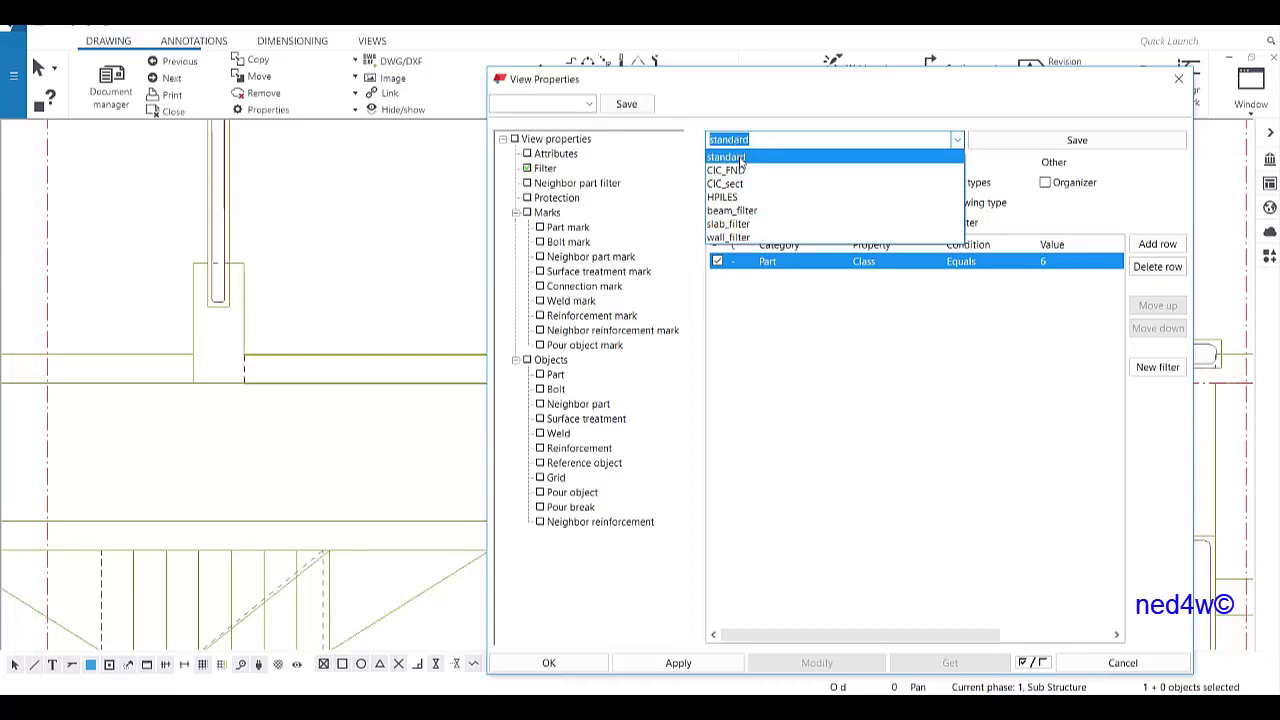
click(741, 159)
scroll(285, 468, down, 8)
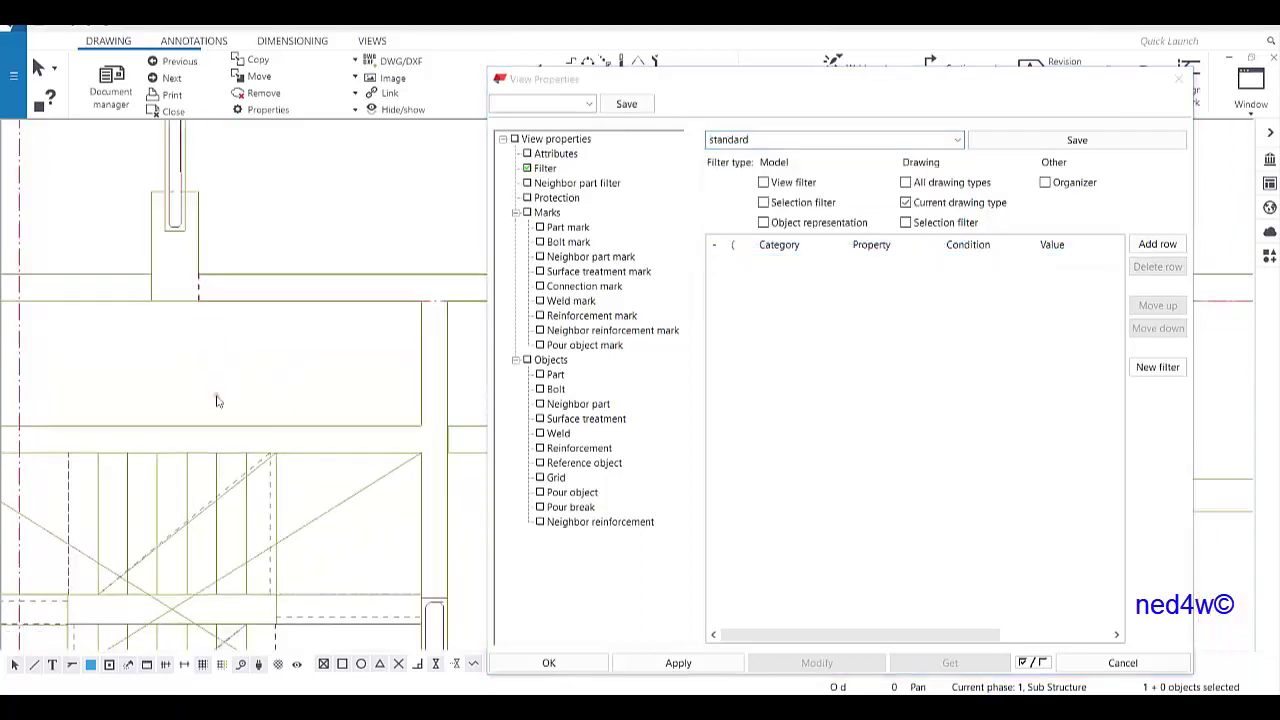
scroll(320, 424, down, 3)
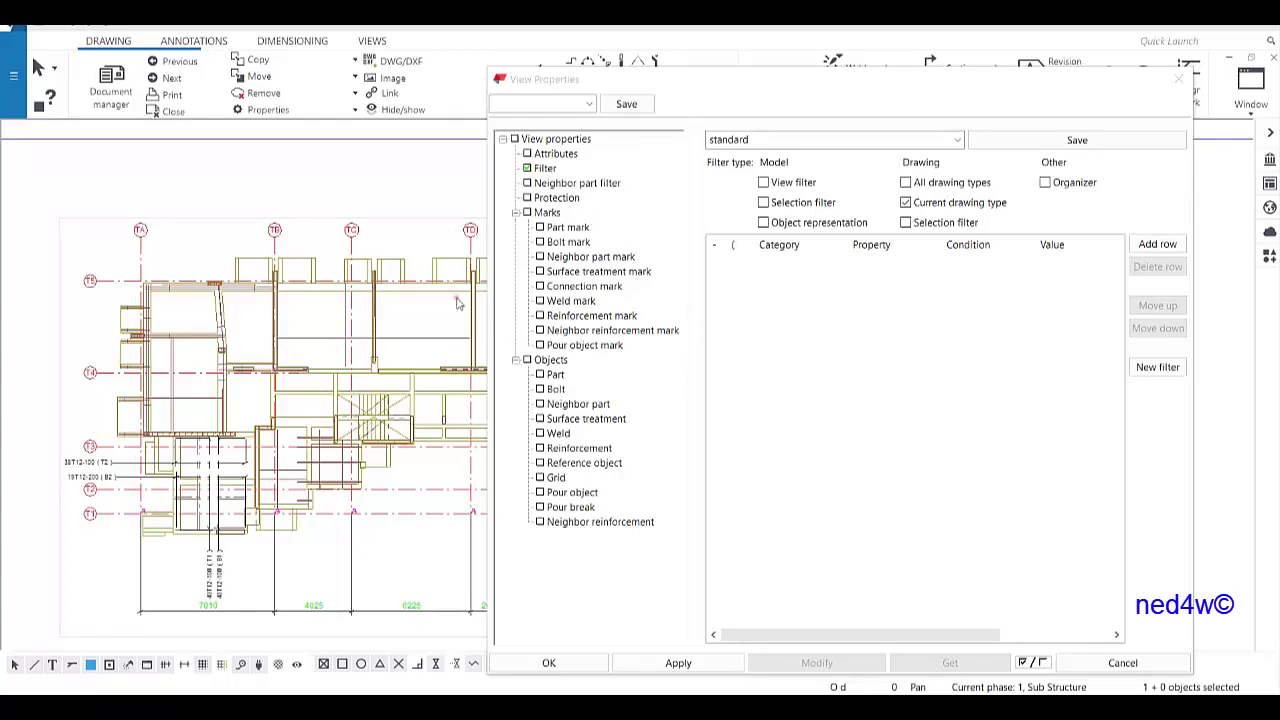
Step: Open the view's Part object properties and choose the solid line type for visible lines
click(555, 375)
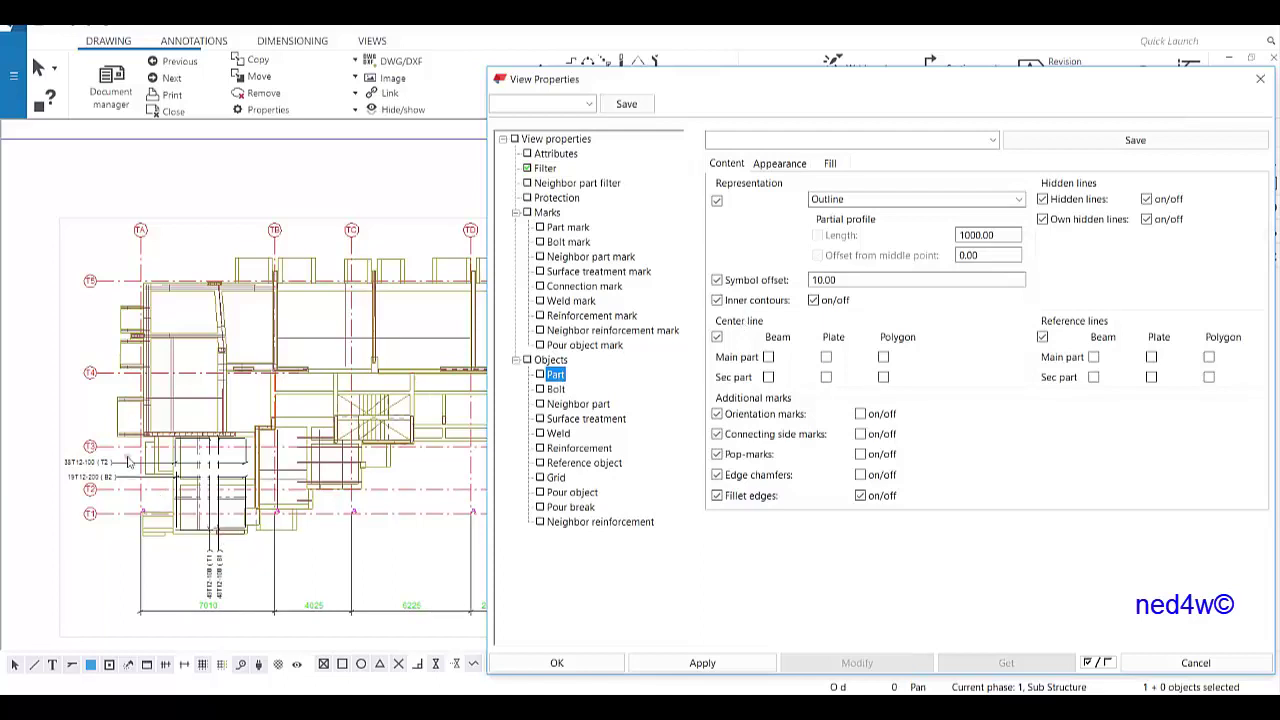
scroll(127, 423, up, 6)
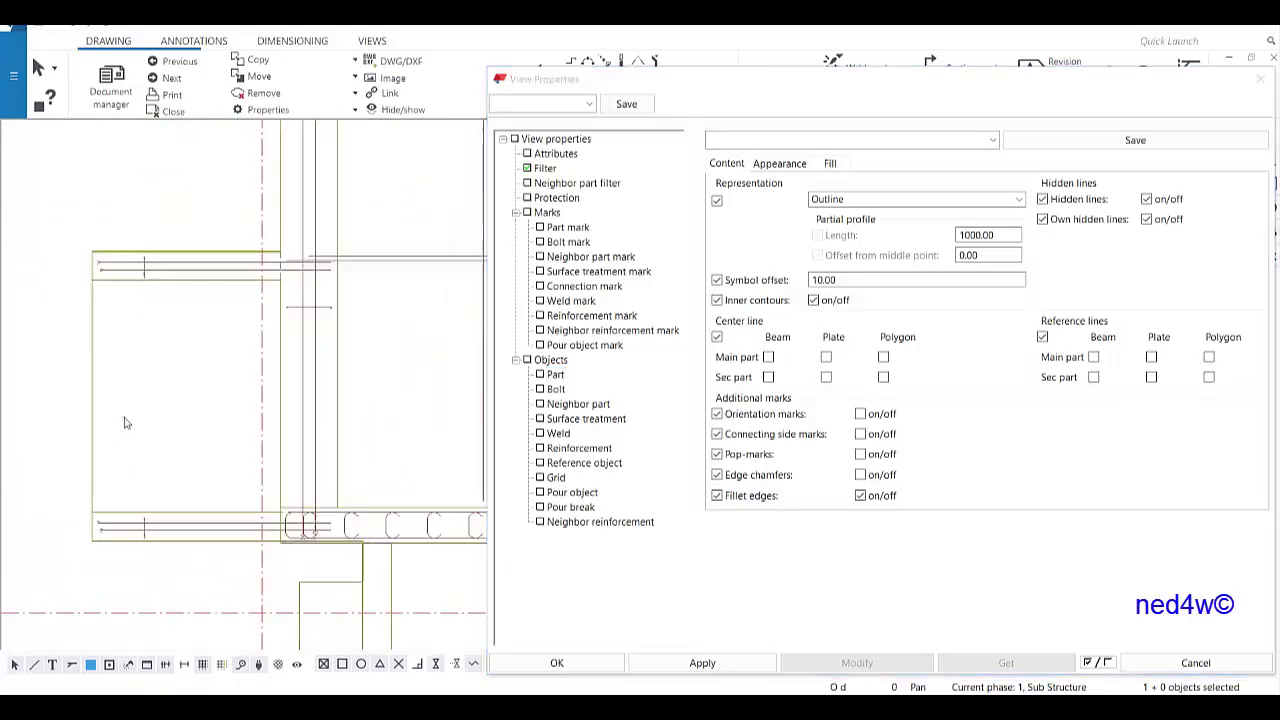
scroll(290, 440, down, 2)
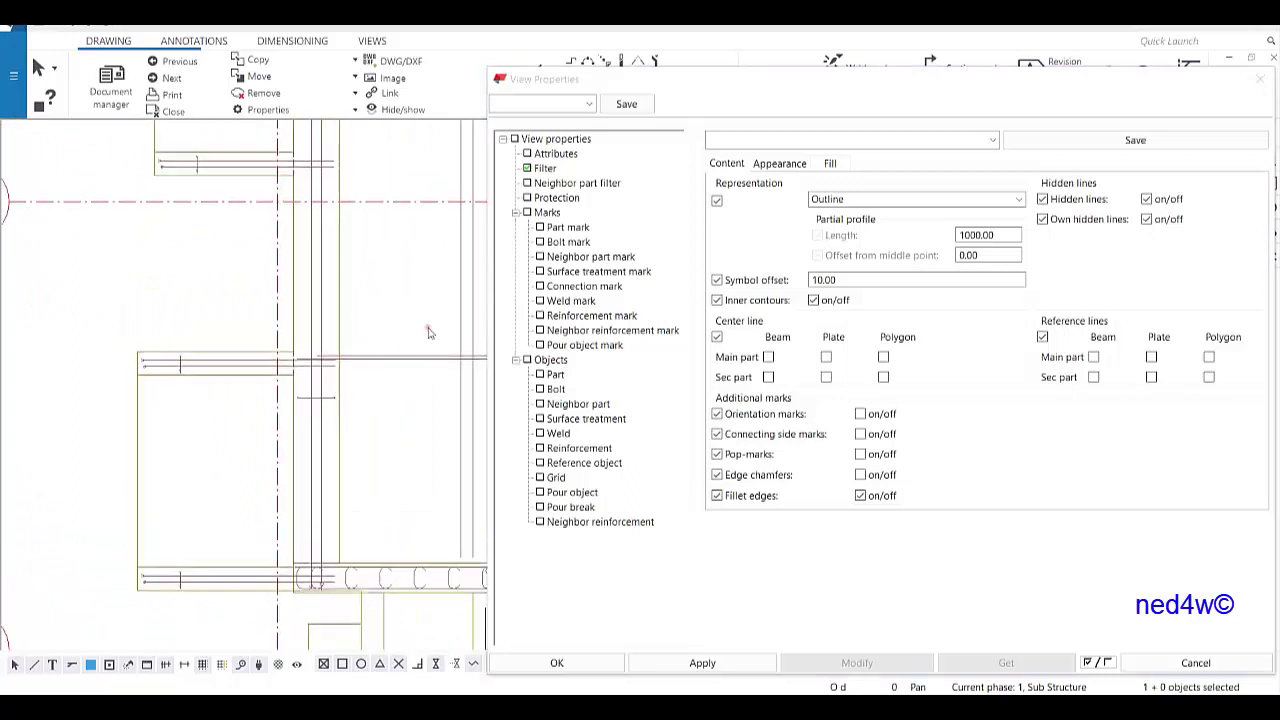
click(790, 164)
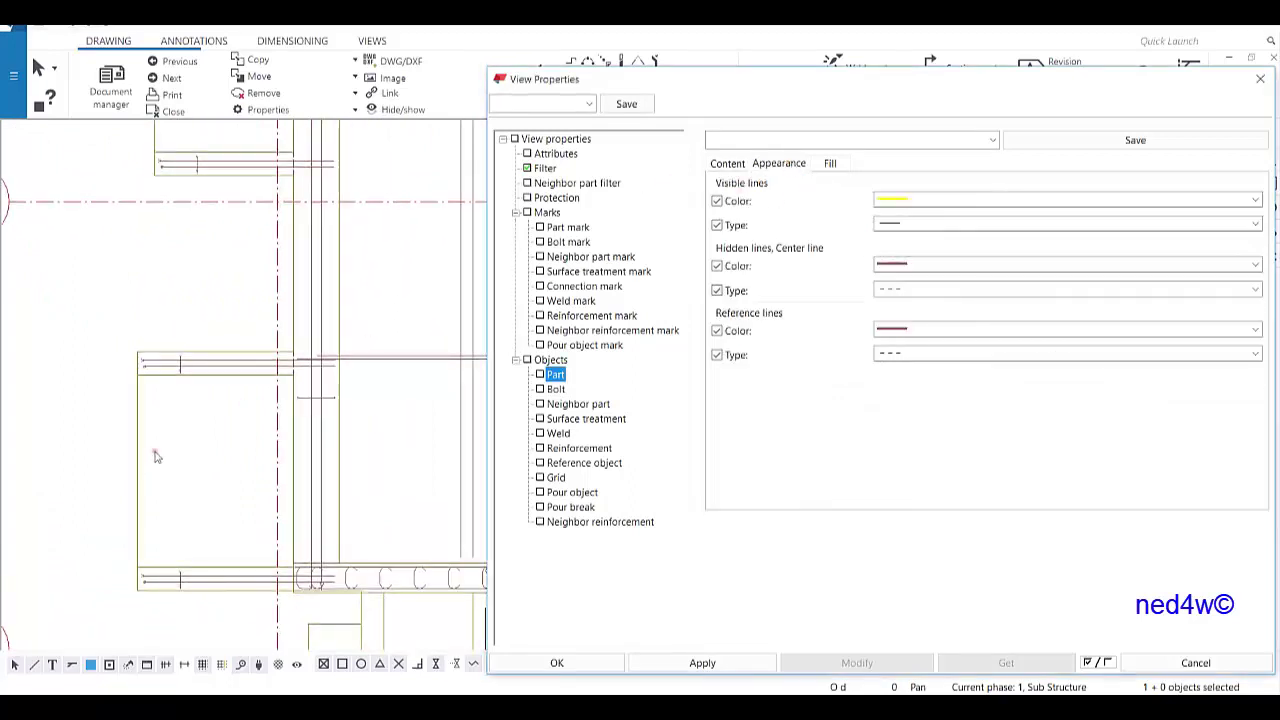
click(936, 224)
click(943, 240)
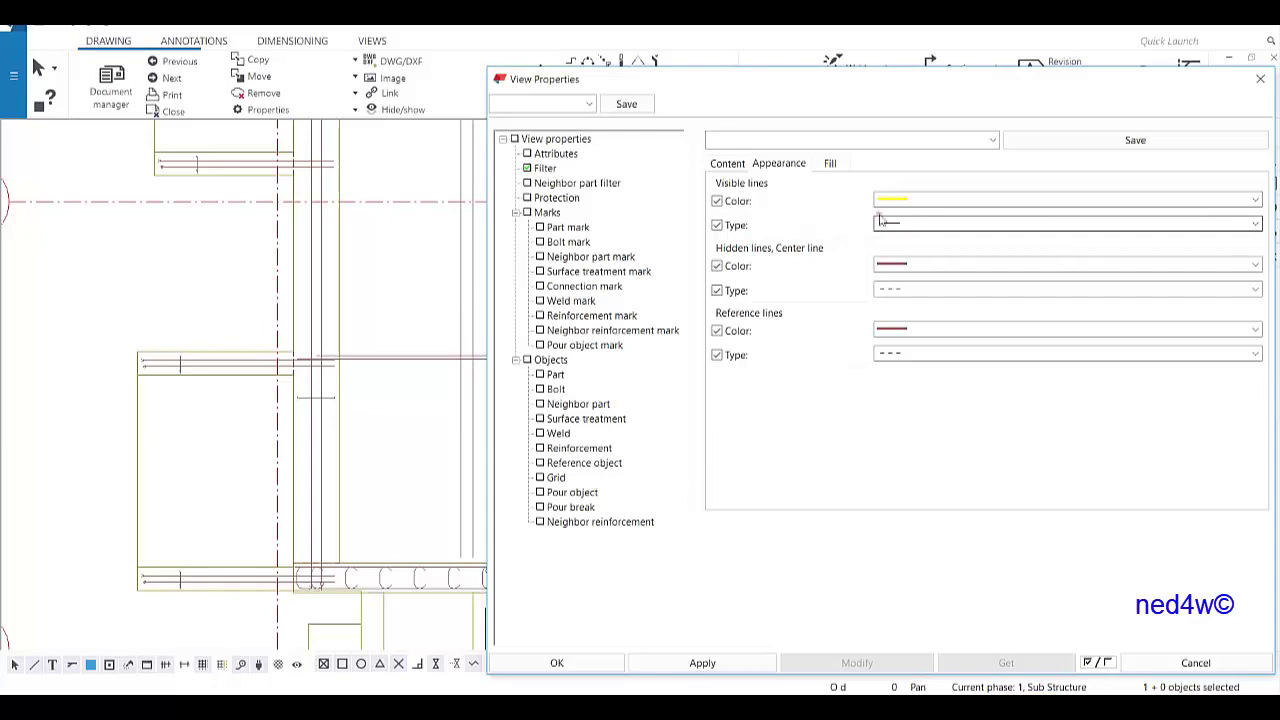
Step: Set the fill type for part sections to None
click(830, 164)
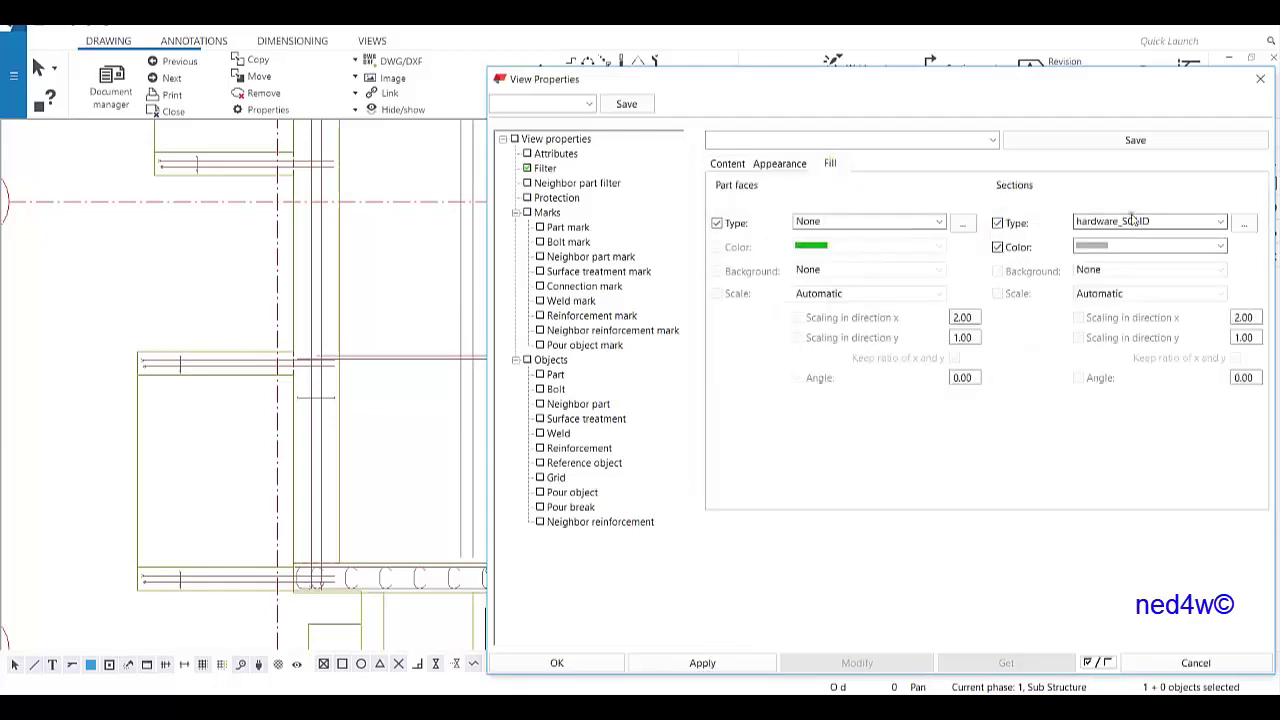
click(1220, 221)
scroll(1103, 320, up, 1)
click(1105, 255)
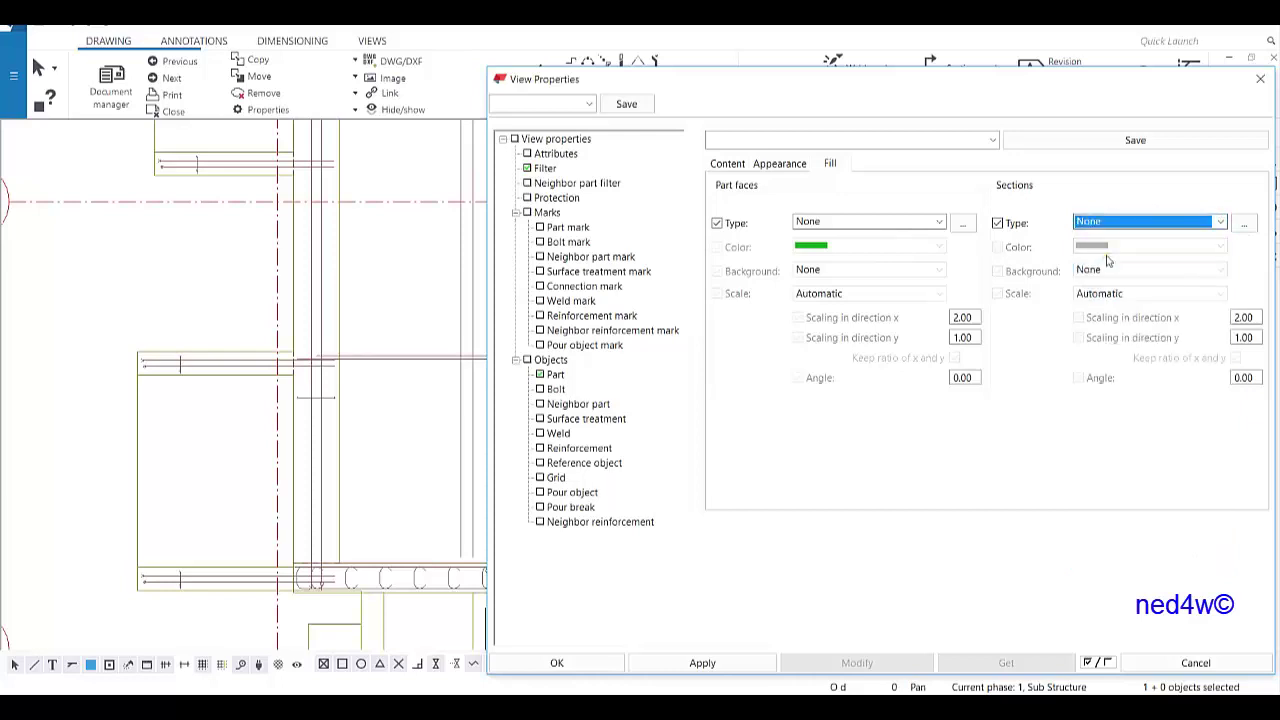
Step: Save the part object settings under the name slab_part and select them from the saved settings
click(803, 141)
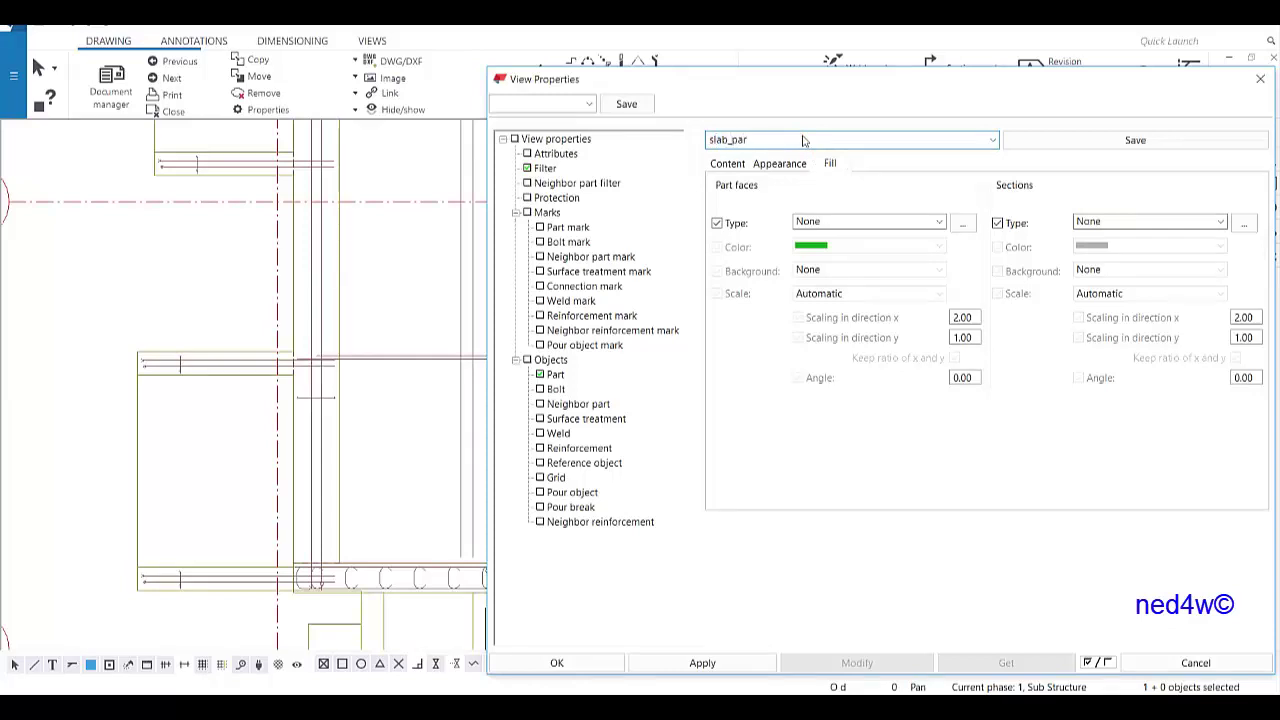
click(1089, 146)
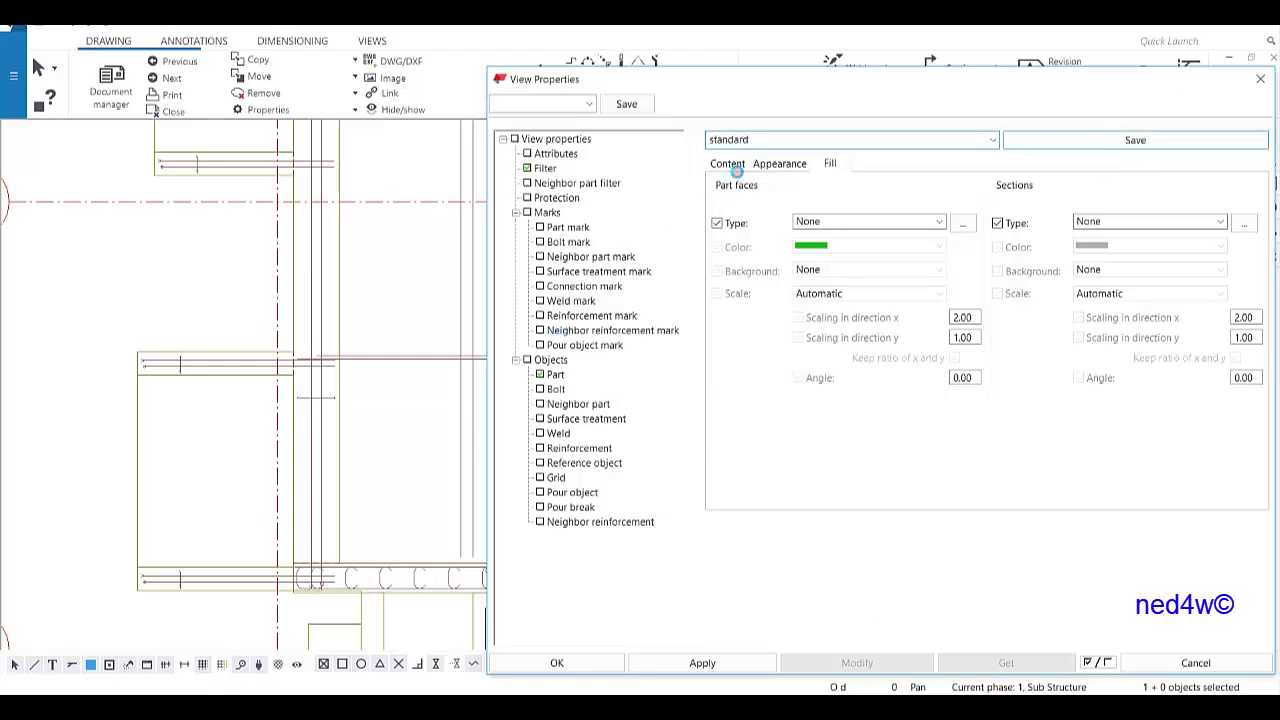
click(994, 140)
click(380, 280)
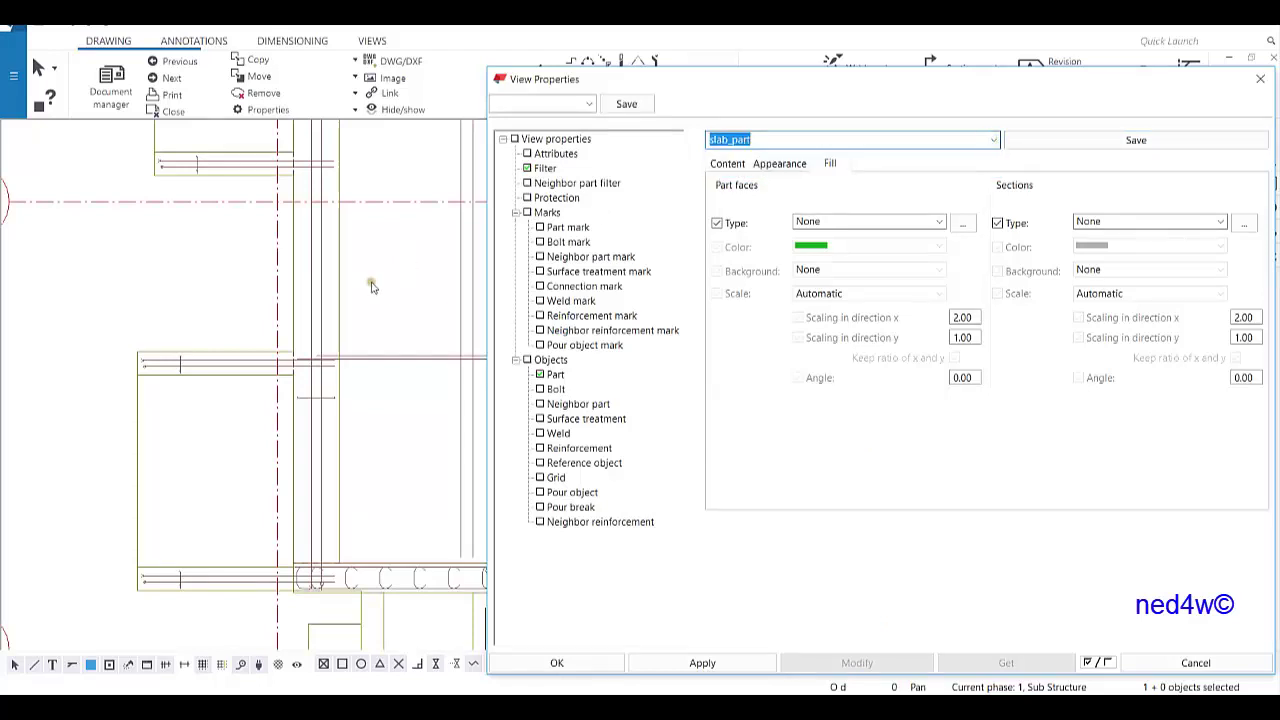
Step: Set the color of the parts' visible lines to red for the wall settings
scroll(277, 349, down, 5)
scroll(335, 360, down, 5)
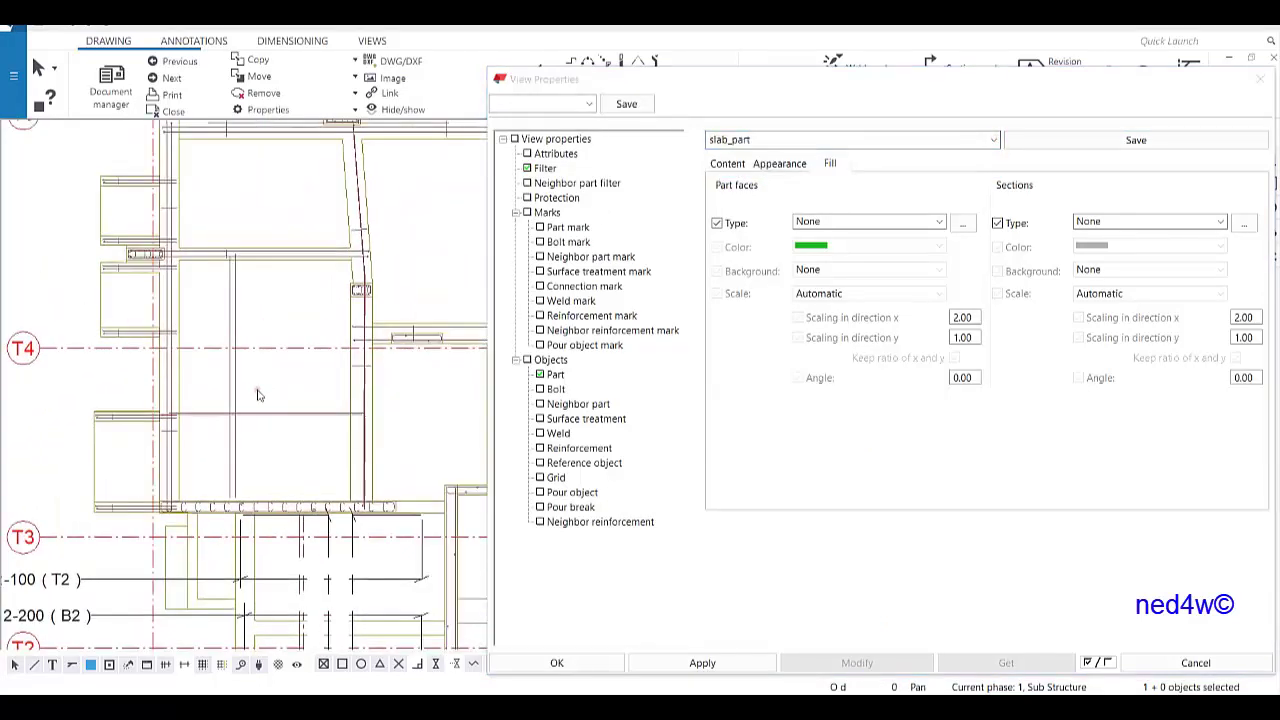
click(779, 164)
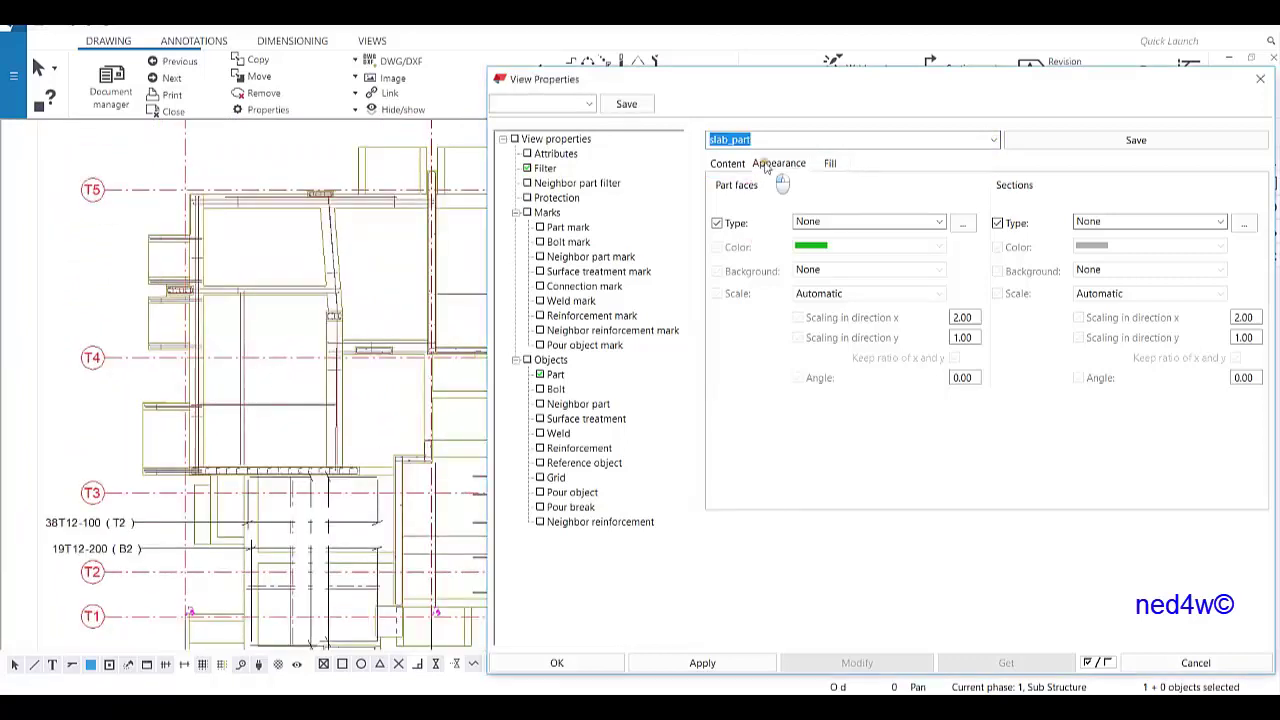
click(727, 163)
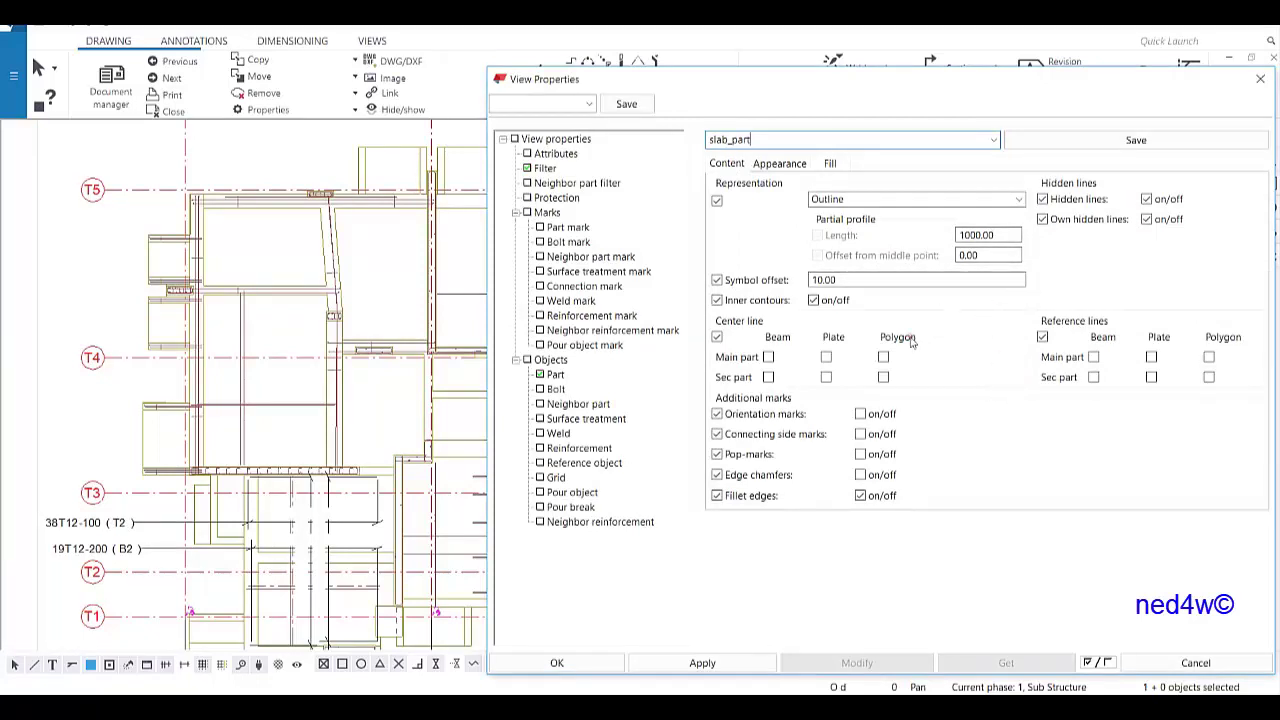
scroll(365, 343, down, 5)
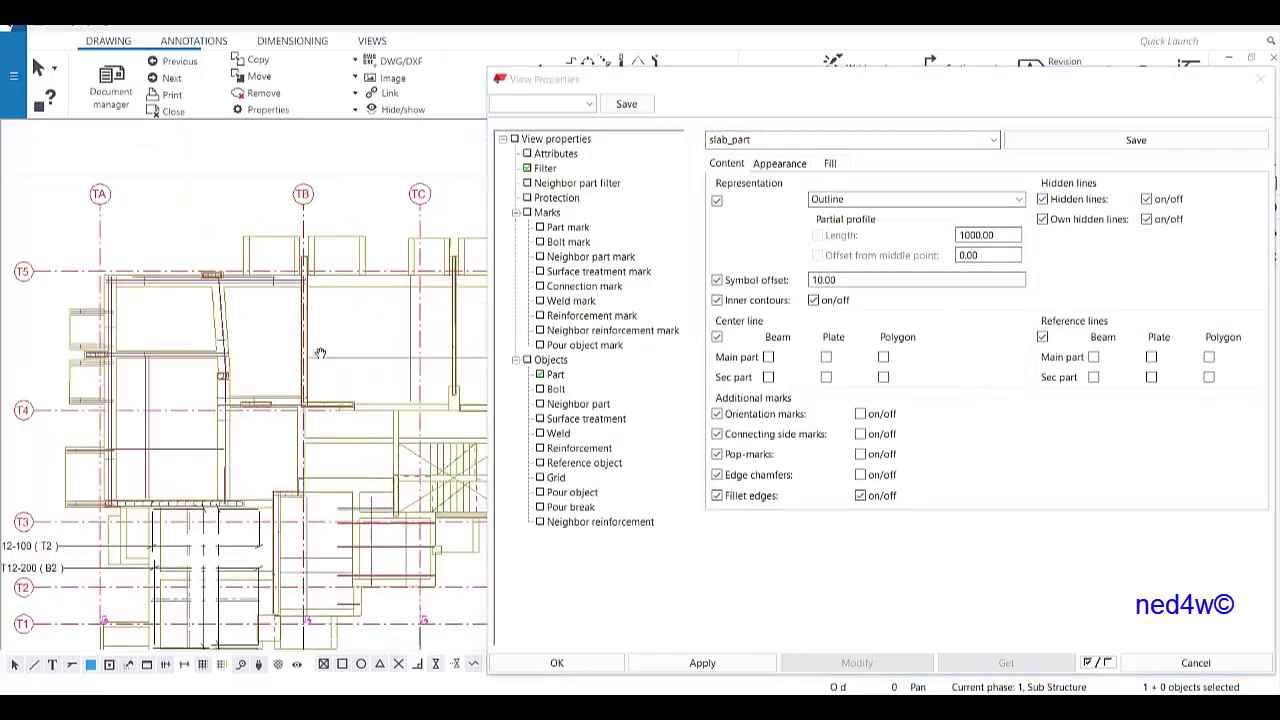
scroll(362, 372, up, 4)
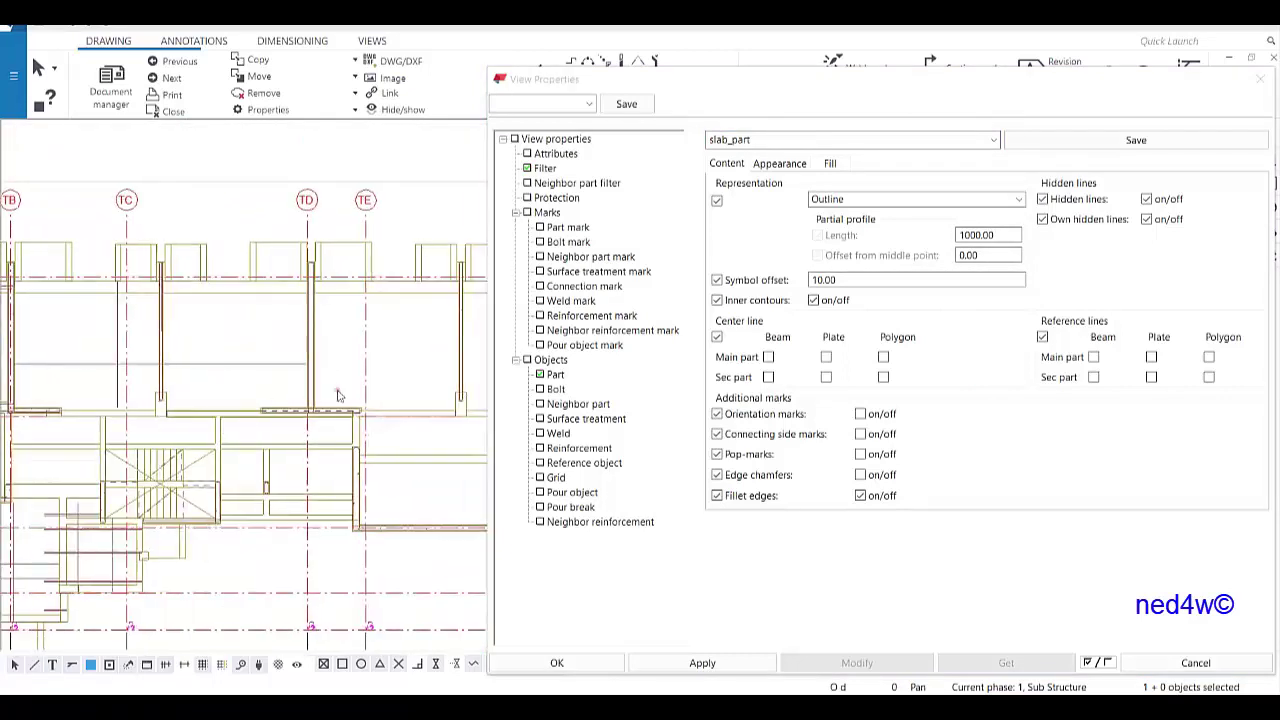
scroll(300, 405, up, 6)
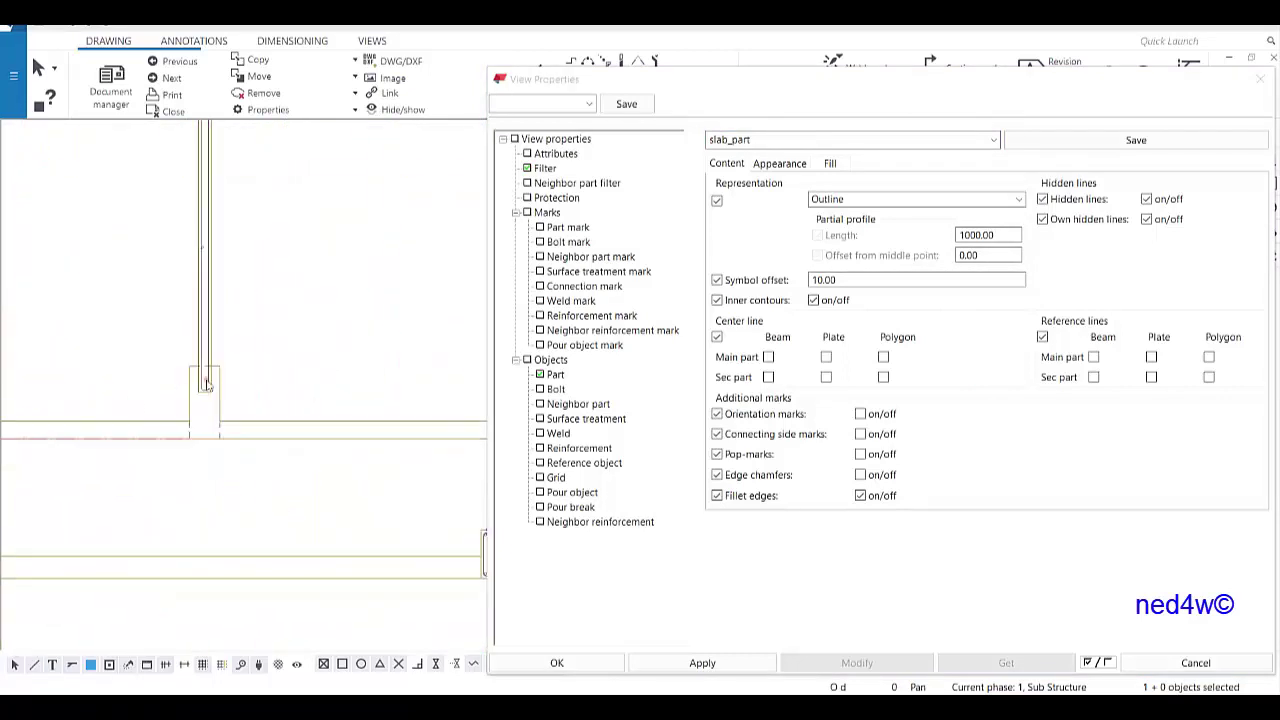
scroll(205, 387, up, 3)
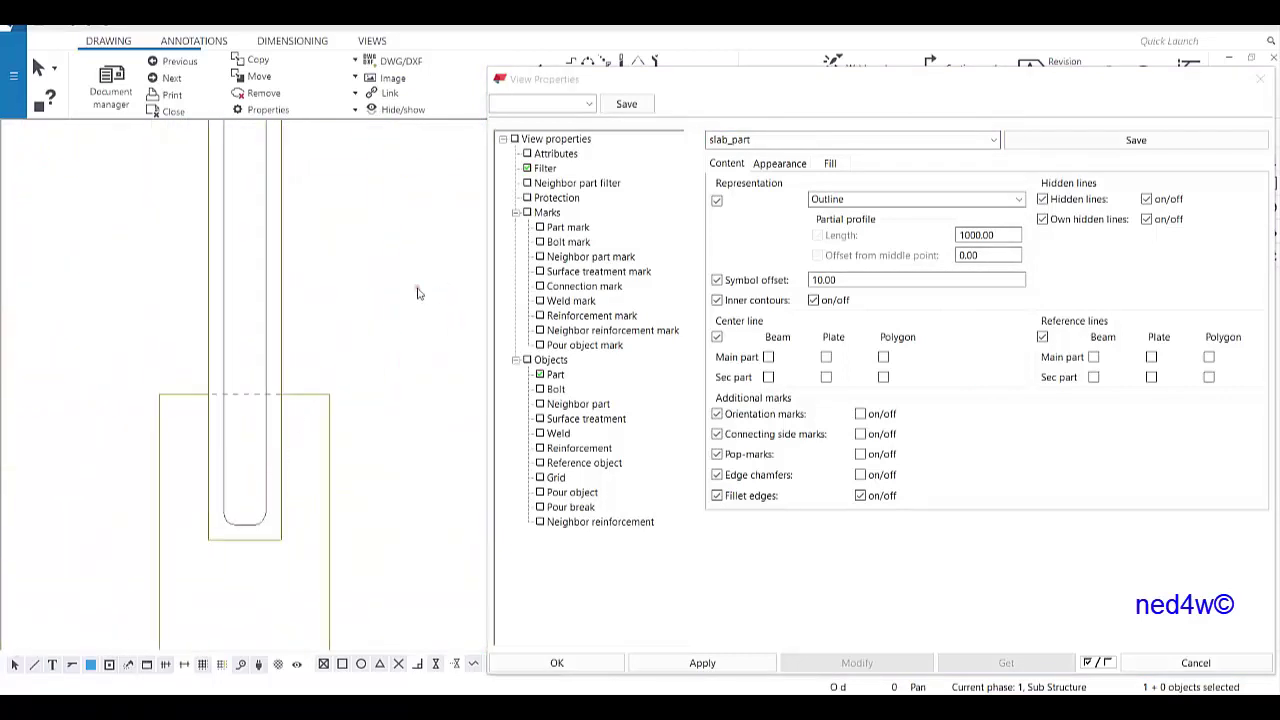
click(793, 163)
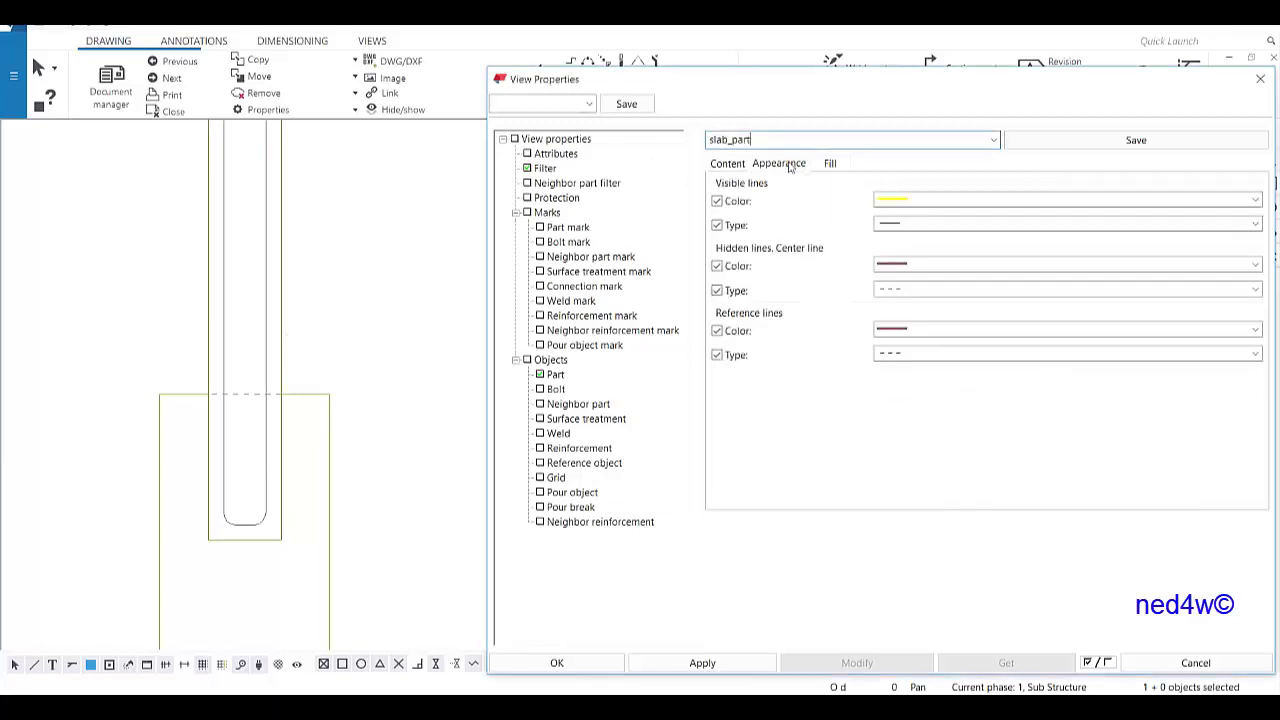
click(958, 200)
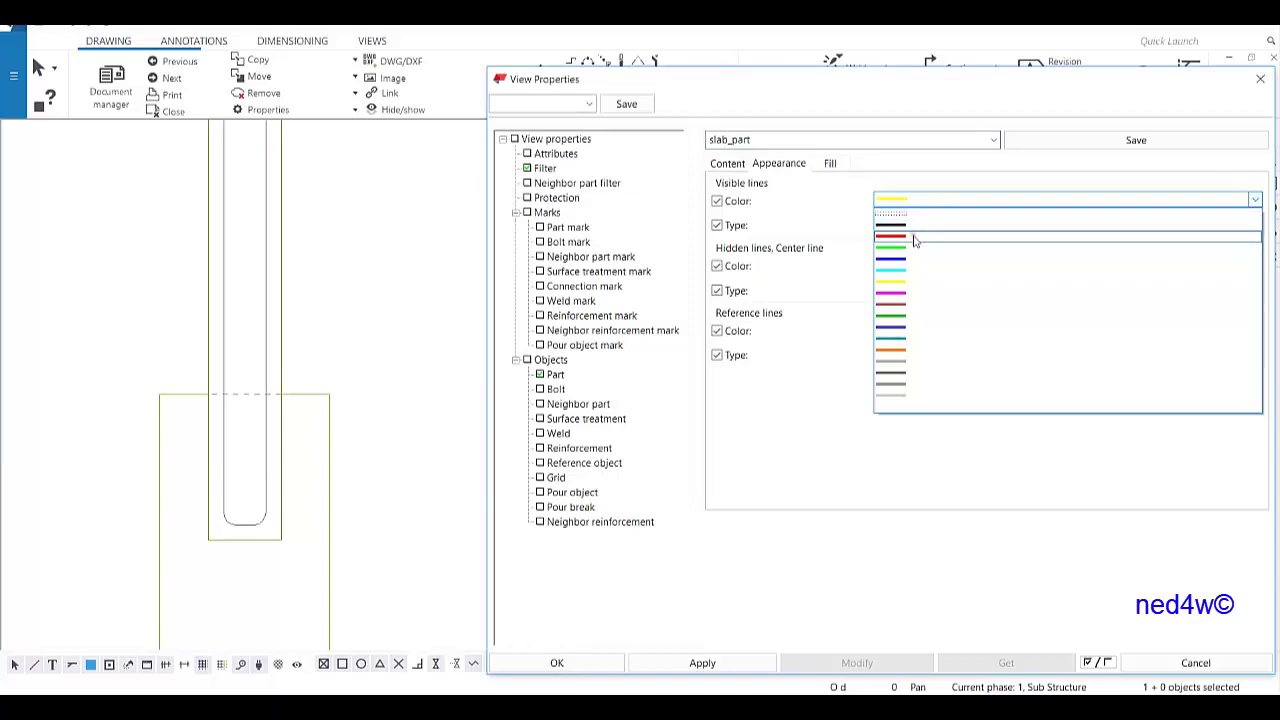
click(909, 237)
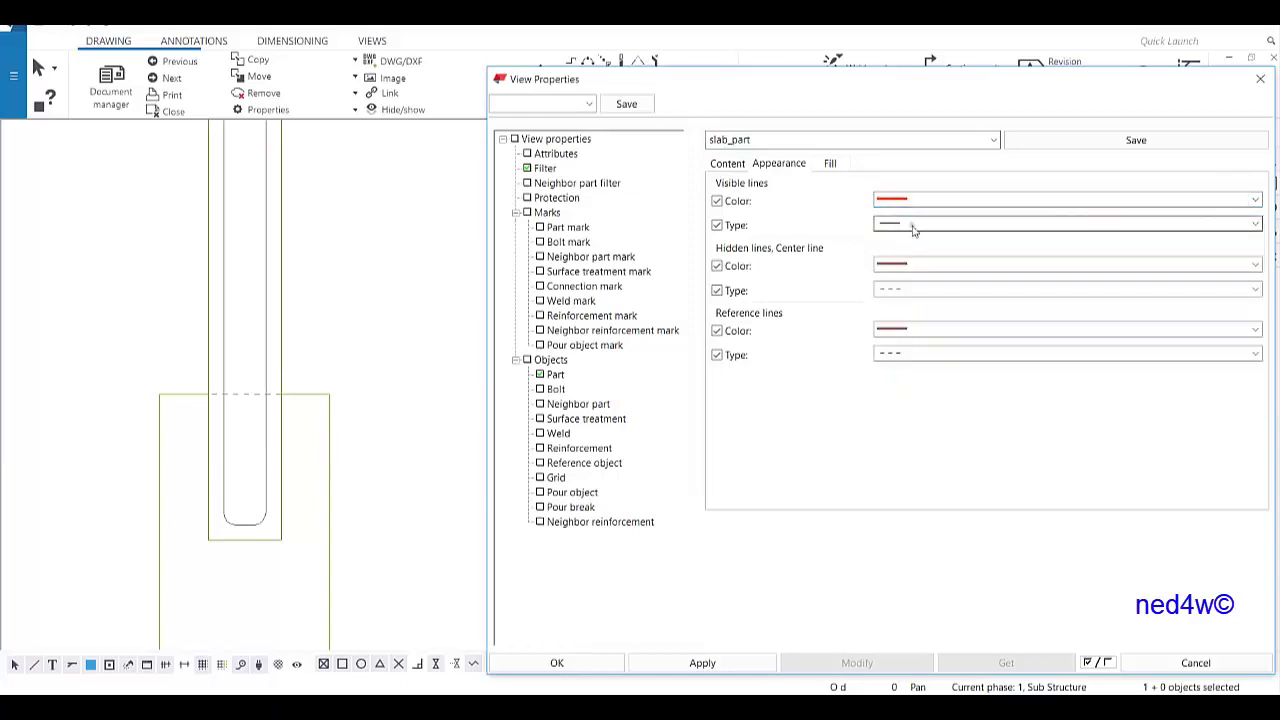
Step: Fill the part faces with the VERTICAL hatch at a custom scale of 0.10 in x and y and an angle of 45
click(832, 164)
click(918, 220)
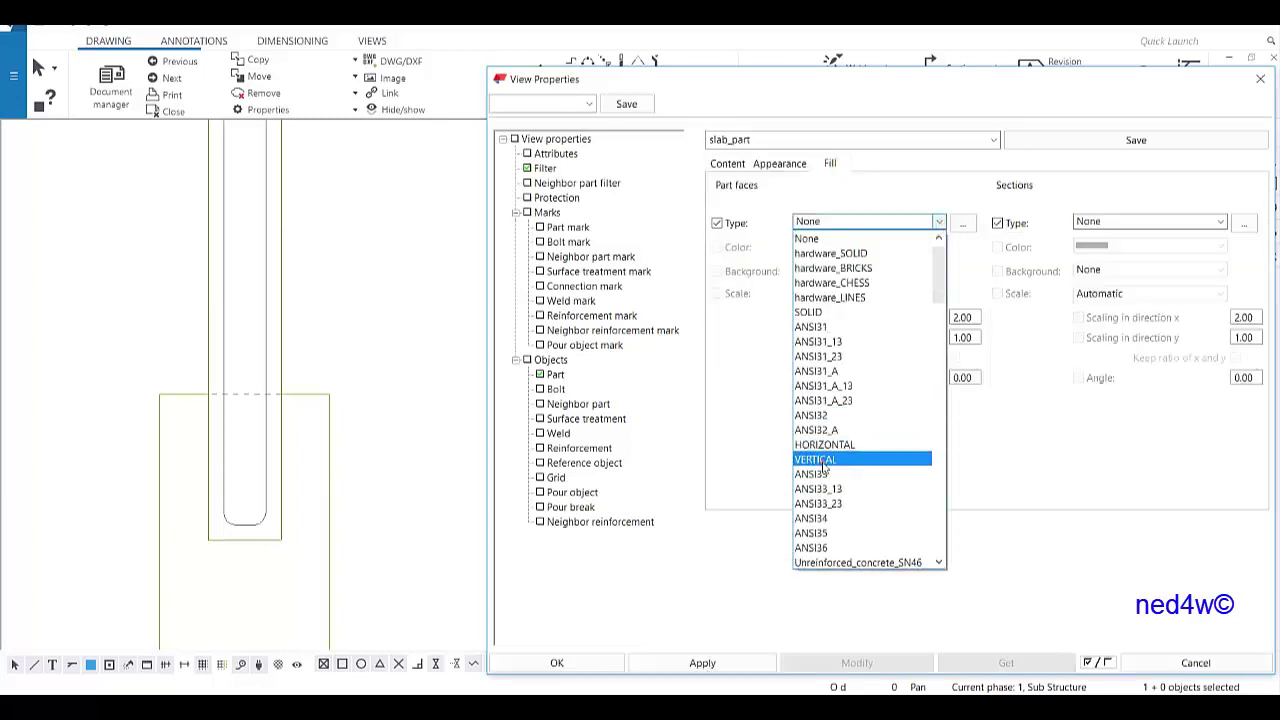
click(822, 462)
click(929, 294)
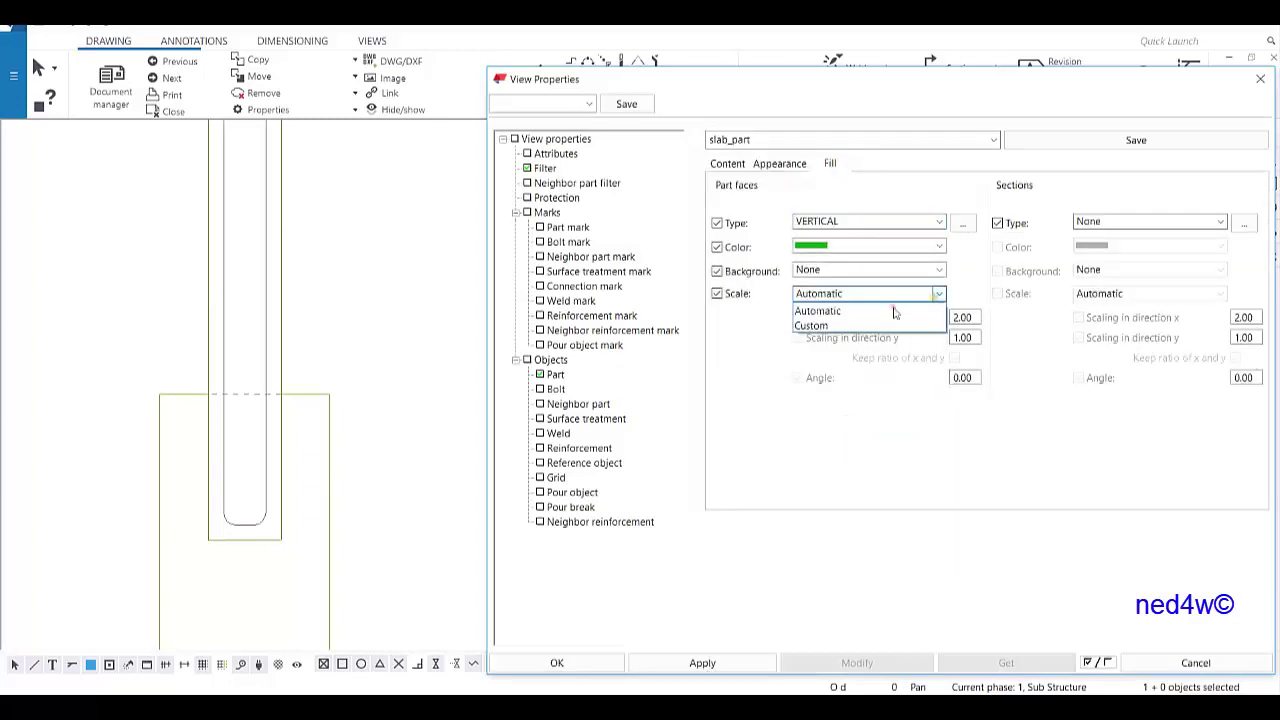
click(860, 325)
double_click(962, 317)
text(.1)
key(Tab)
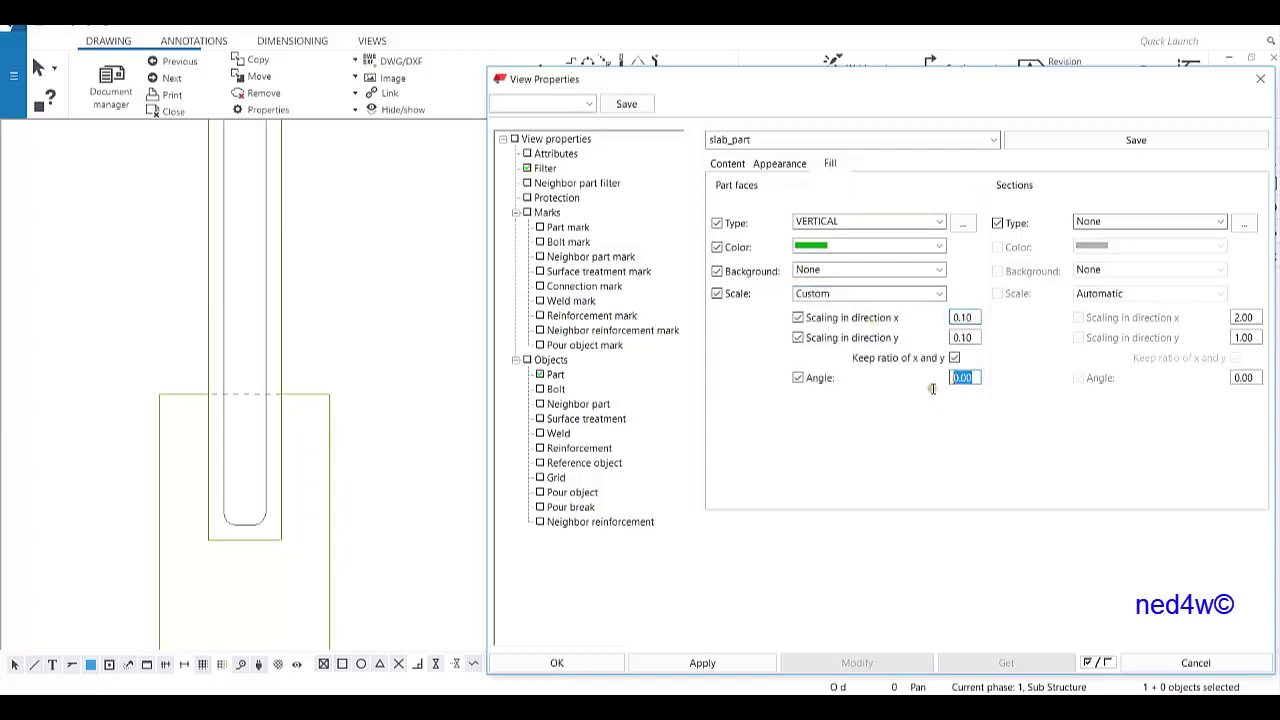
text(45)
Step: Save the part object settings under the name wall_part
click(728, 141)
click(728, 141)
drag(729, 141, 709, 148)
text(wall)
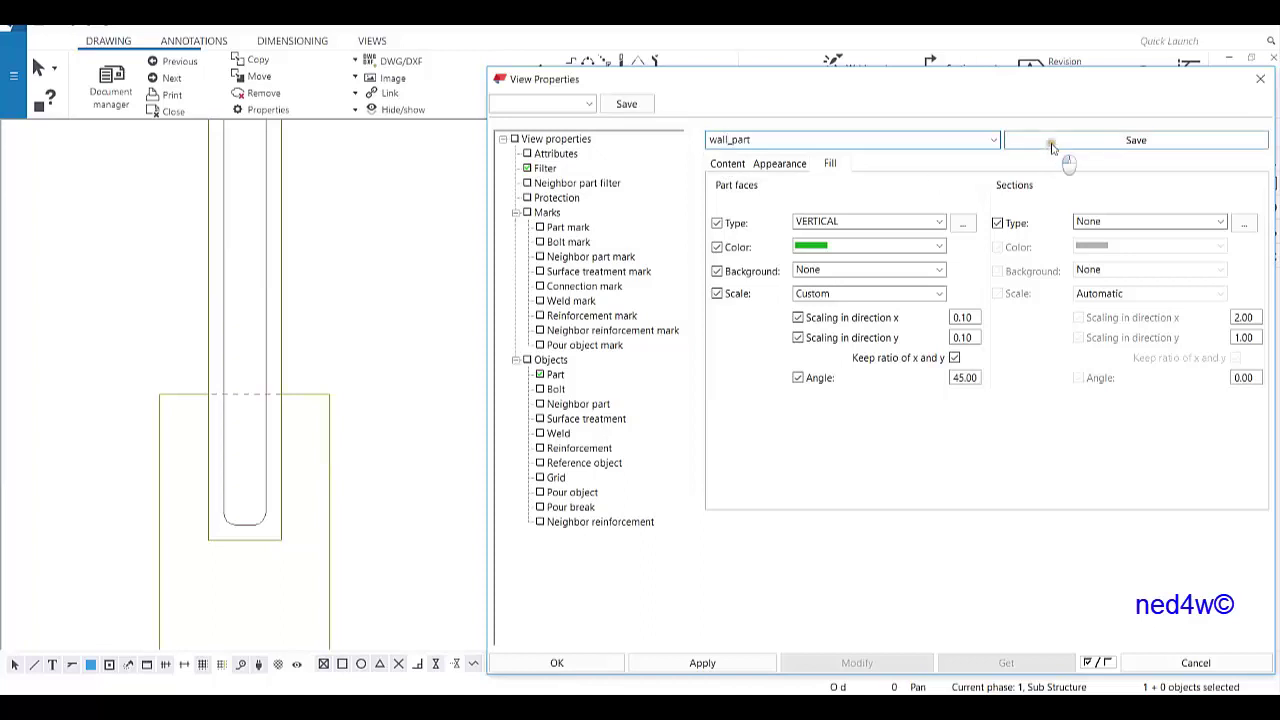
click(1052, 142)
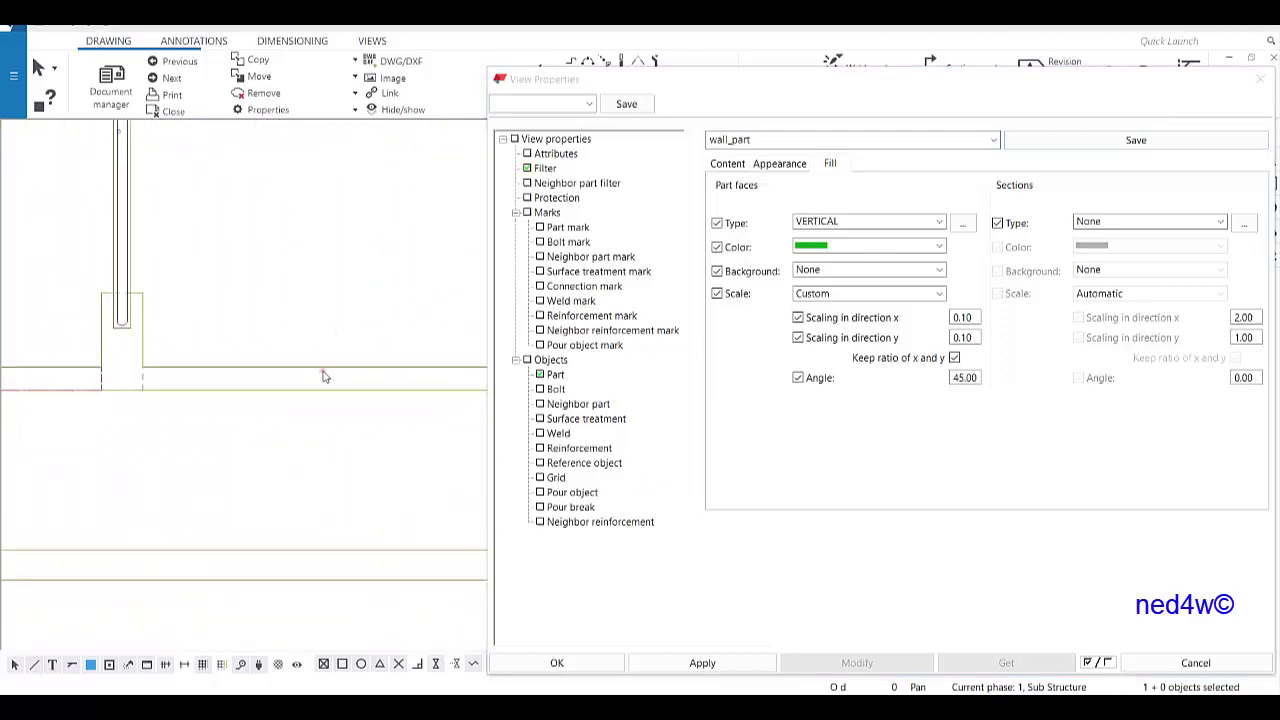
Step: Set the parts' visible lines to magenta with the HIDDEN line type for the beam settings
click(767, 165)
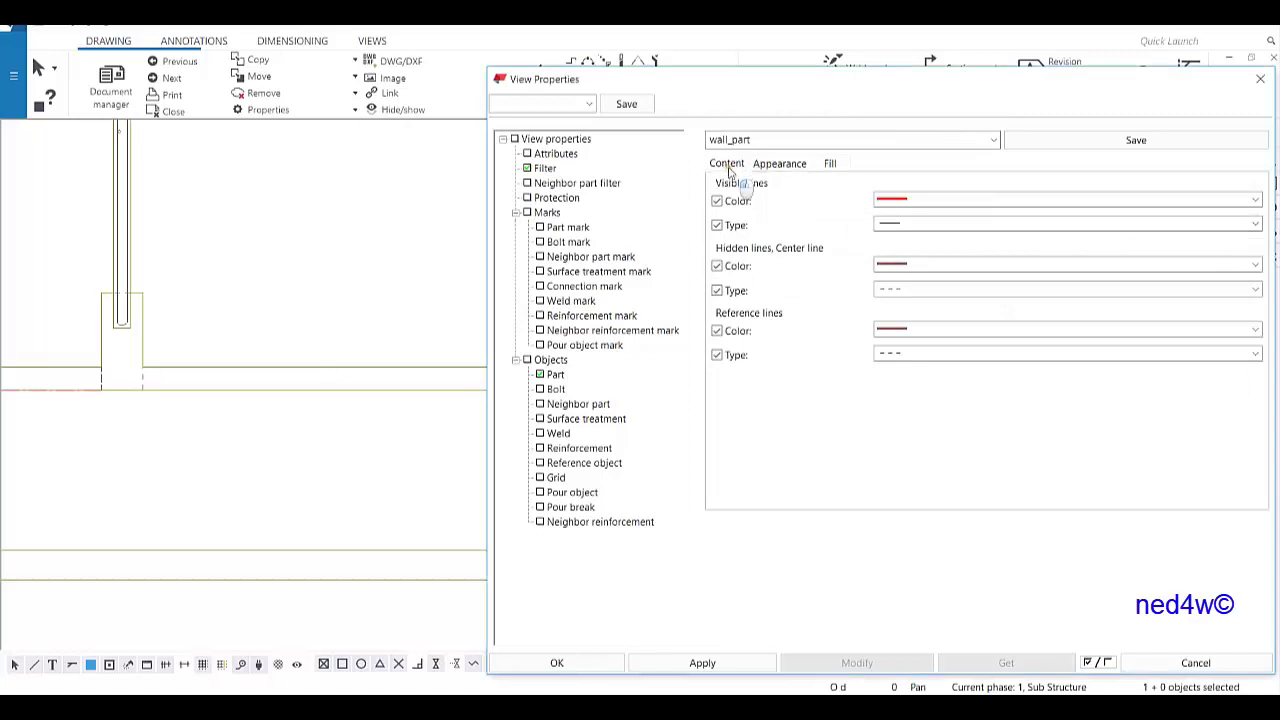
click(735, 166)
click(776, 165)
click(924, 203)
click(905, 299)
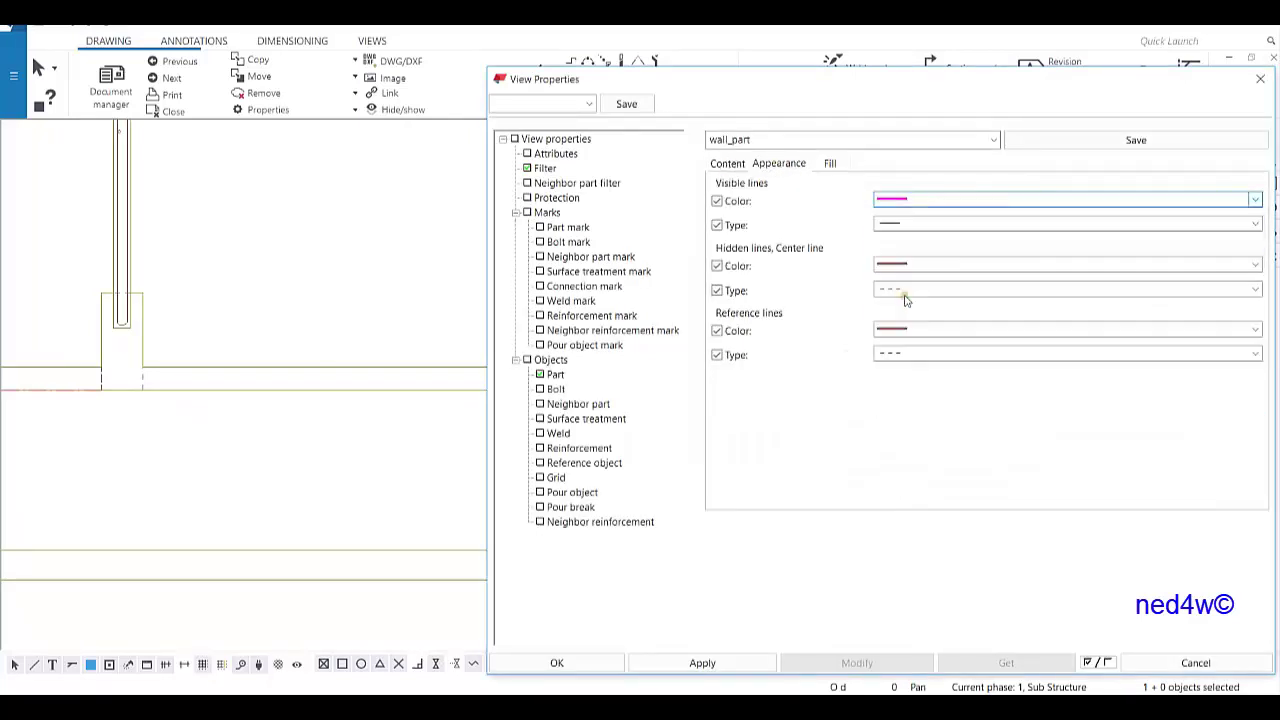
click(888, 225)
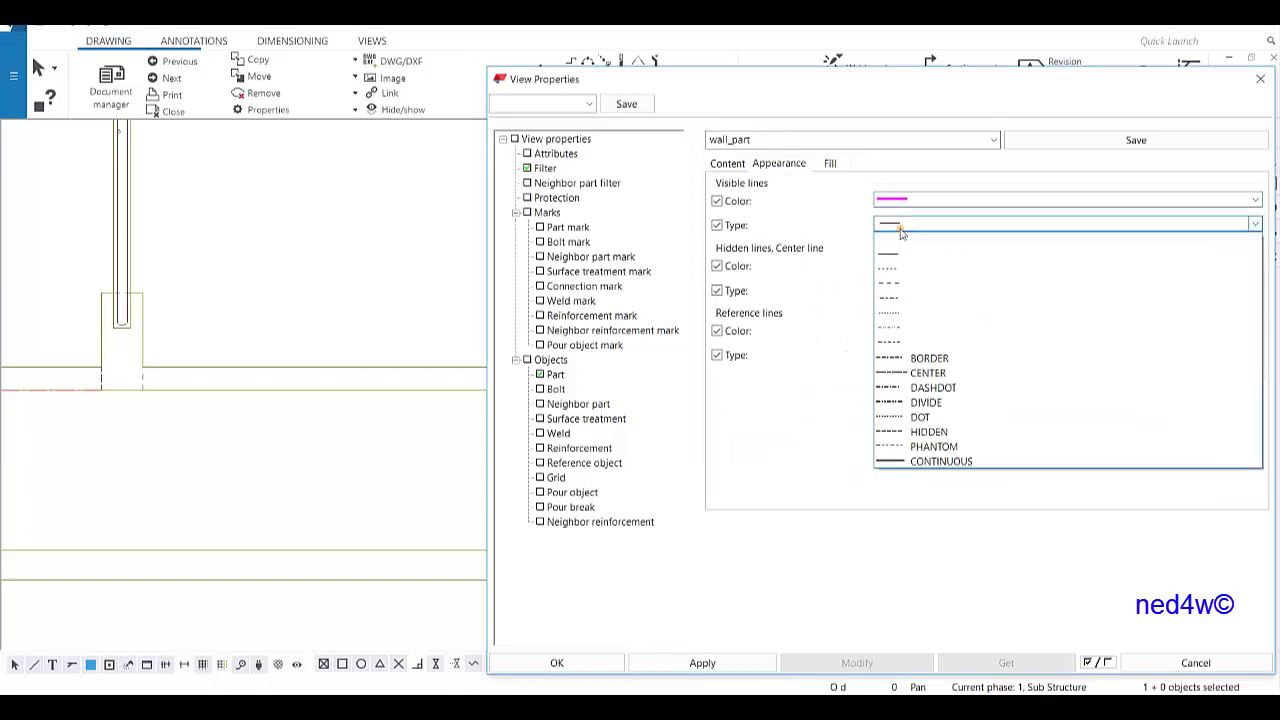
click(912, 431)
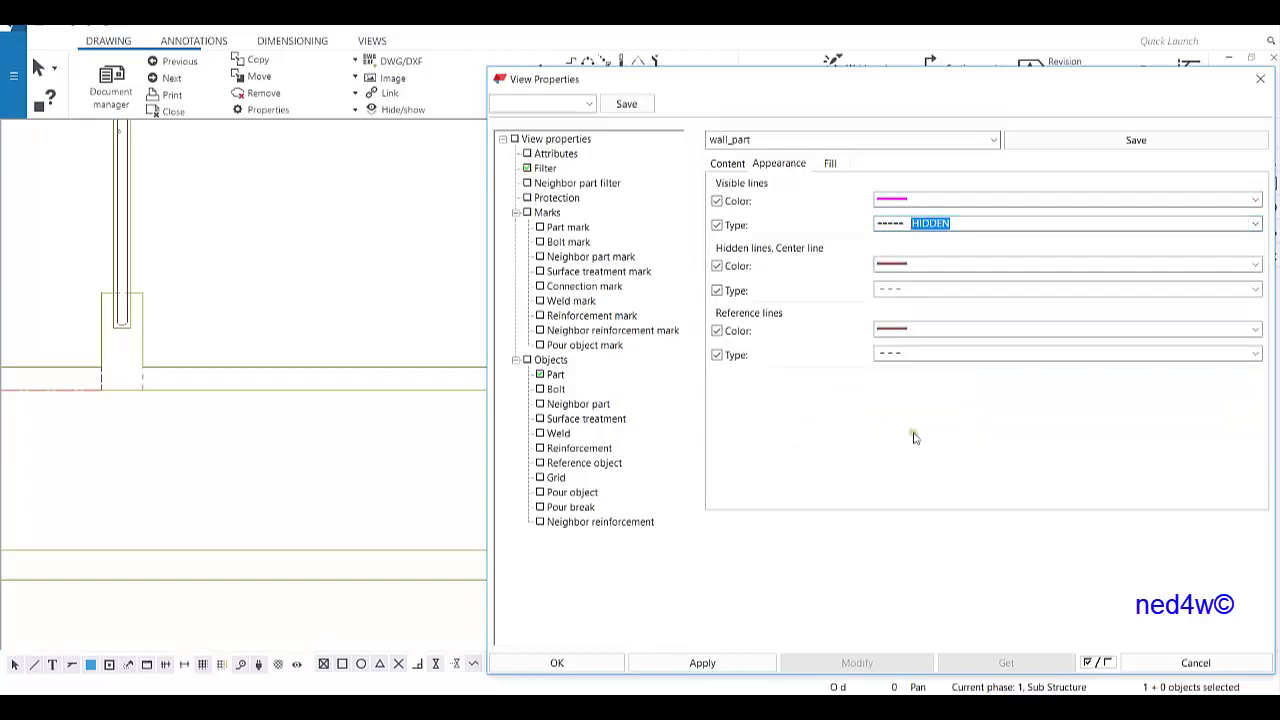
Step: Set the fill type for part faces to None
click(830, 163)
click(941, 222)
scroll(821, 300, up, 5)
click(821, 254)
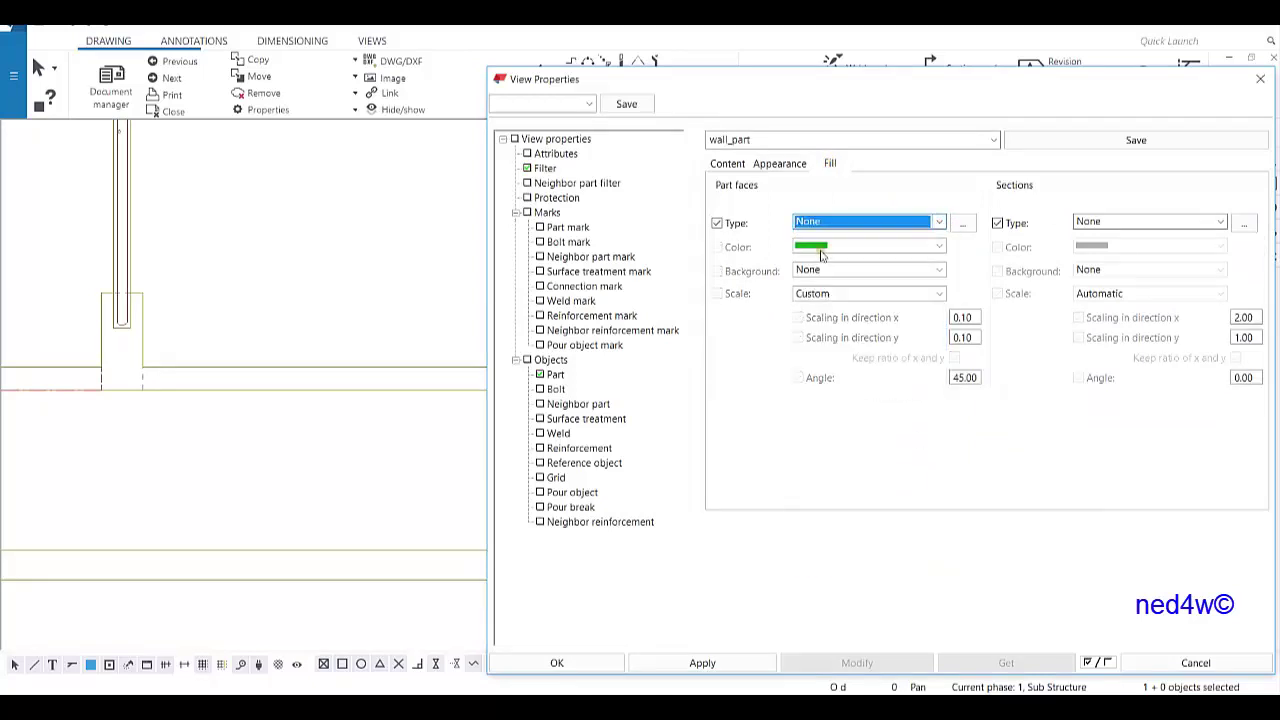
Step: Save the beams' part object settings under the name beam_part
click(728, 164)
double_click(729, 141)
click(729, 141)
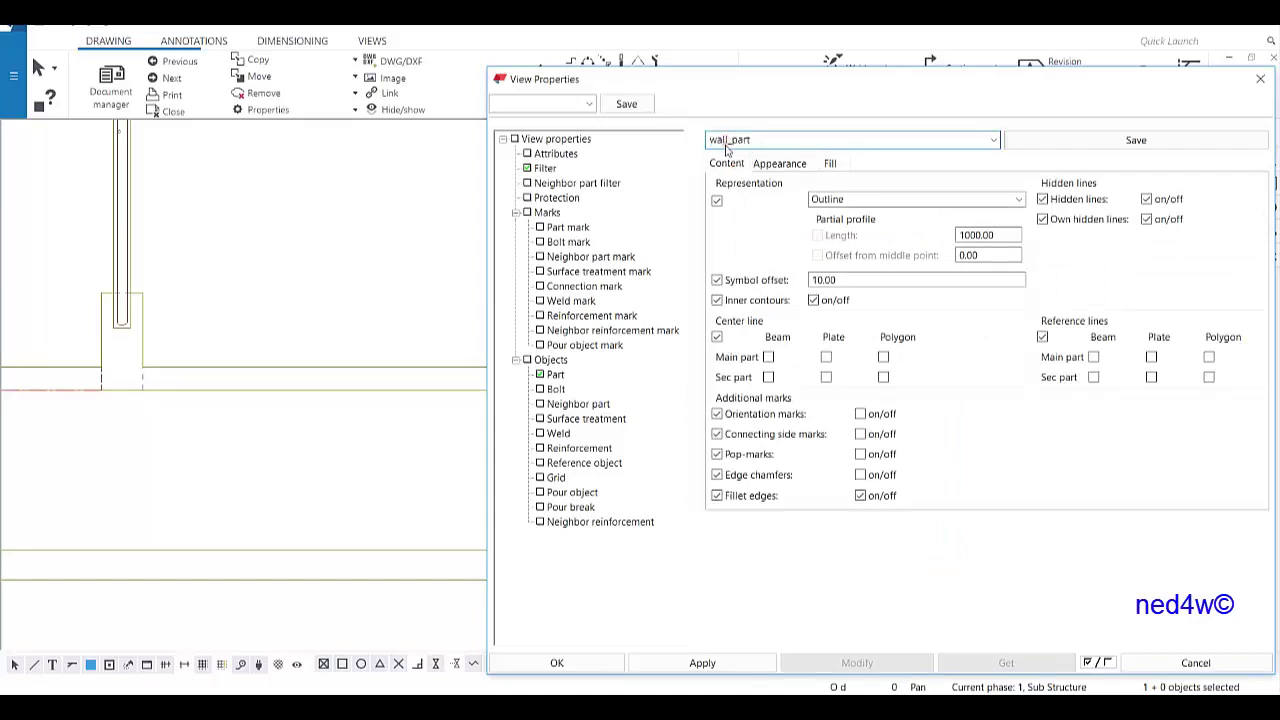
drag(738, 141, 699, 168)
text(beam)
click(1095, 140)
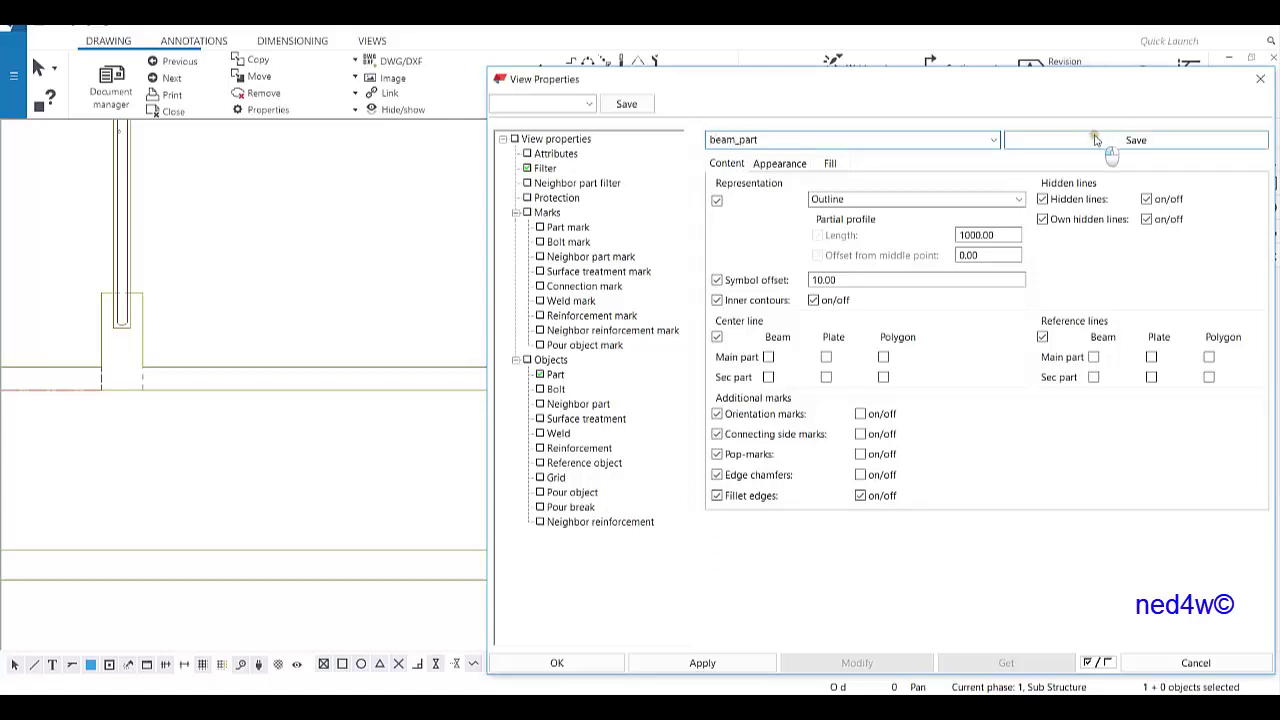
Step: Select the saved wall_part settings and set the color of the part faces' VERTICAL fill to red
scroll(993, 141, down, 2)
scroll(993, 141, down, 1)
click(995, 141)
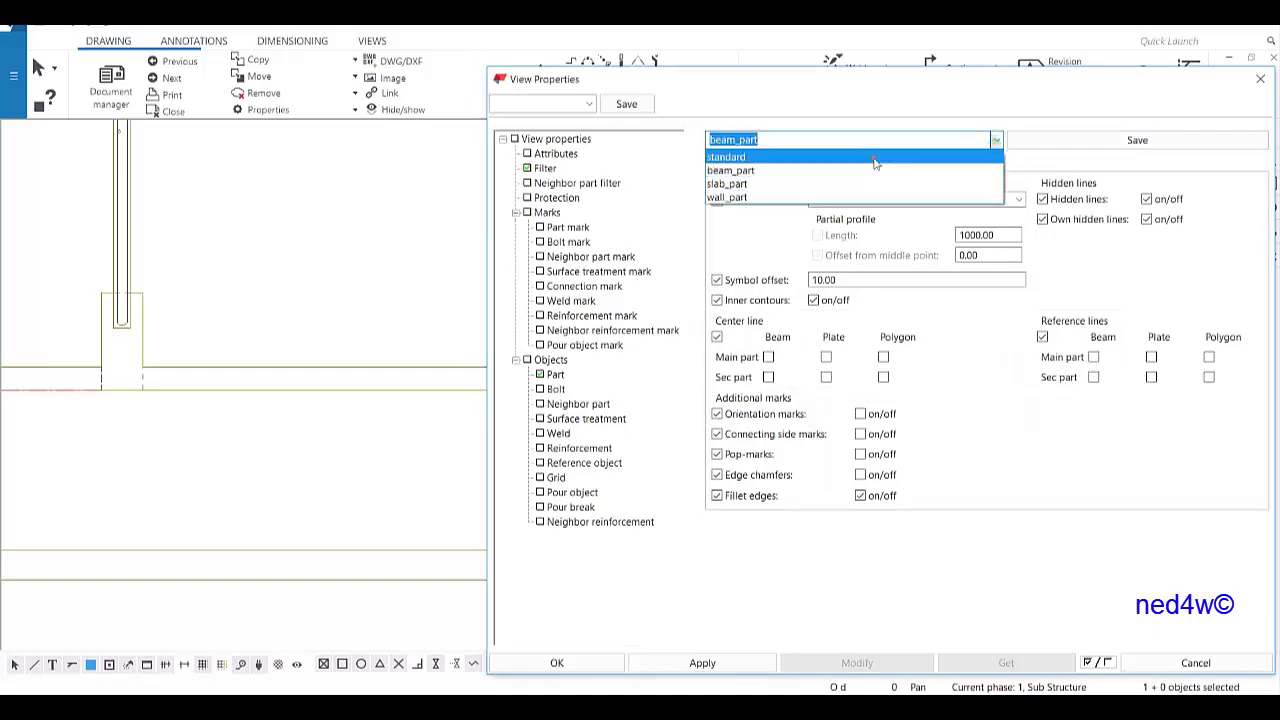
click(755, 197)
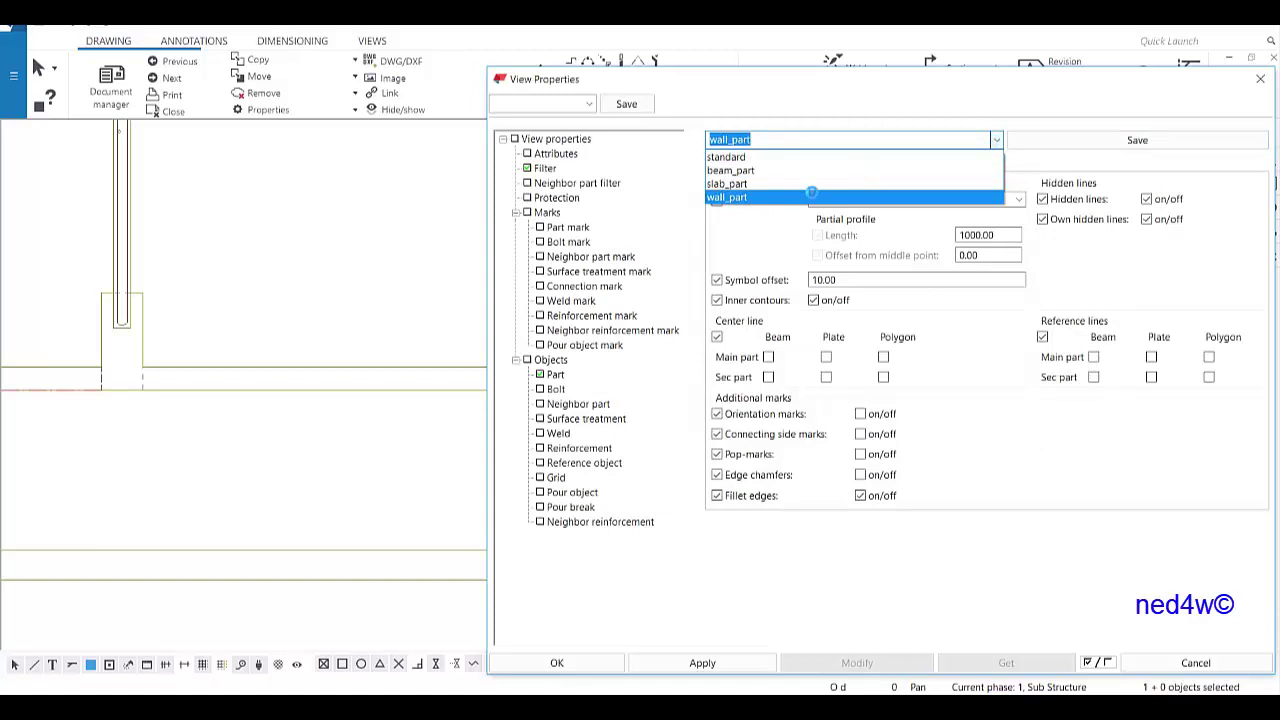
click(780, 163)
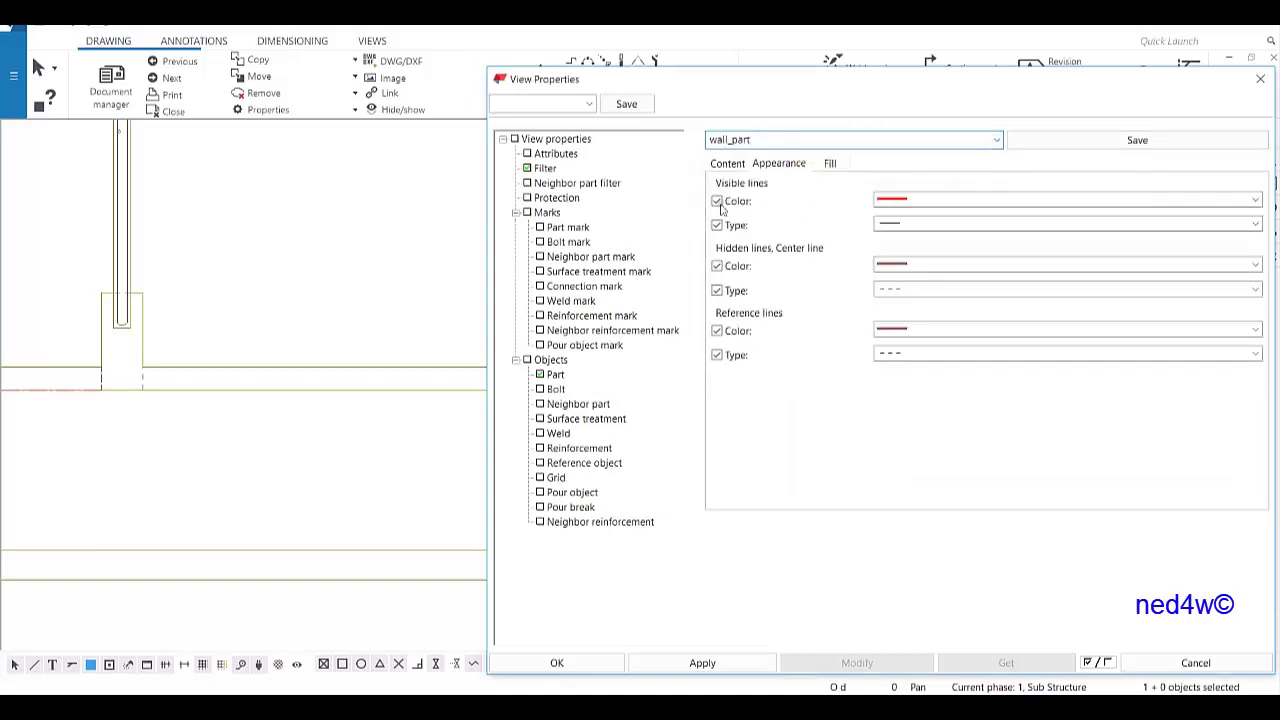
click(833, 167)
click(843, 250)
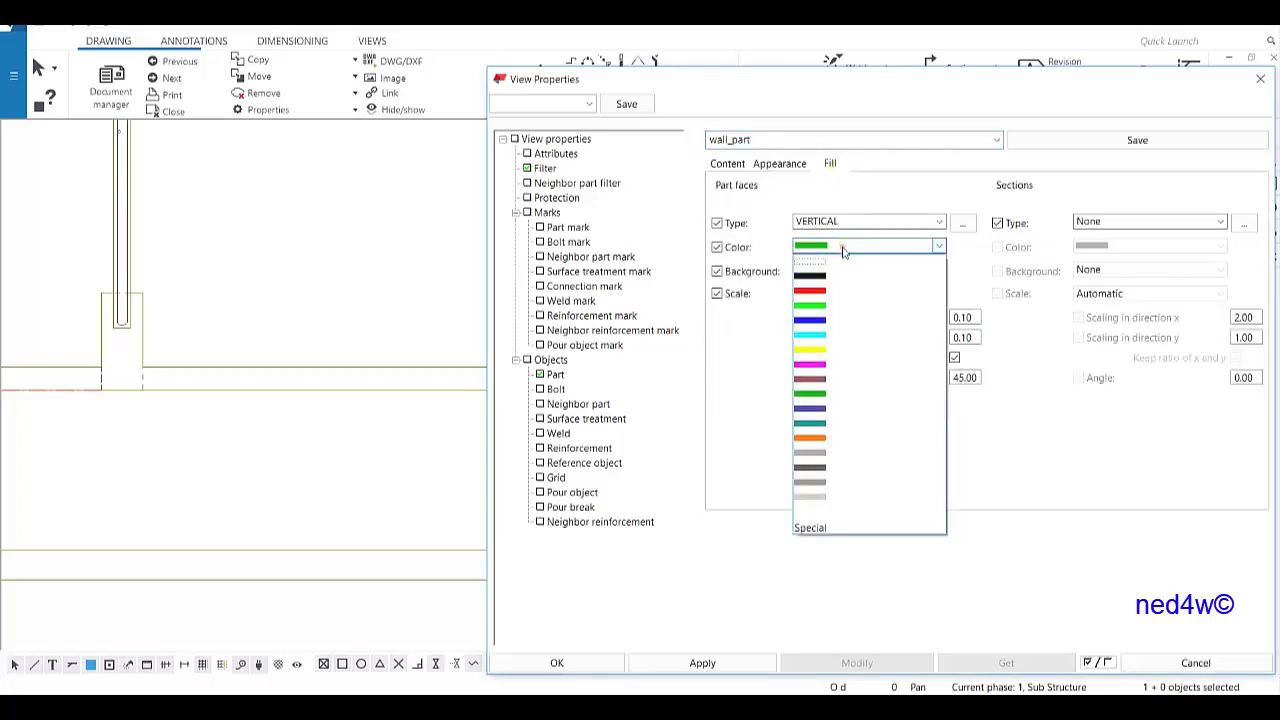
click(818, 292)
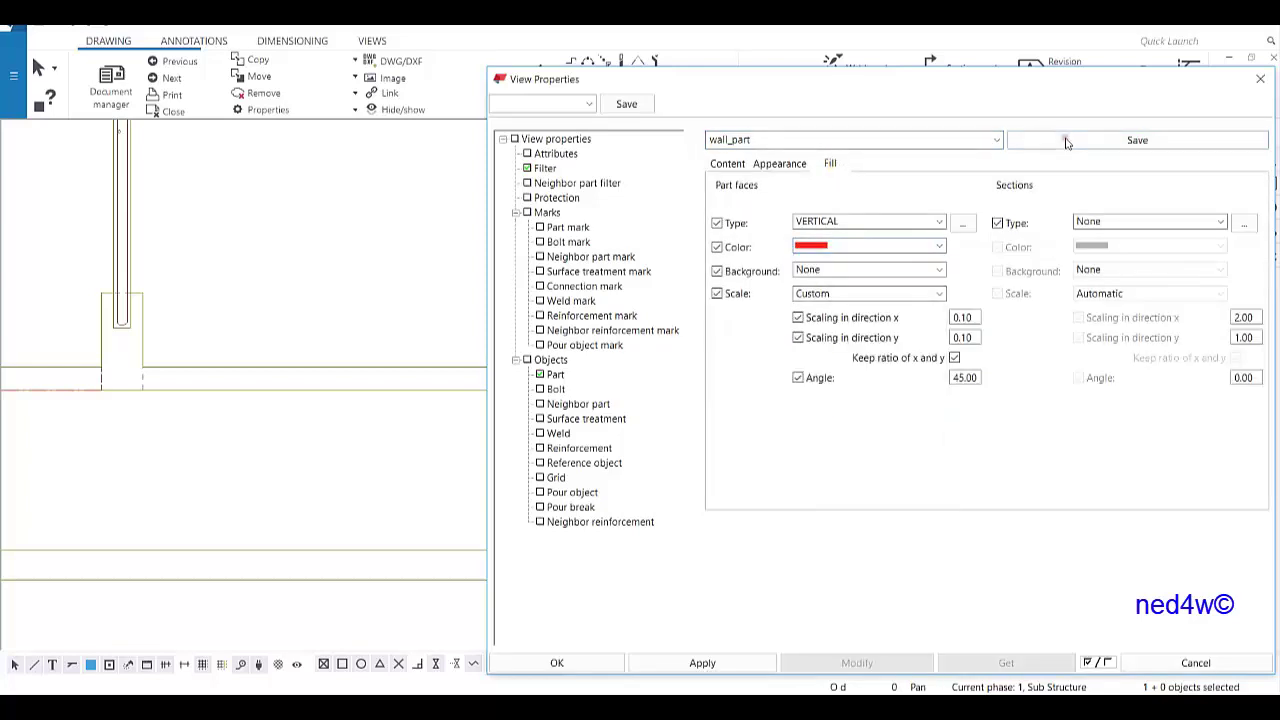
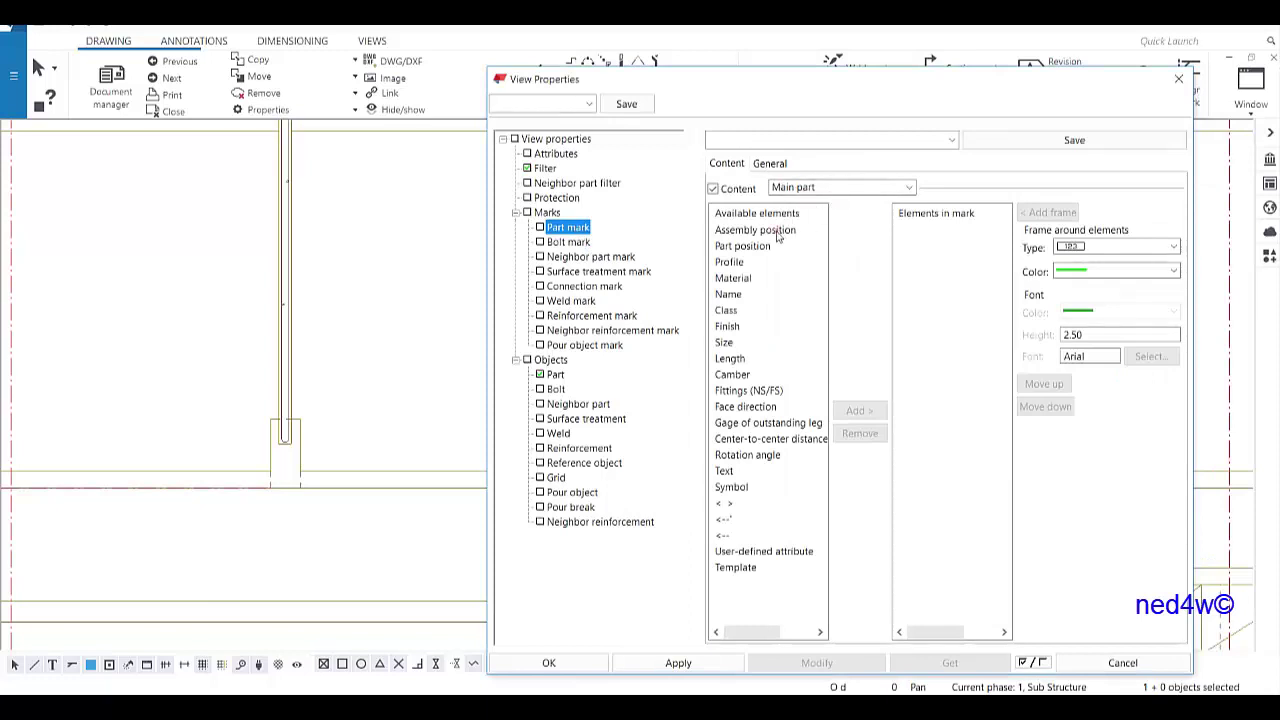
Step: Add the Name element to the main part content of the part mark
click(745, 294)
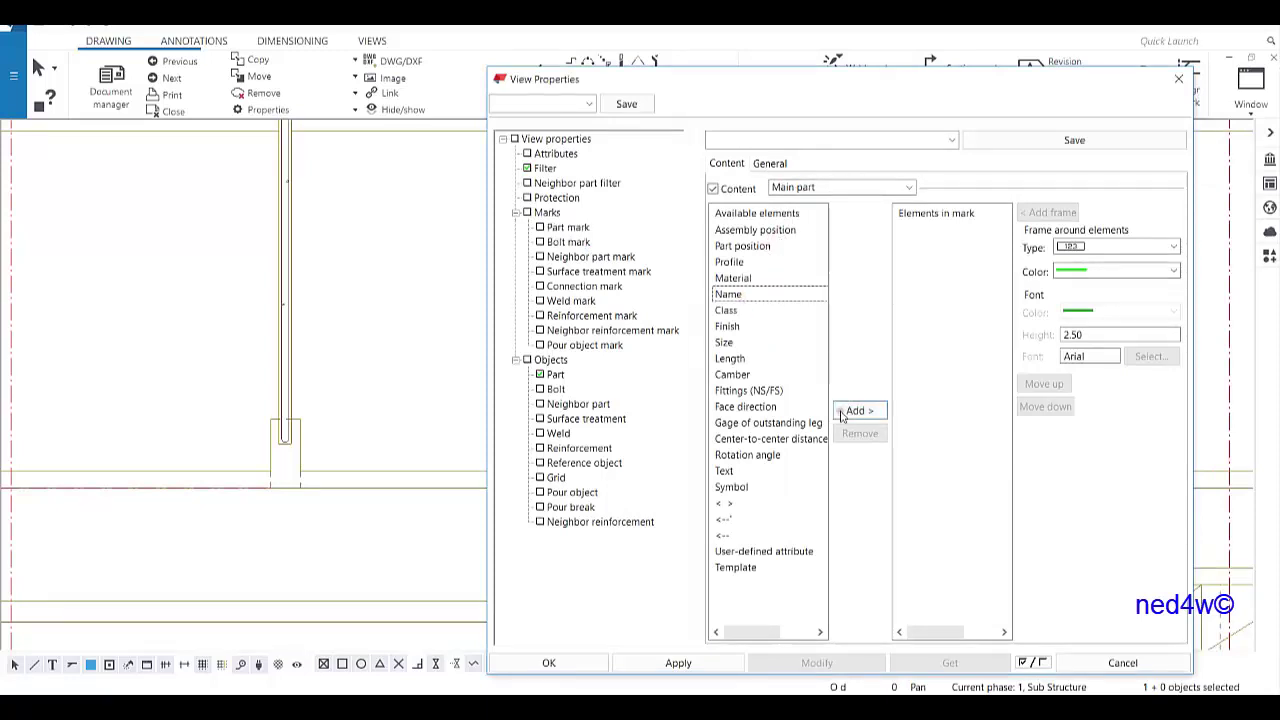
click(859, 410)
click(932, 231)
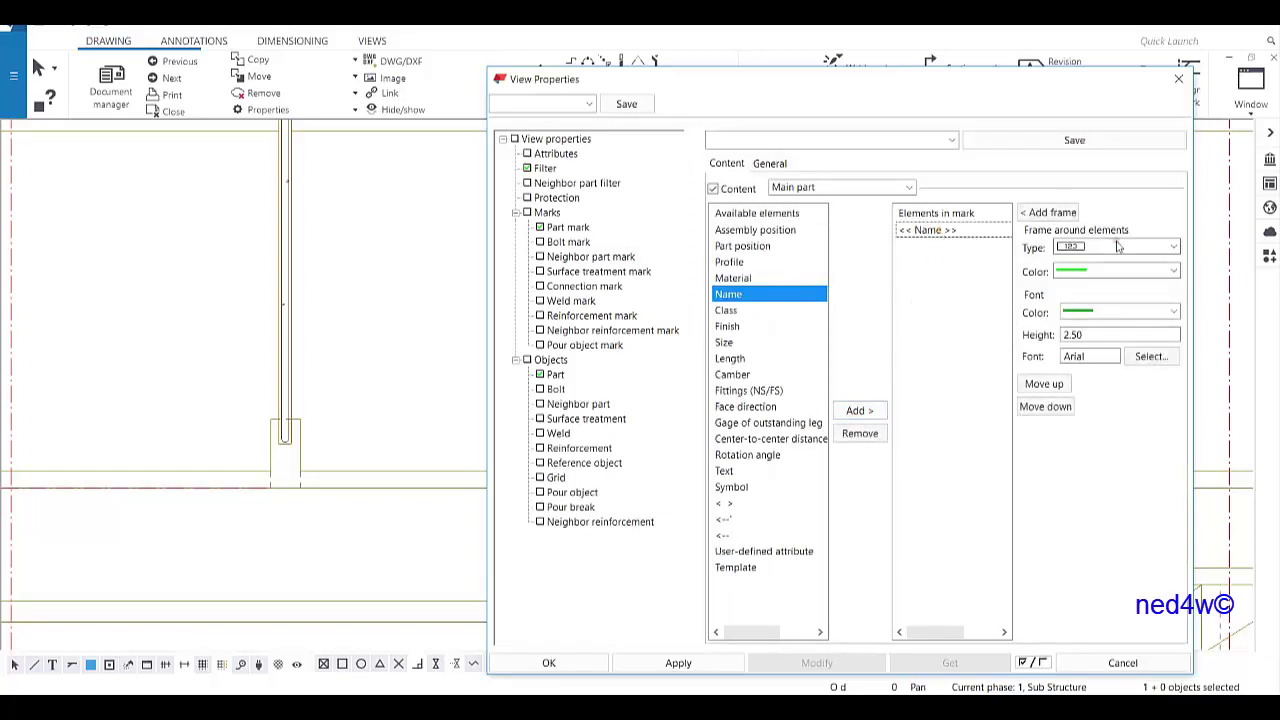
Step: Give the part mark a rectangular frame and a filled leader line arrow, and set its visibility in view to always
click(771, 164)
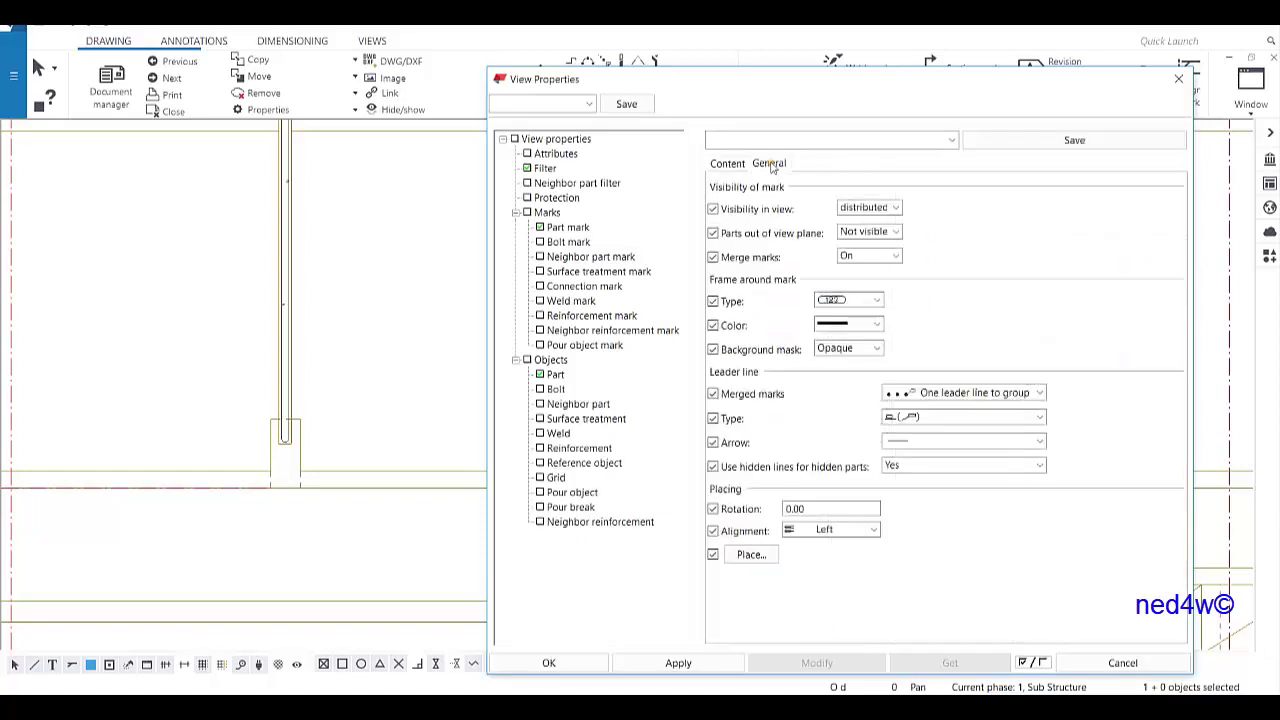
click(850, 301)
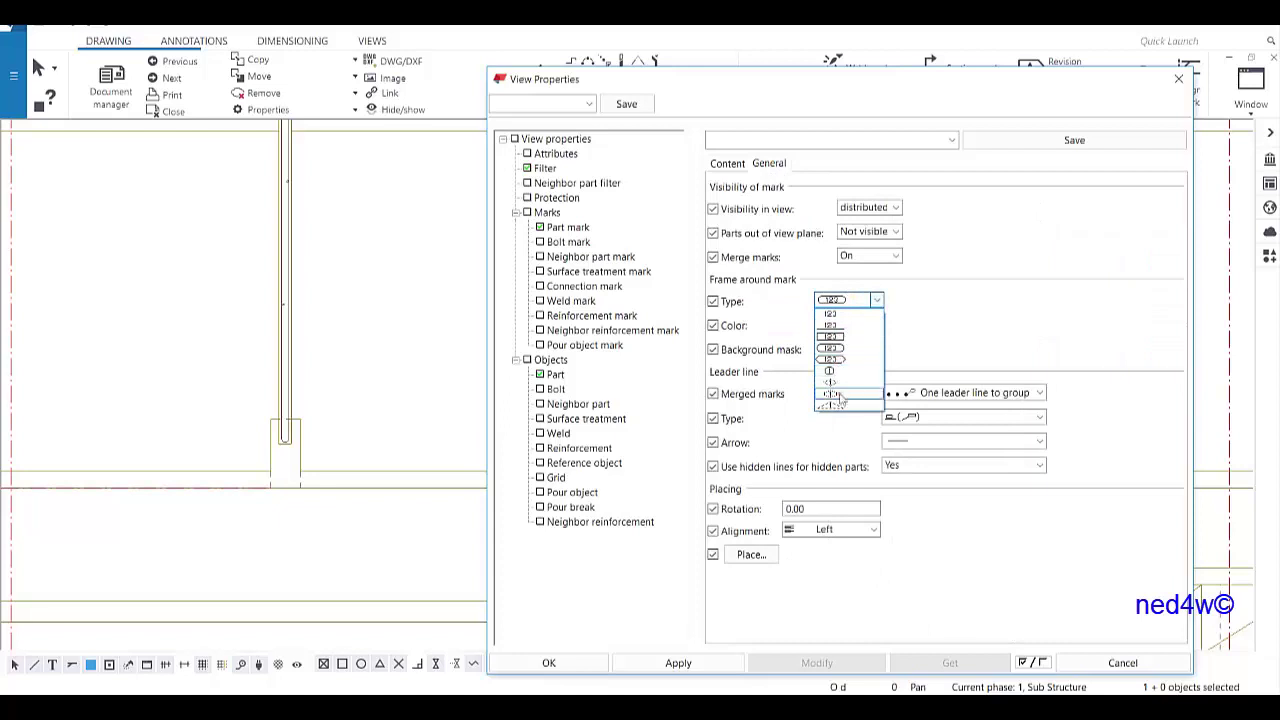
click(840, 337)
click(907, 446)
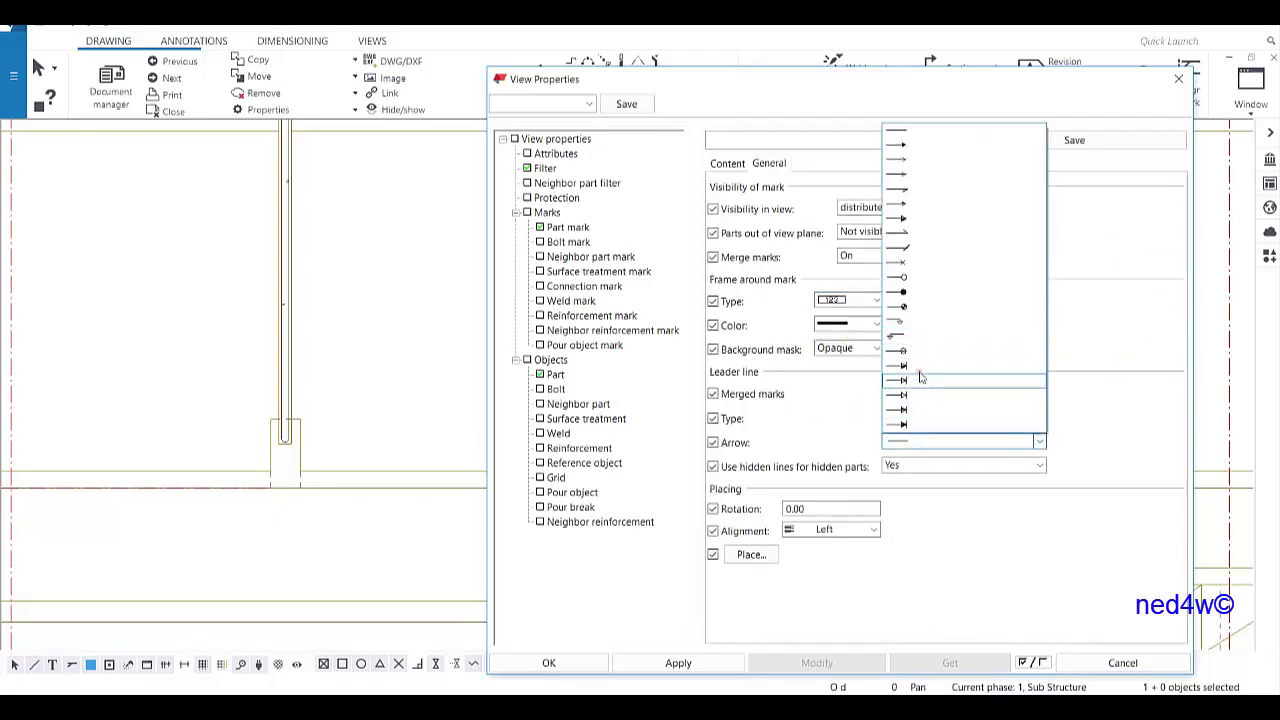
click(920, 158)
click(880, 210)
click(868, 232)
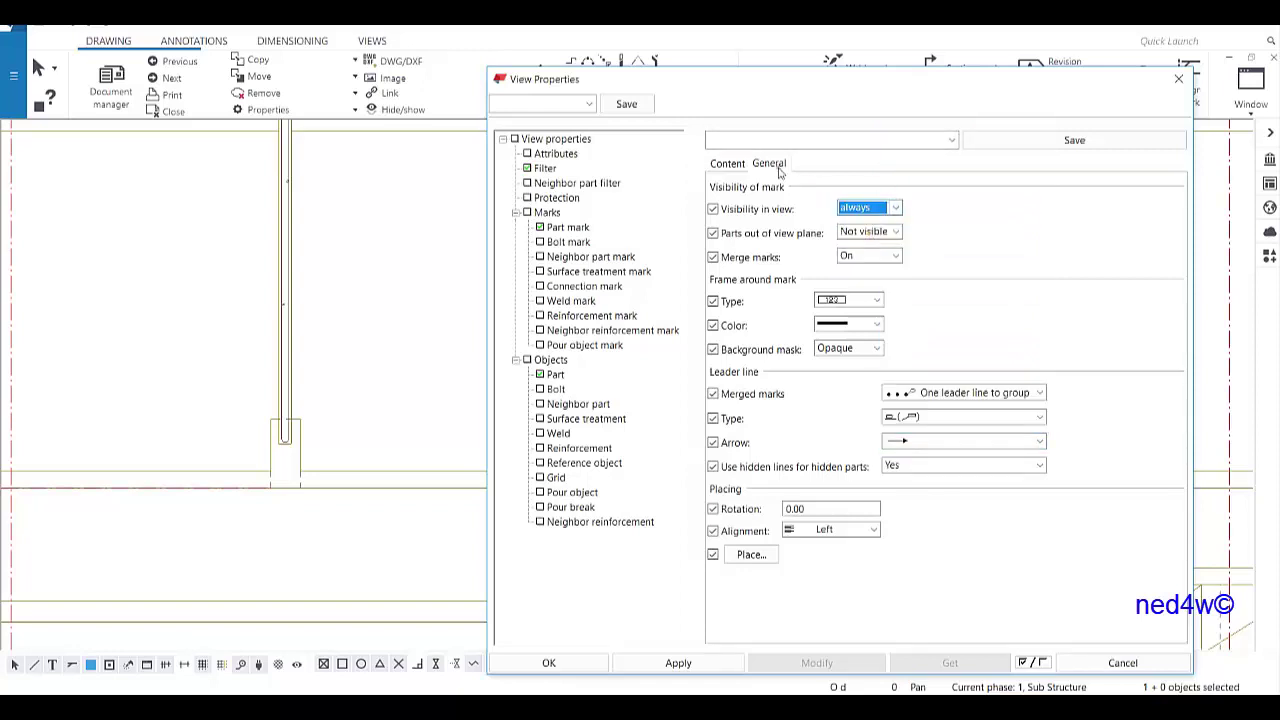
Step: Format the Name element of the part mark with a text height of 2.00, red font color and black frame color
click(727, 164)
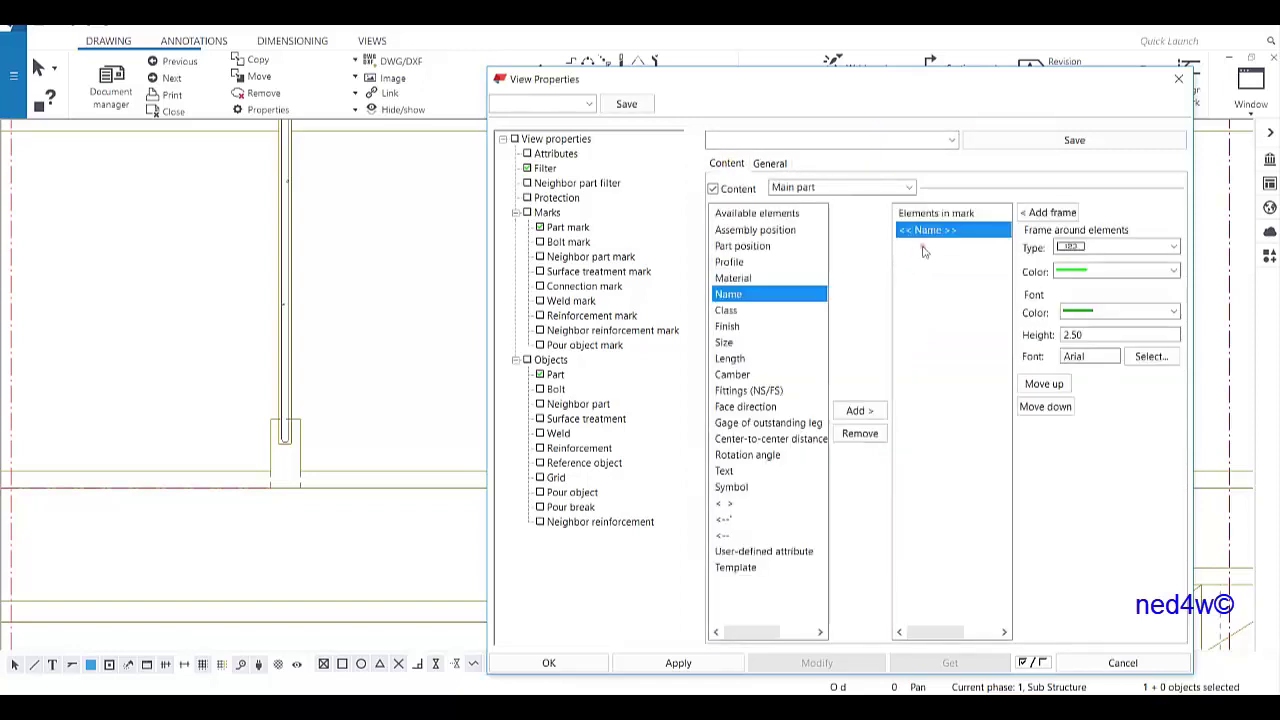
drag(1110, 340, 1028, 345)
text(2)
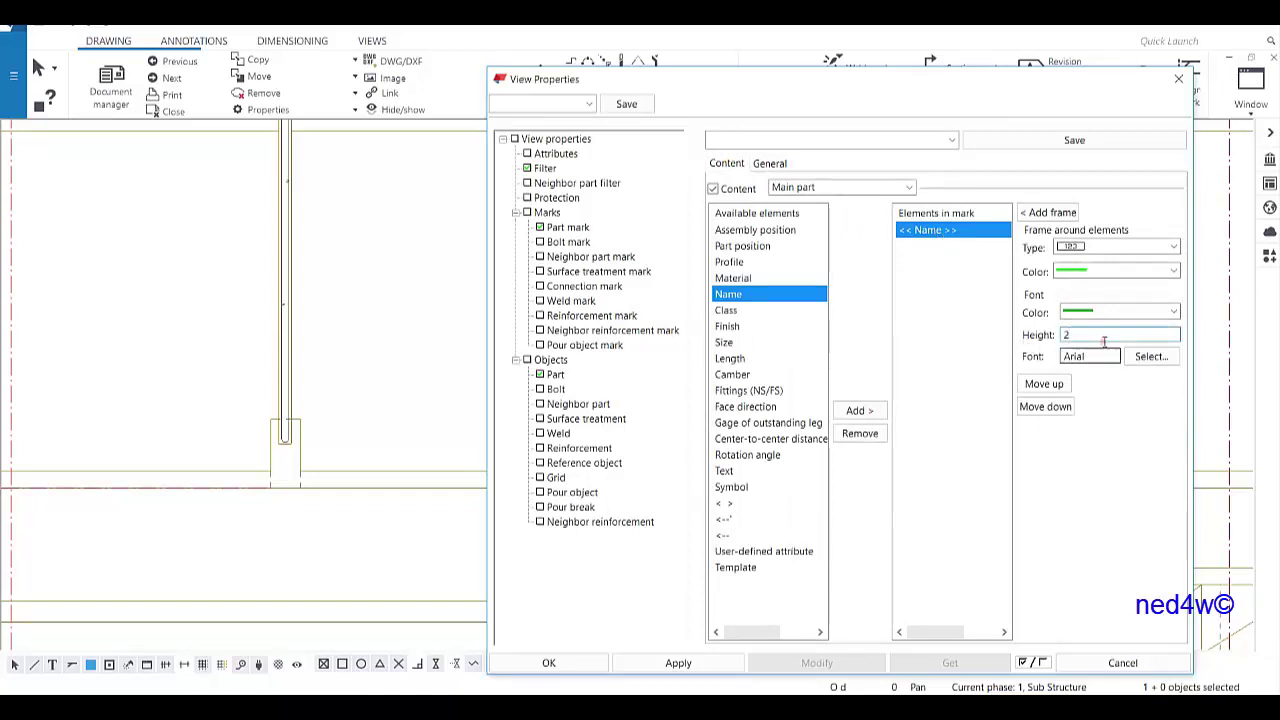
click(1105, 311)
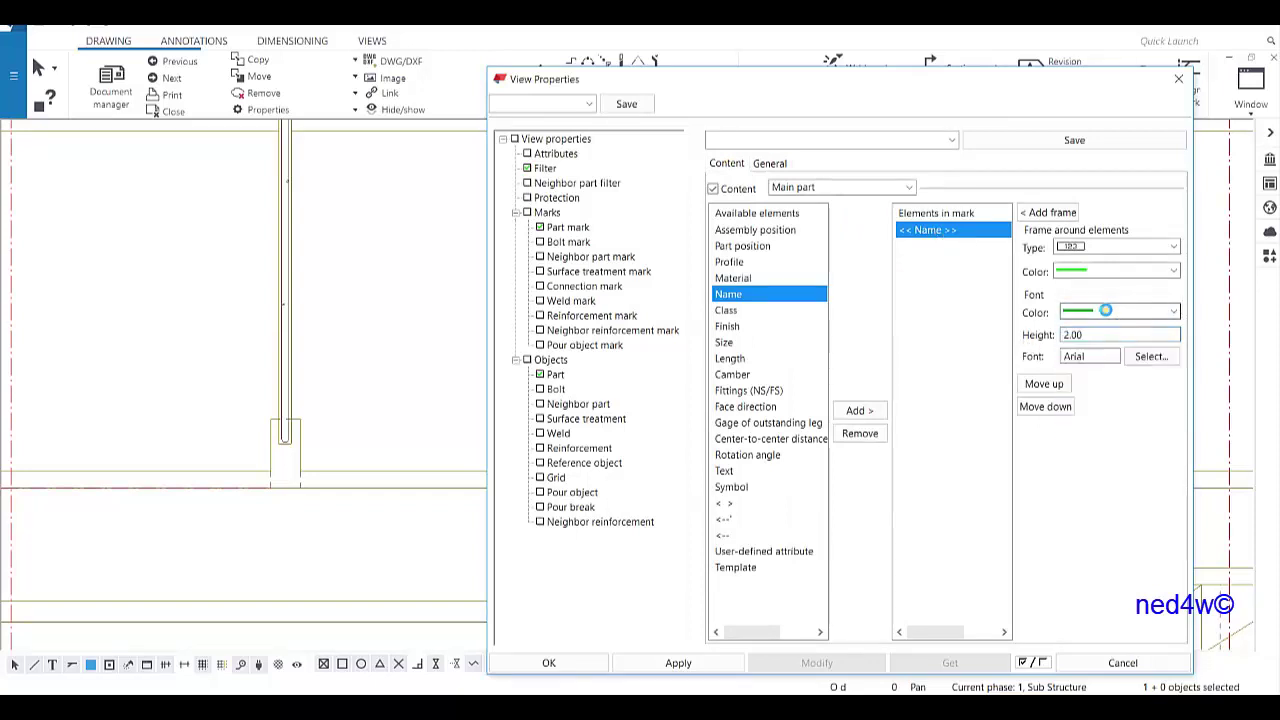
click(1105, 312)
click(1090, 349)
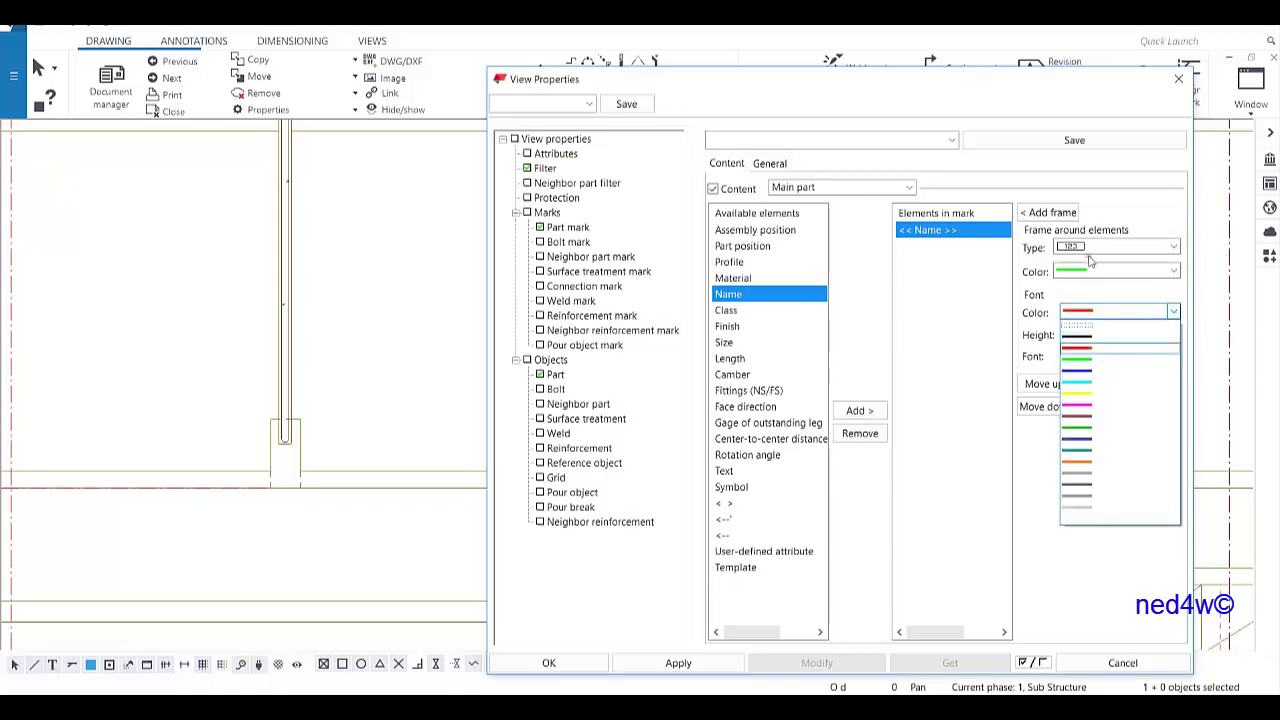
click(1085, 270)
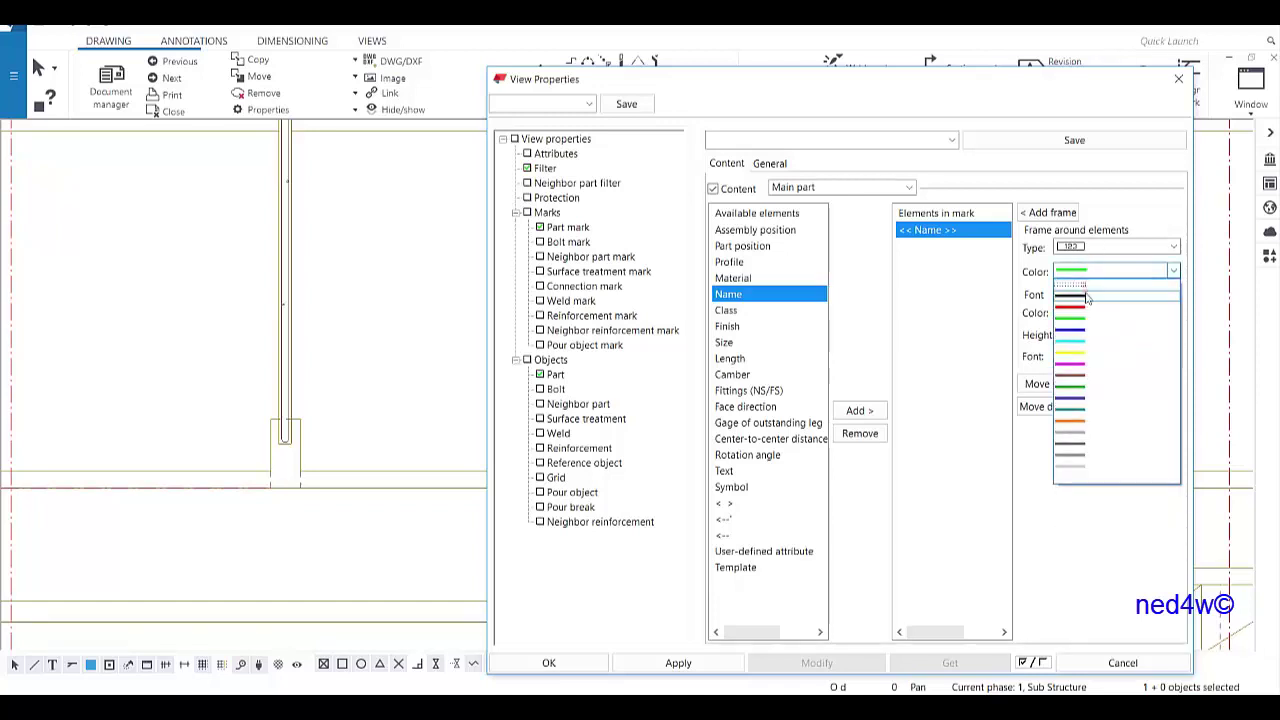
click(1087, 302)
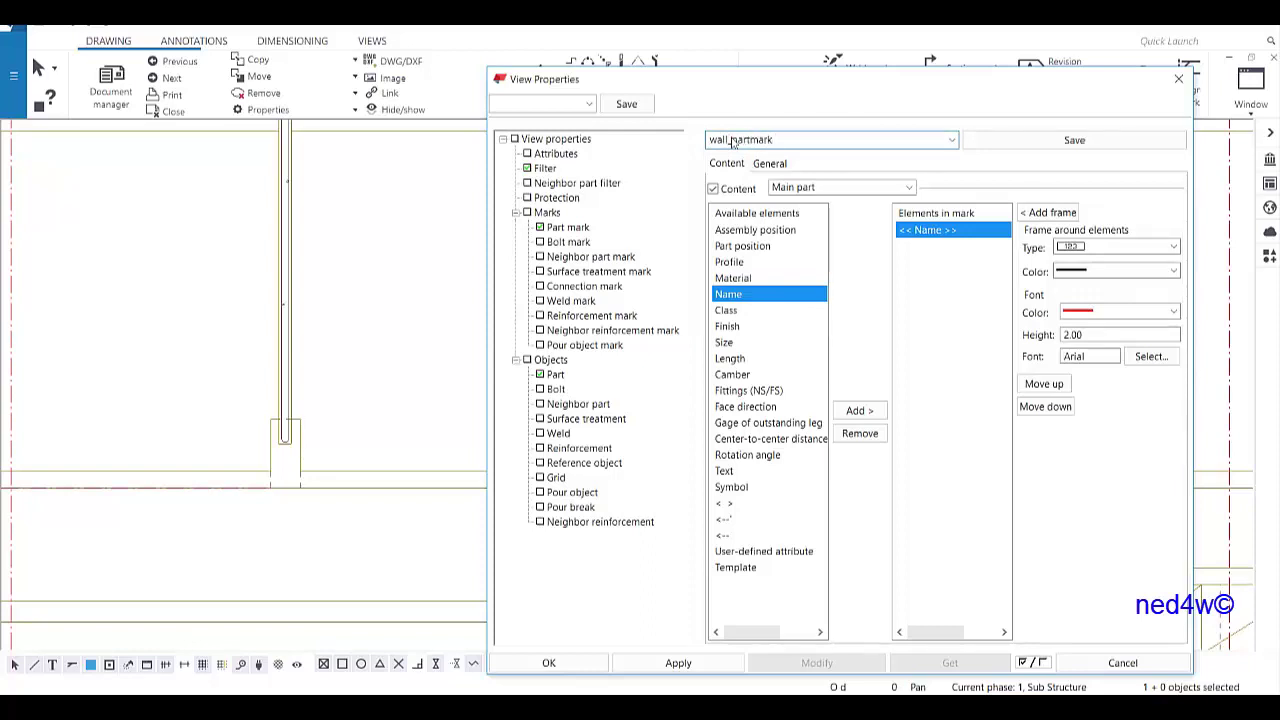
Step: Save the part mark settings as wall_partmark and close the view properties with the changes accepted
click(1003, 145)
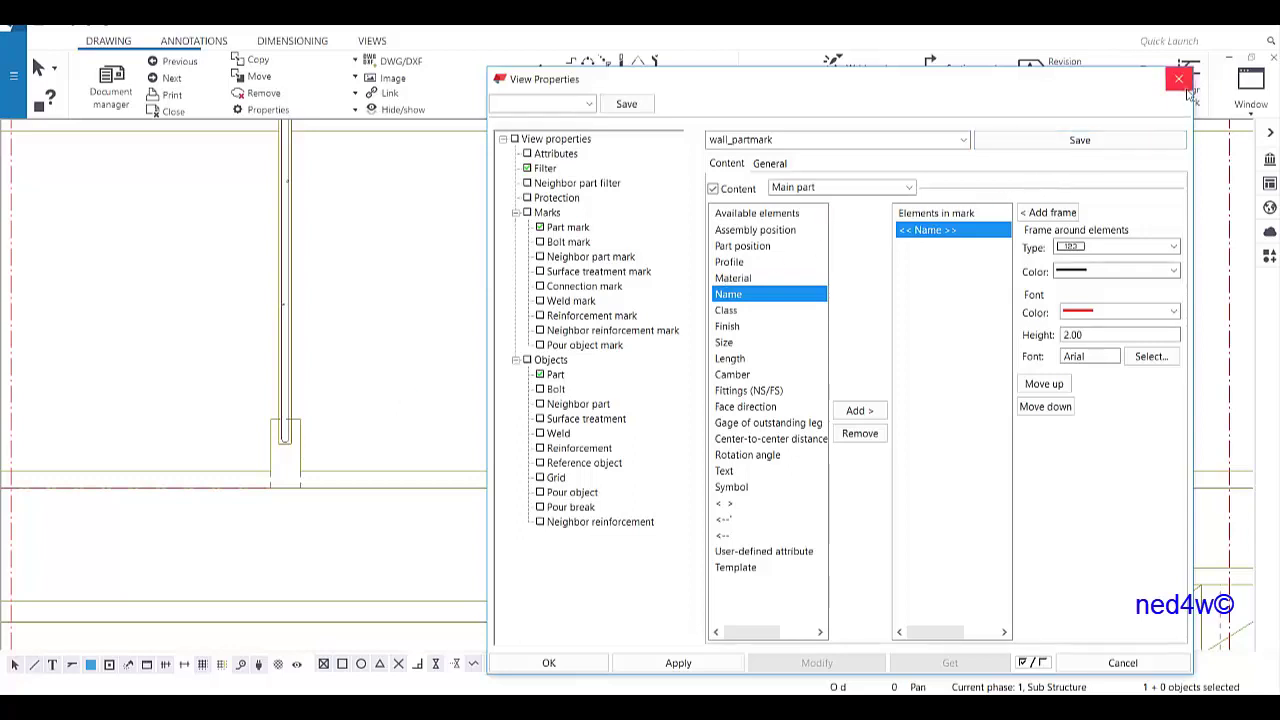
scroll(404, 337, down, 2)
scroll(327, 297, down, 3)
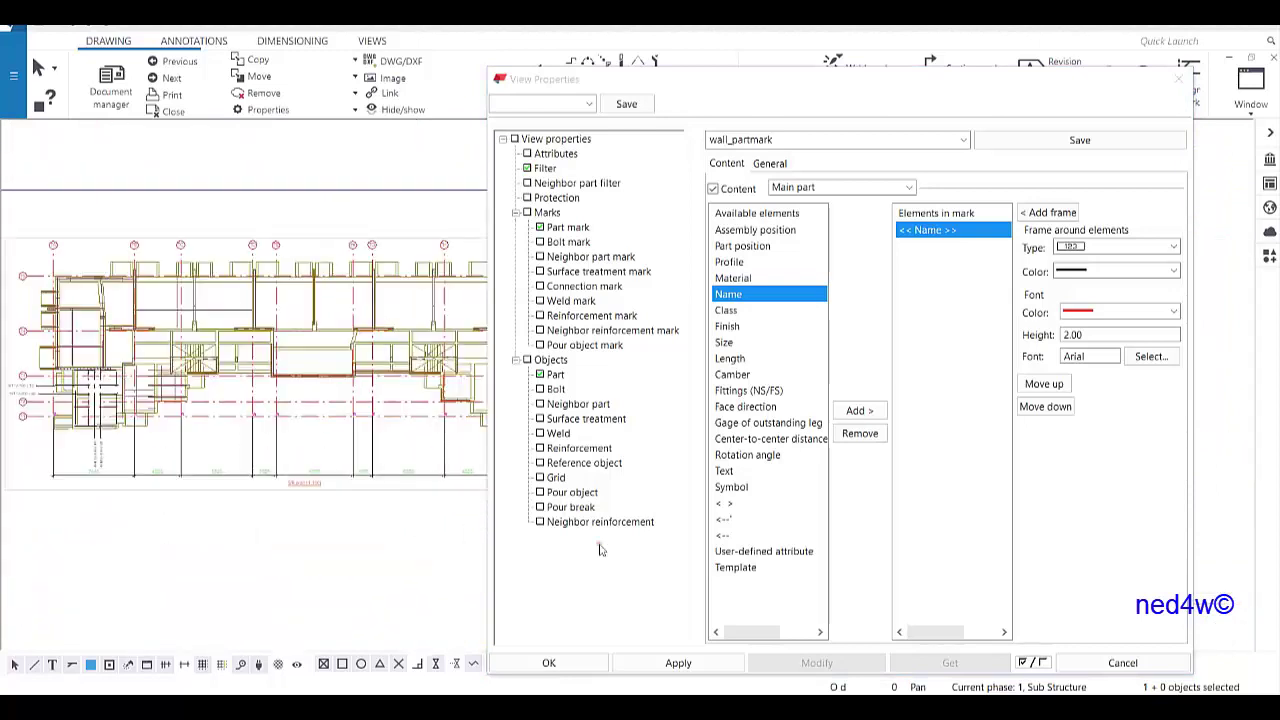
click(587, 673)
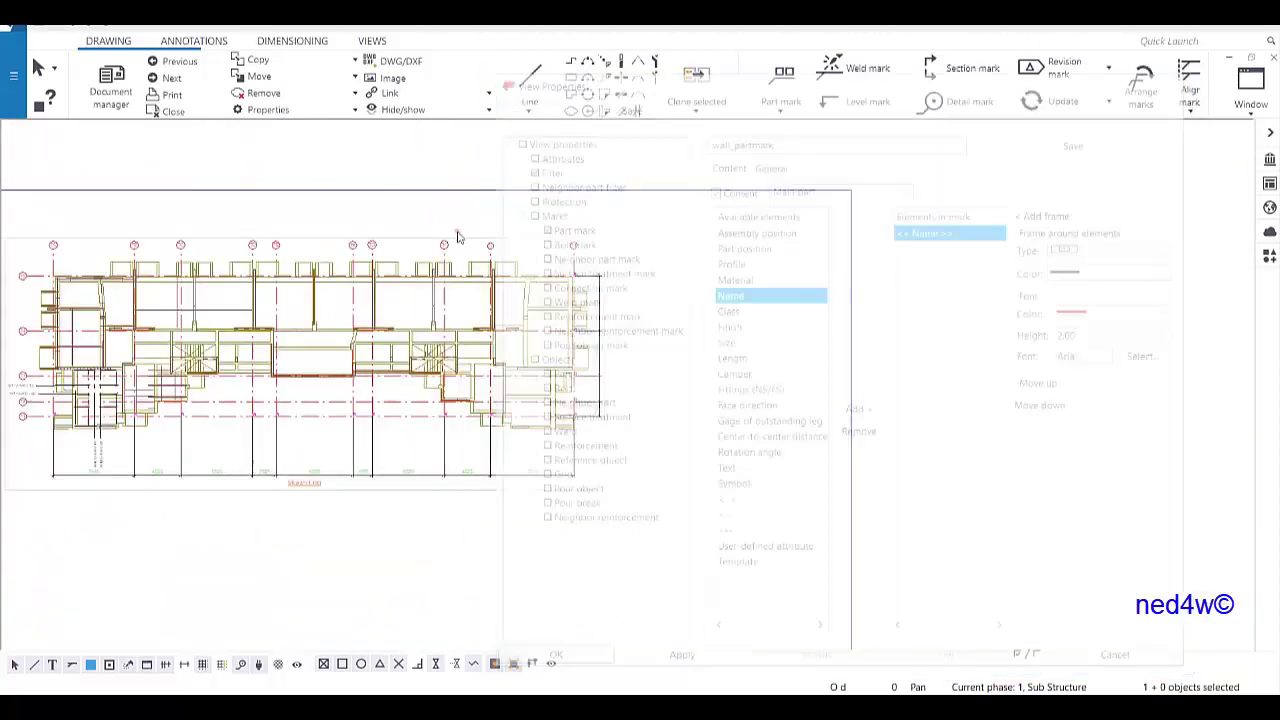
Step: Reopen the view properties of the S/F plan view and show its general view attributes
middle_drag(648, 260, 726, 287)
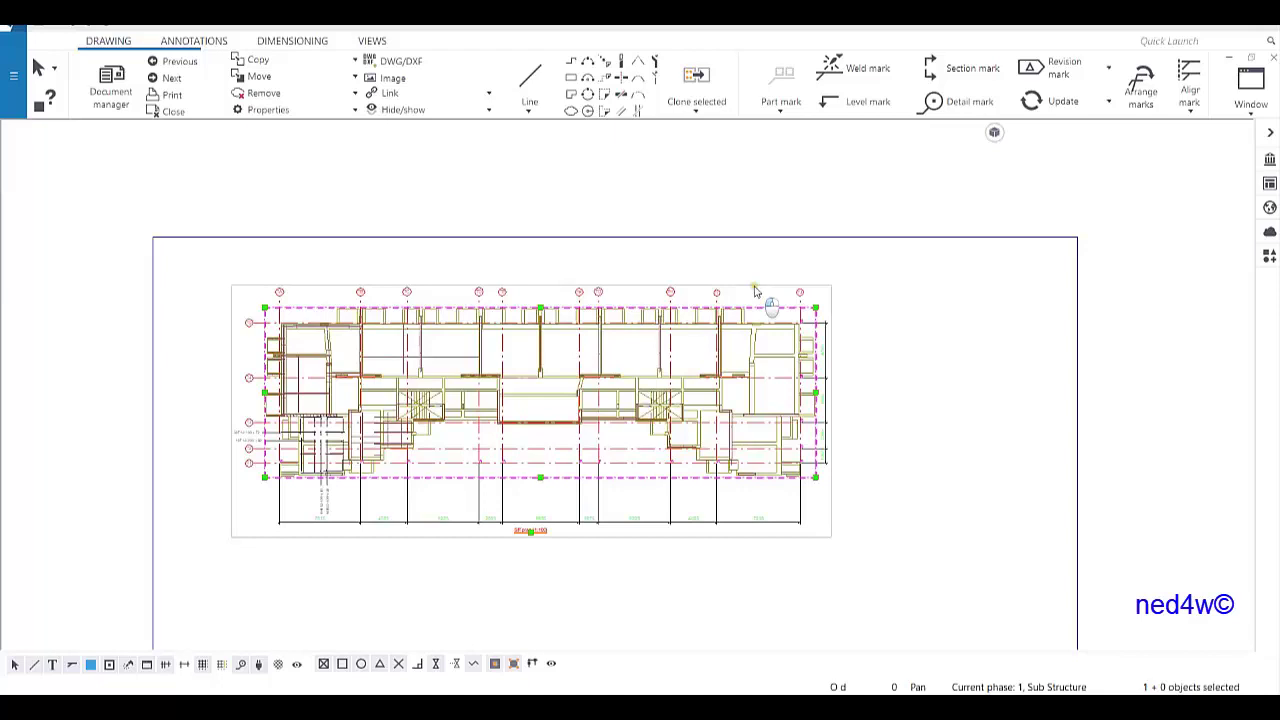
double_click(646, 350)
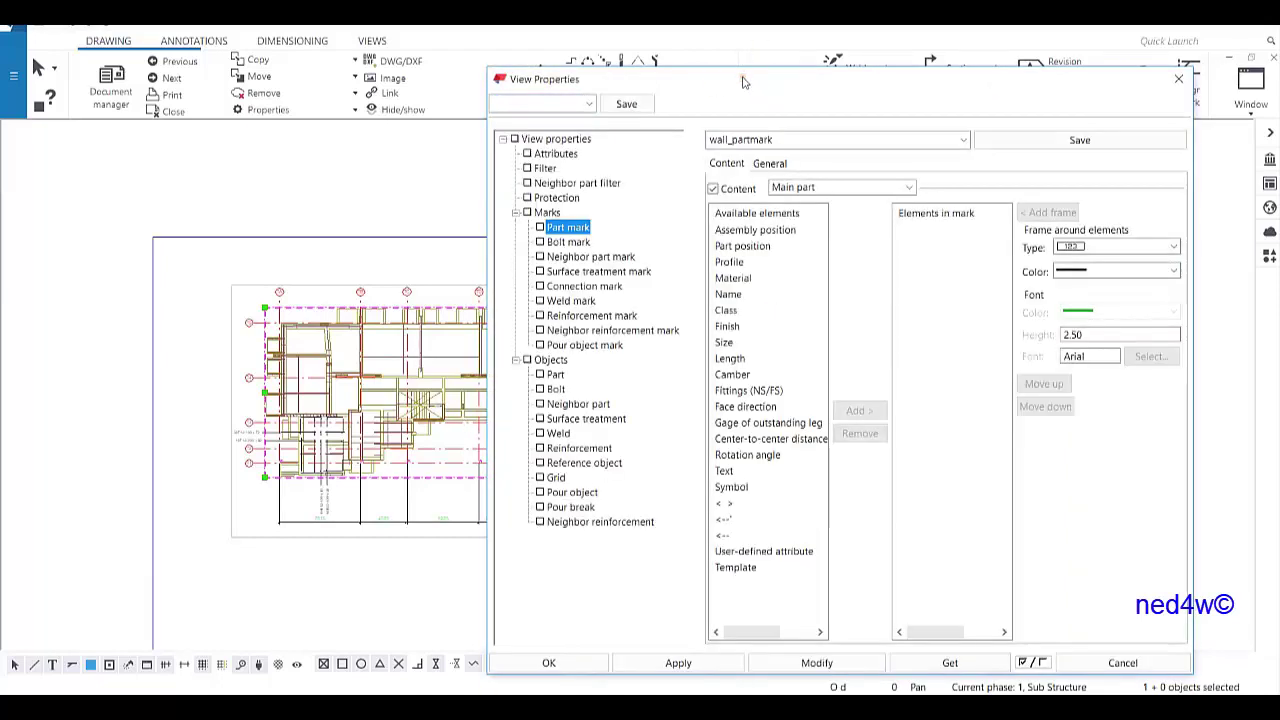
drag(742, 88, 839, 66)
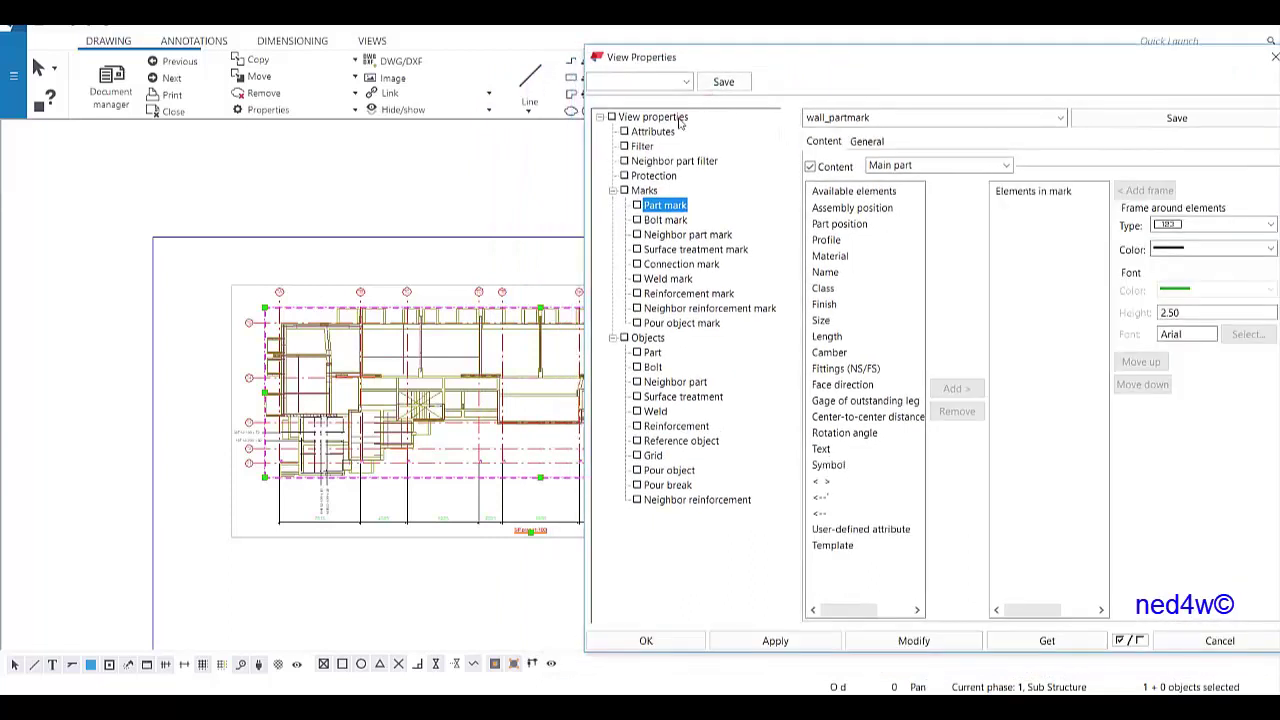
click(676, 118)
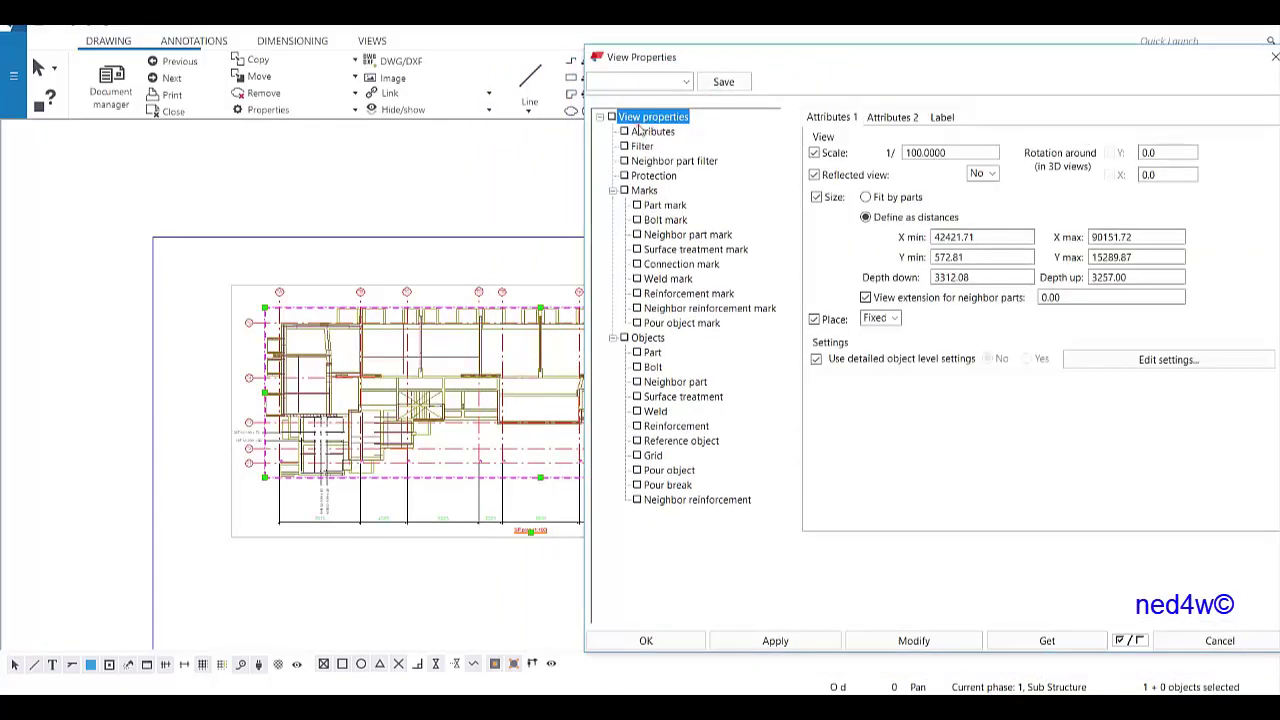
scroll(460, 385, up, 3)
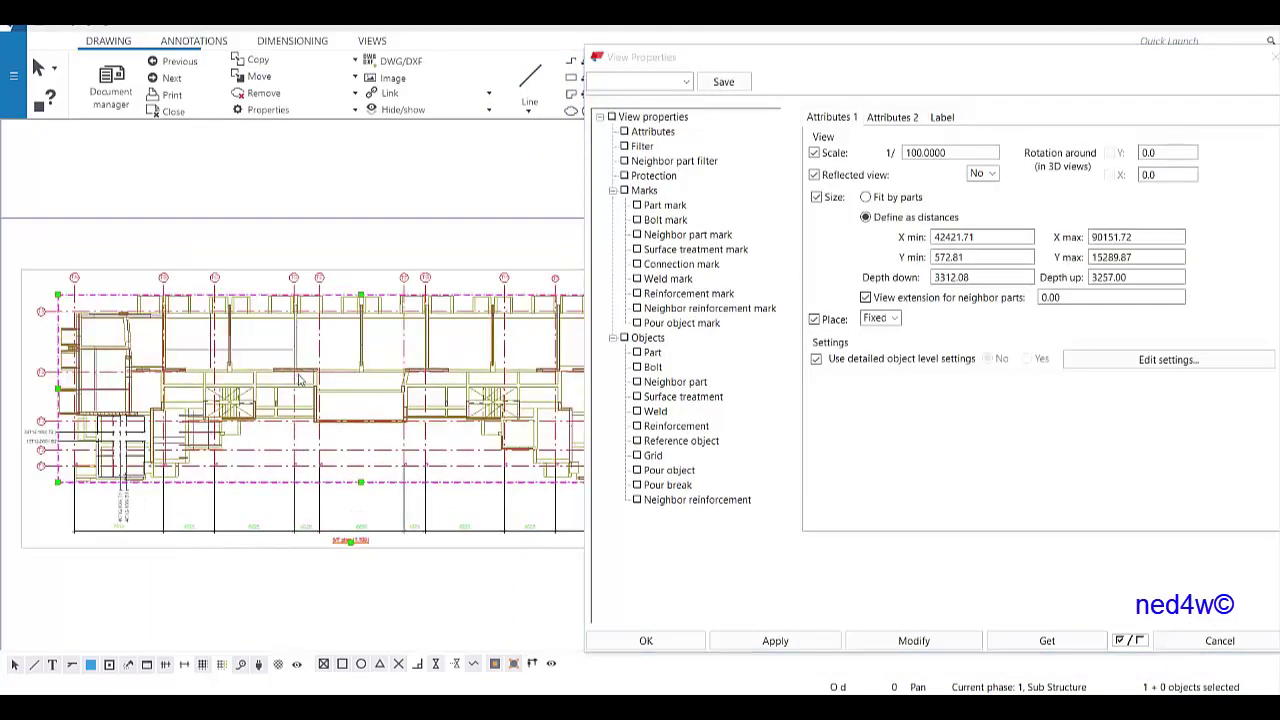
scroll(337, 402, up, 5)
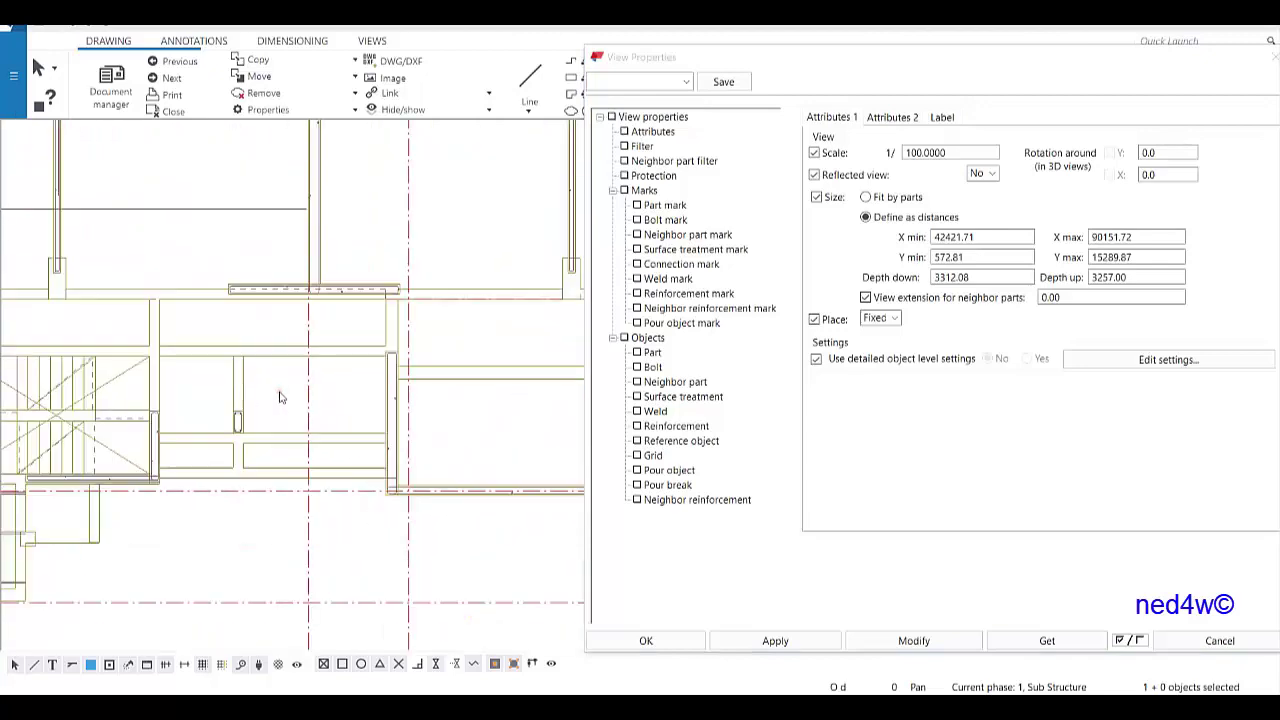
scroll(294, 406, down, 5)
scroll(424, 372, up, 3)
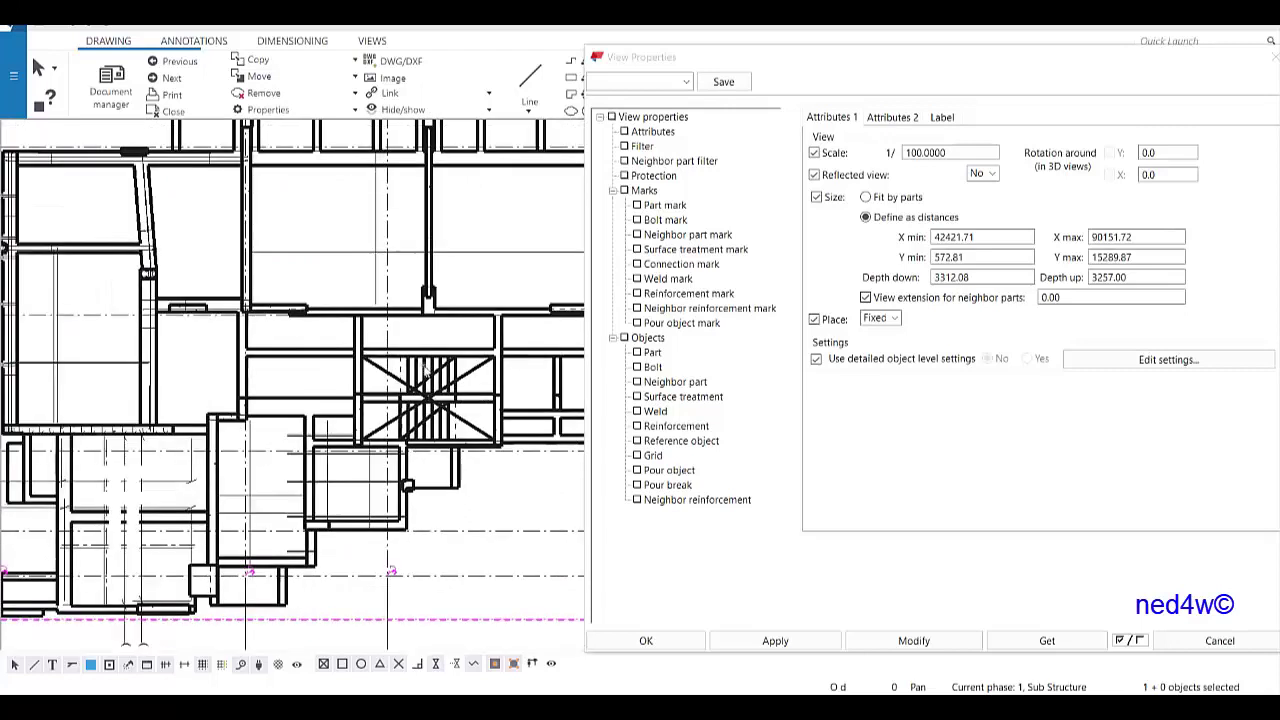
scroll(367, 432, down, 3)
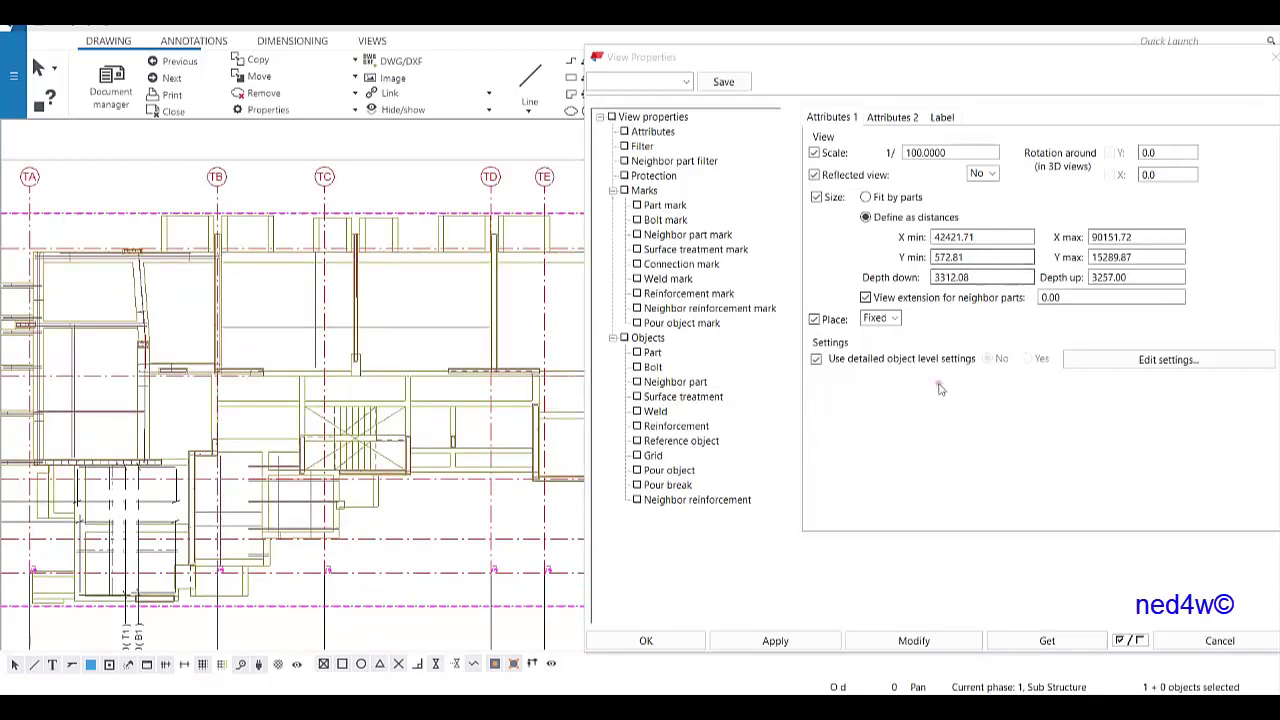
Step: Open the detailed object level settings of the view, enlarge the dialog and add a row
click(1155, 361)
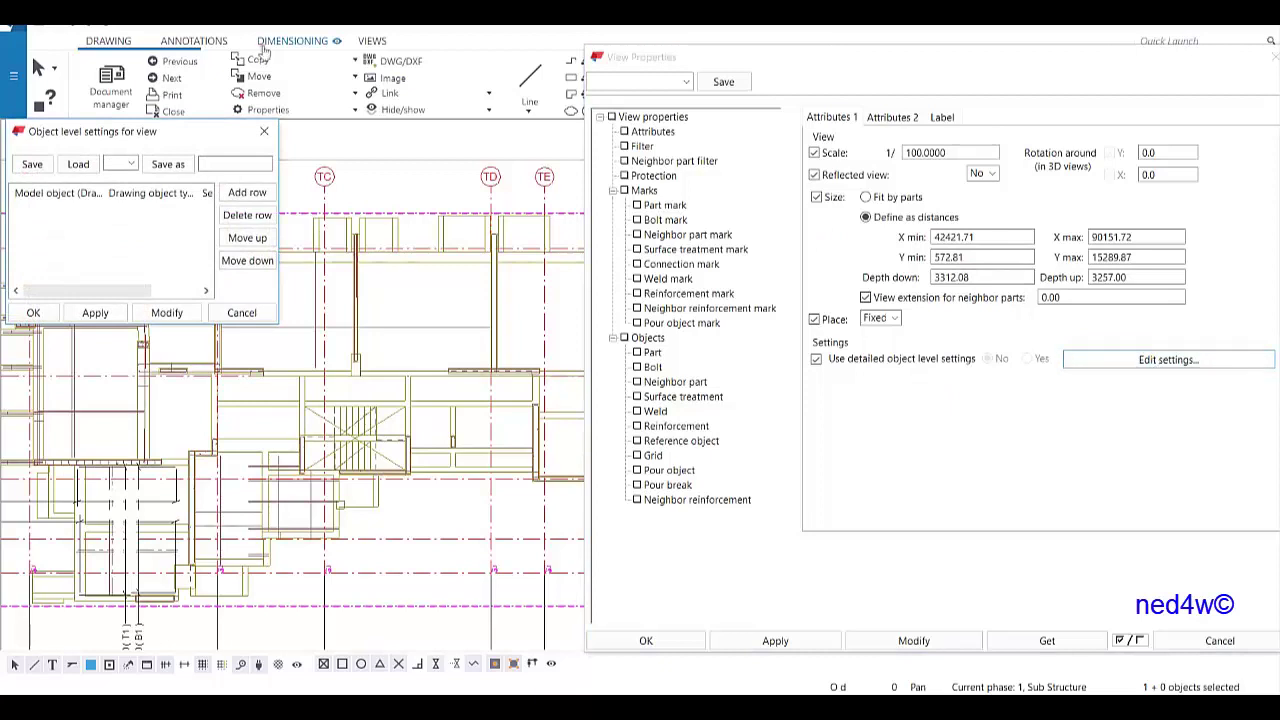
drag(186, 131, 551, 213)
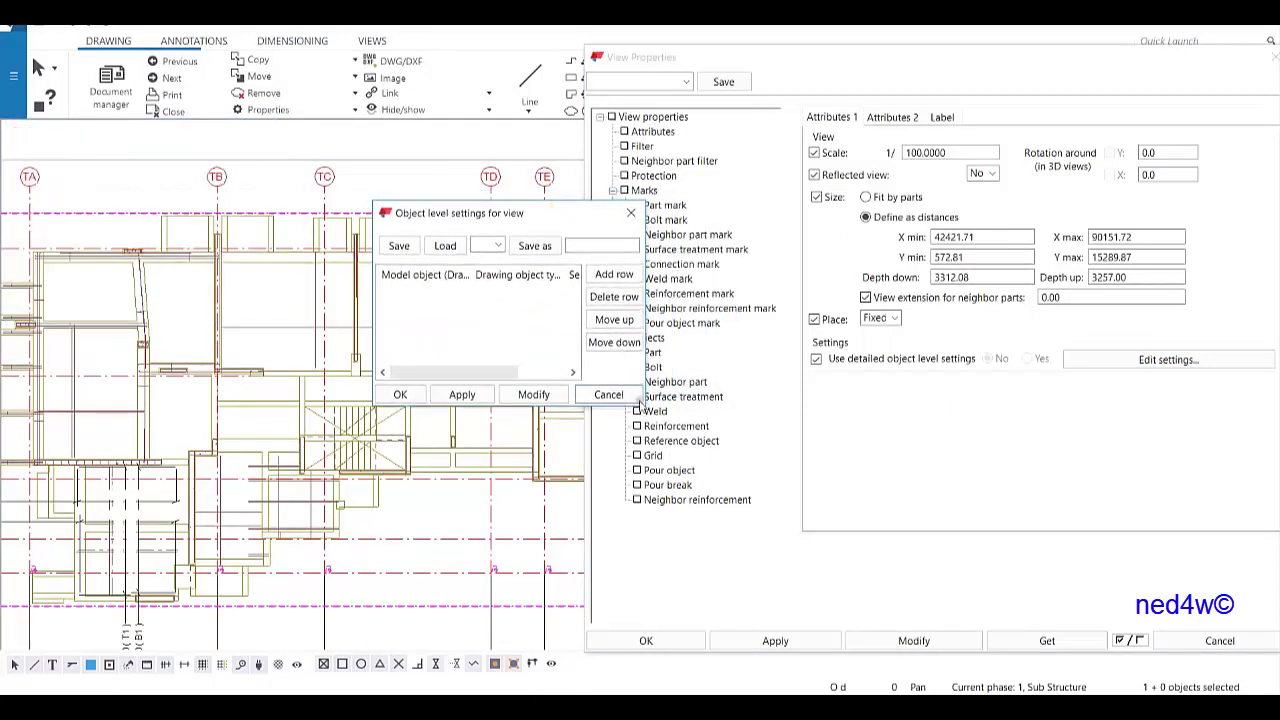
drag(645, 407, 957, 481)
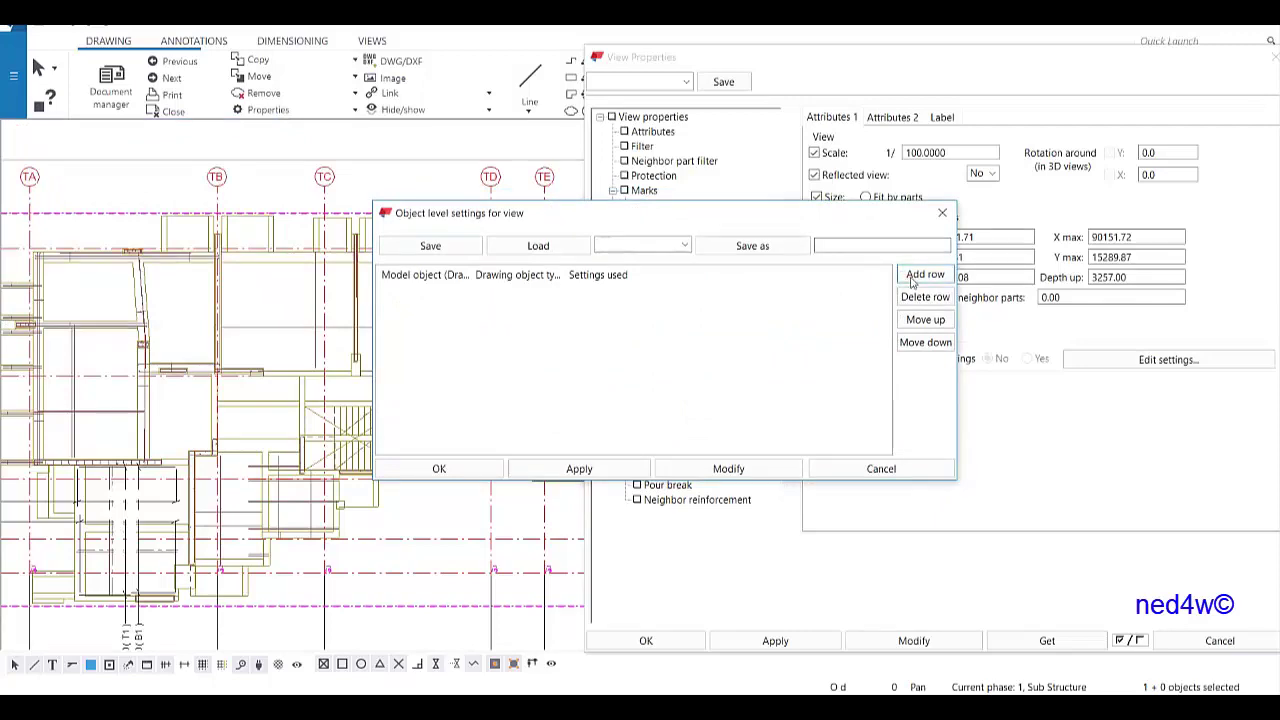
click(912, 280)
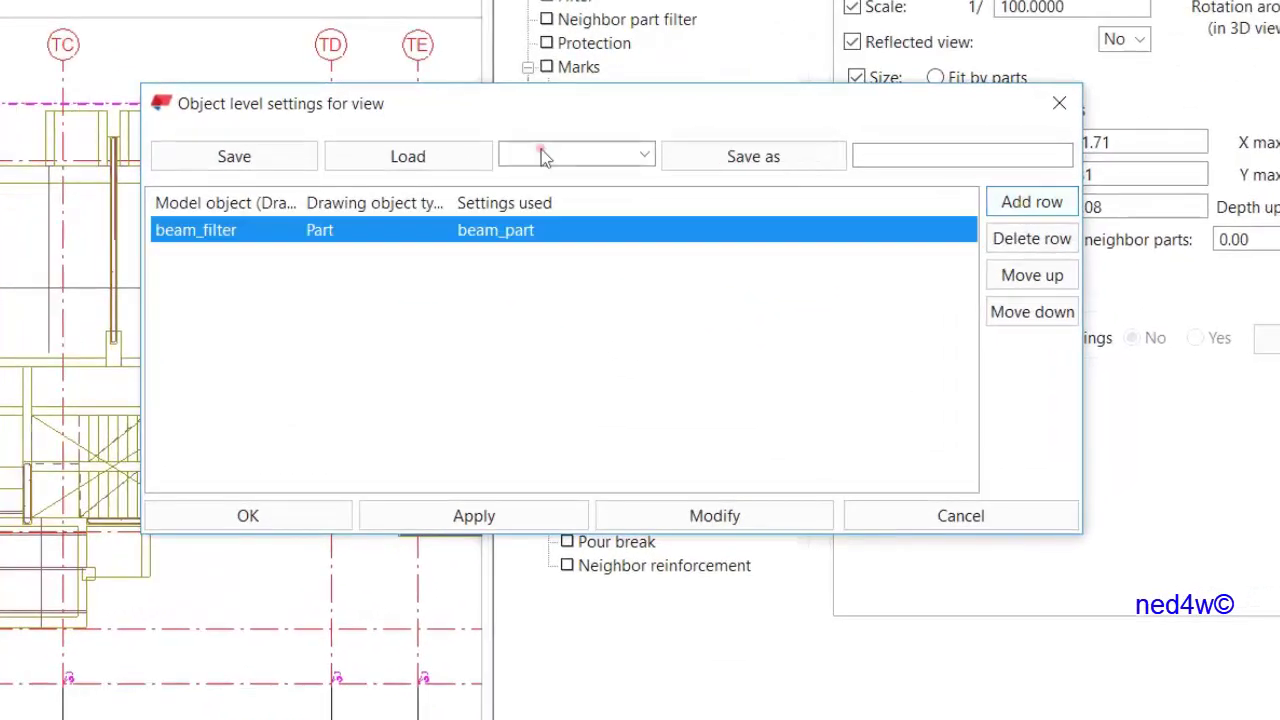
Step: Add three more rows to the object level settings list and check the fields of the first row
click(1045, 202)
click(1047, 203)
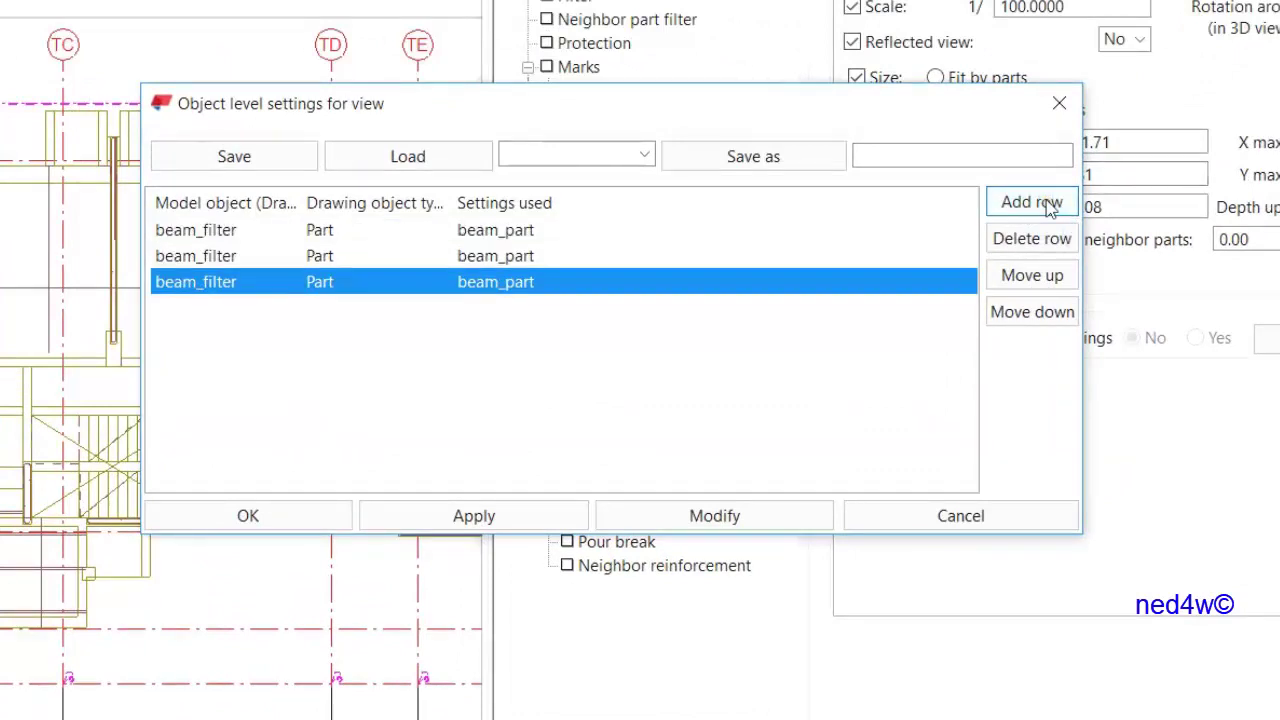
click(1047, 203)
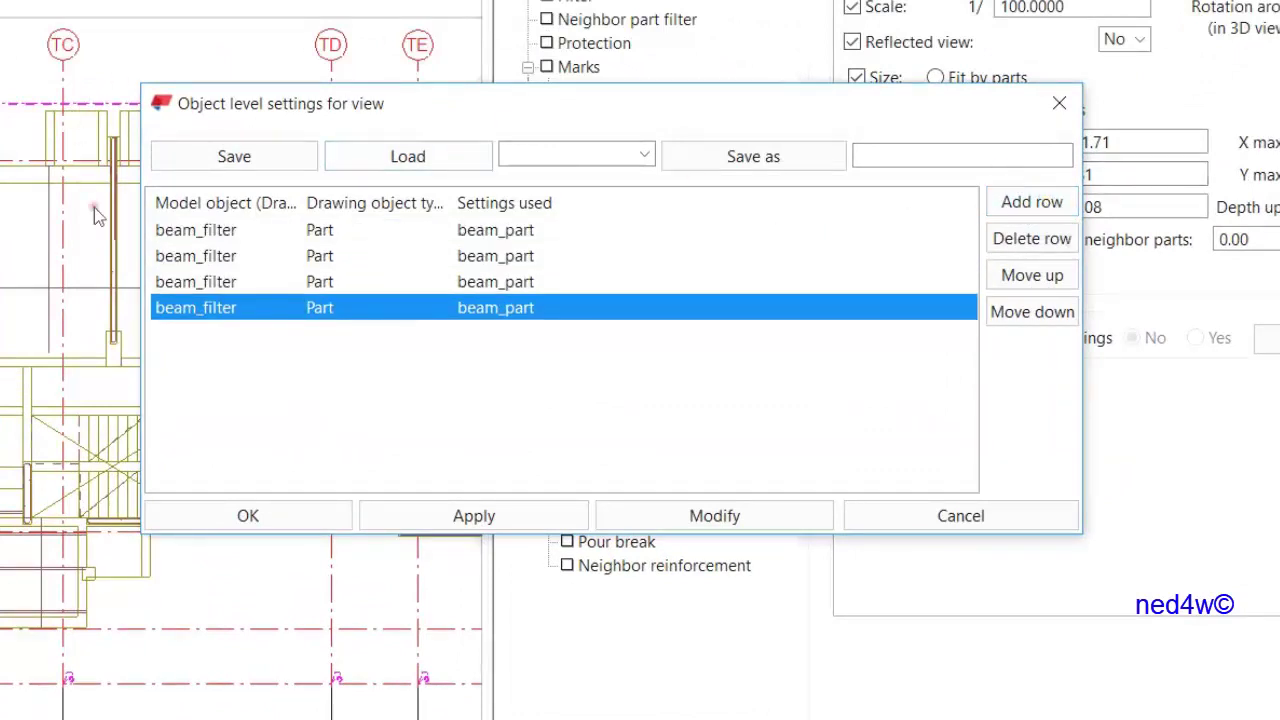
click(333, 240)
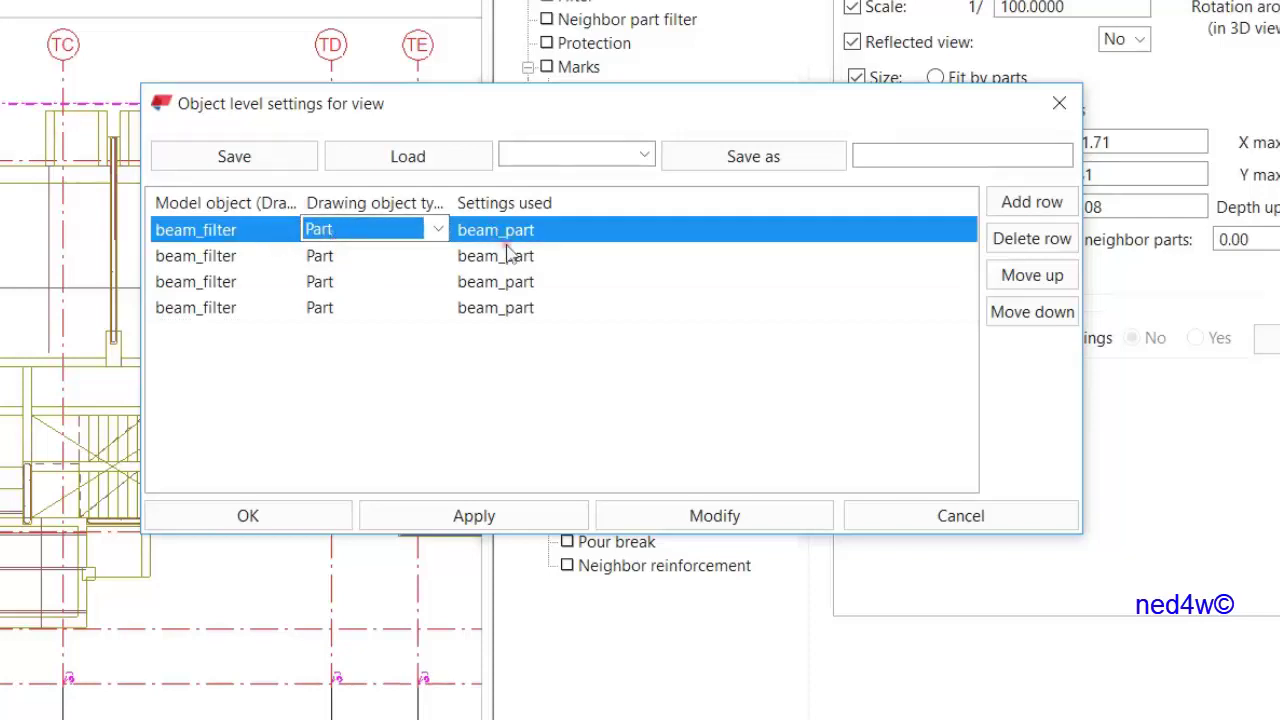
click(537, 254)
click(597, 231)
Step: Set the second row to use slab_filter with the part settings slab_part
click(265, 256)
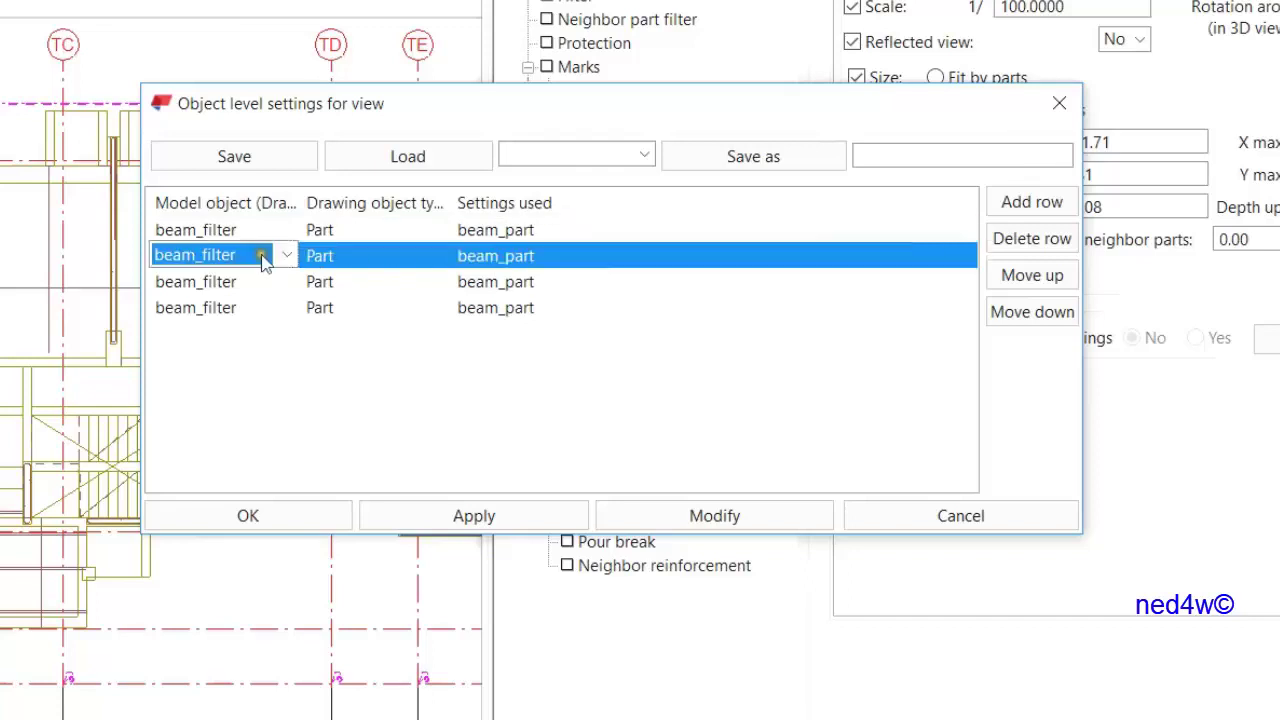
click(286, 255)
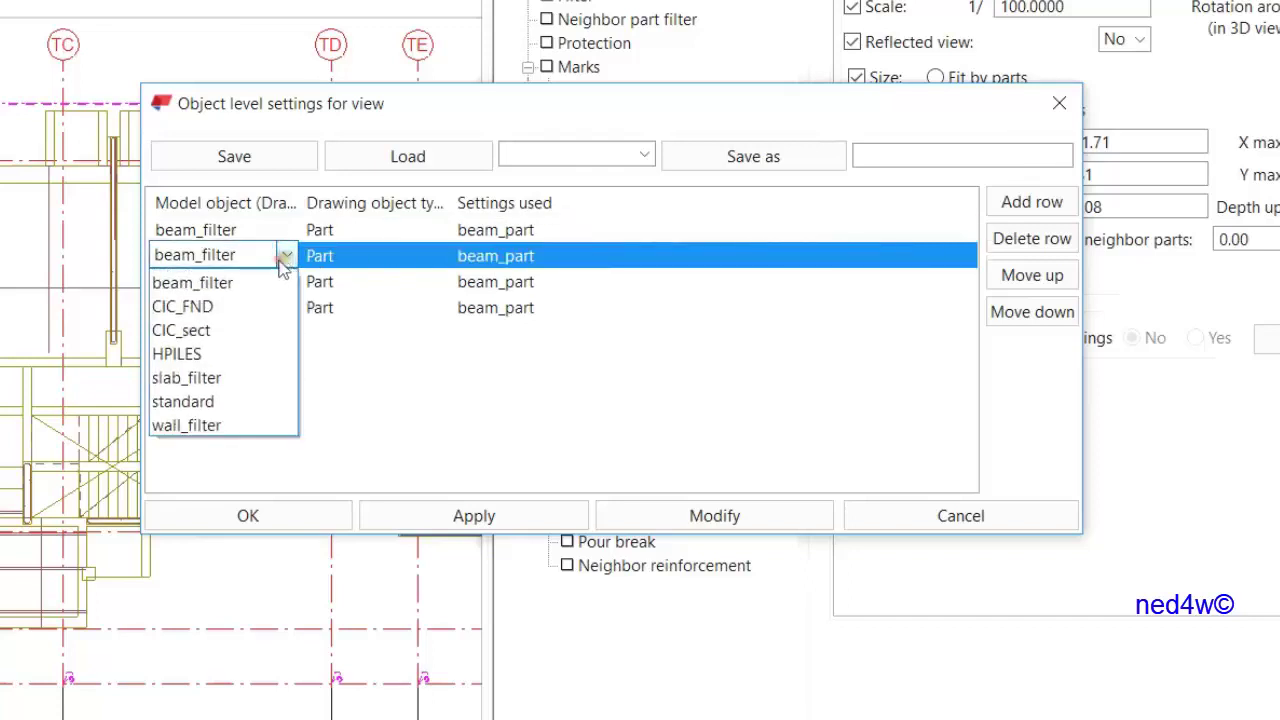
click(210, 378)
click(575, 259)
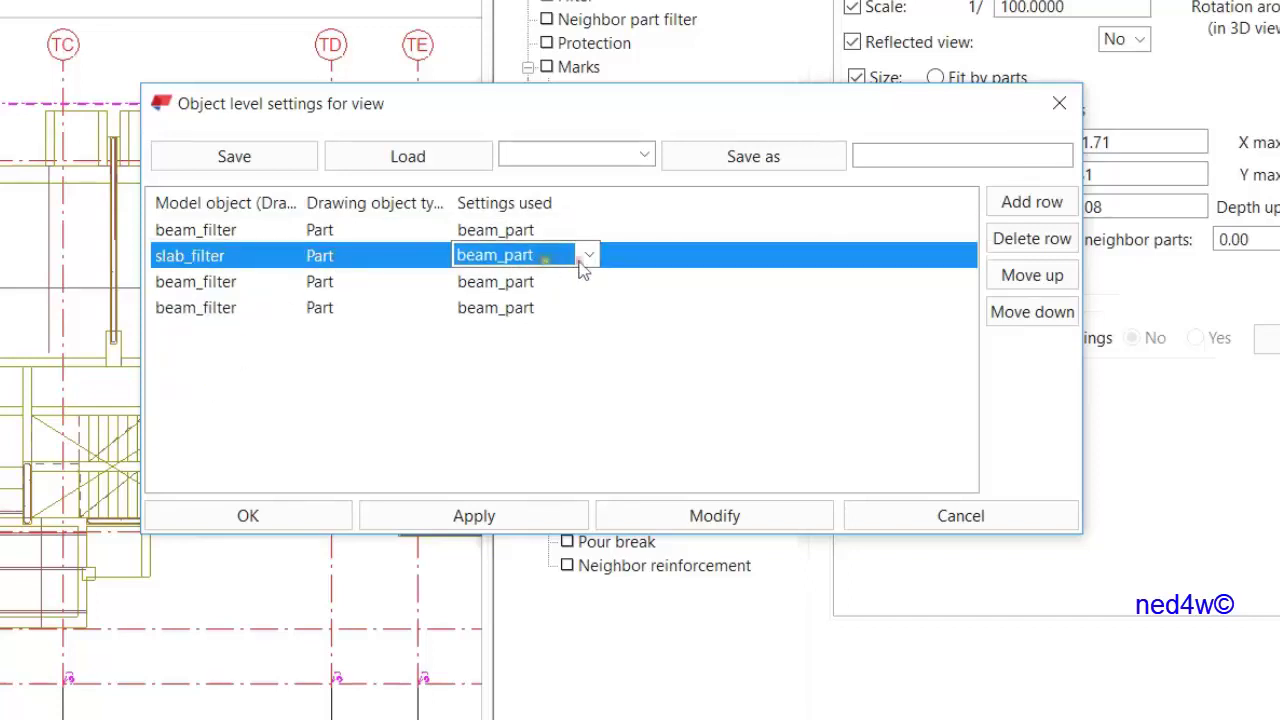
click(589, 255)
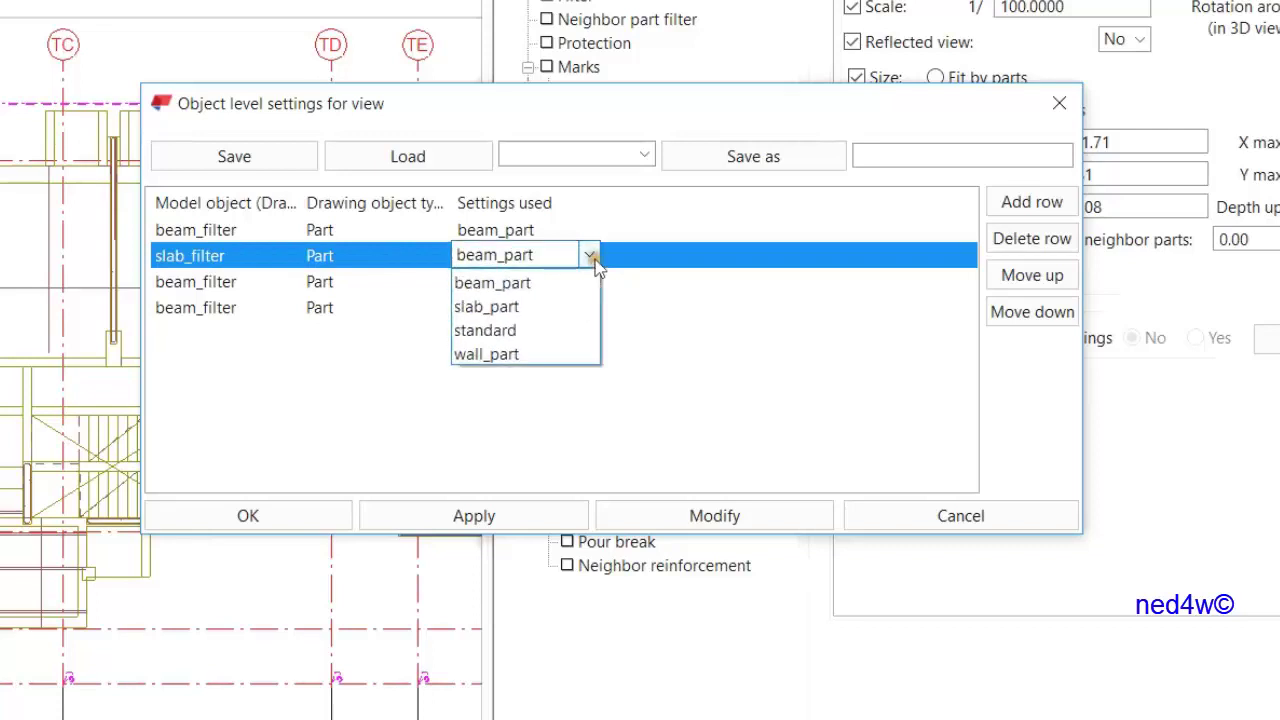
click(540, 312)
Step: Set the third row to use wall_filter with the part settings wall_part, widening the list columns for readability
click(265, 283)
click(287, 282)
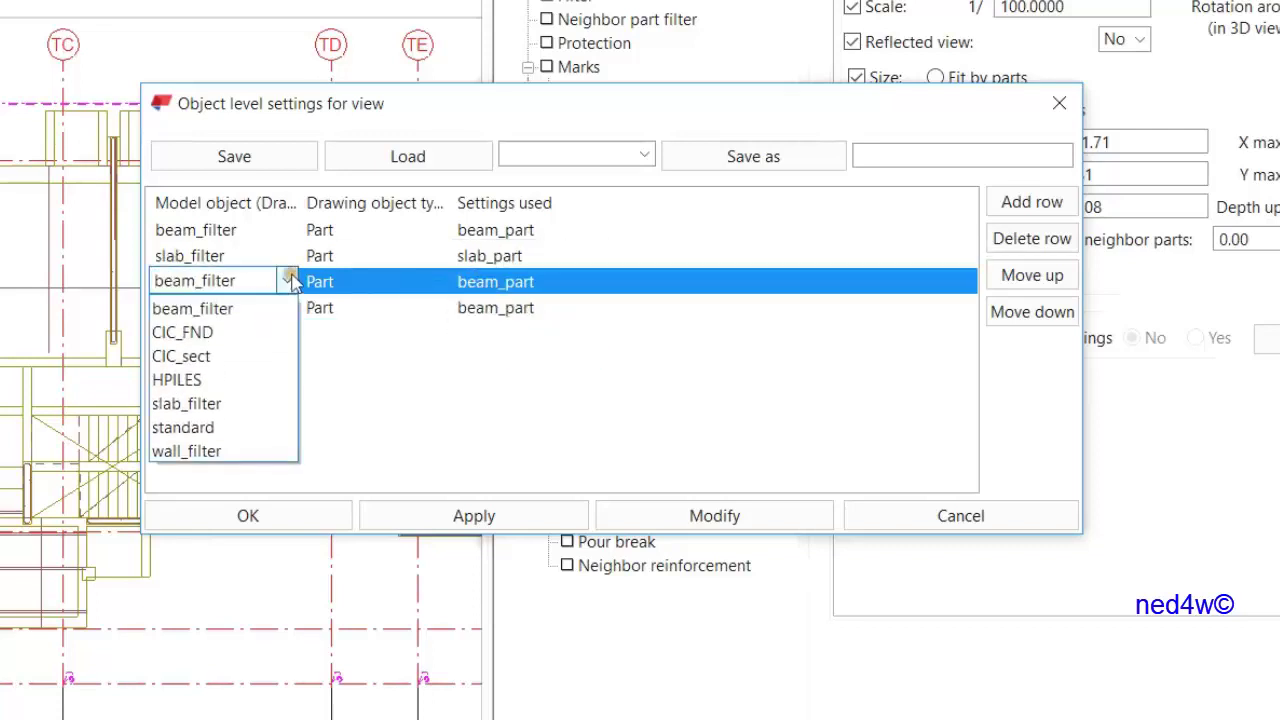
click(230, 450)
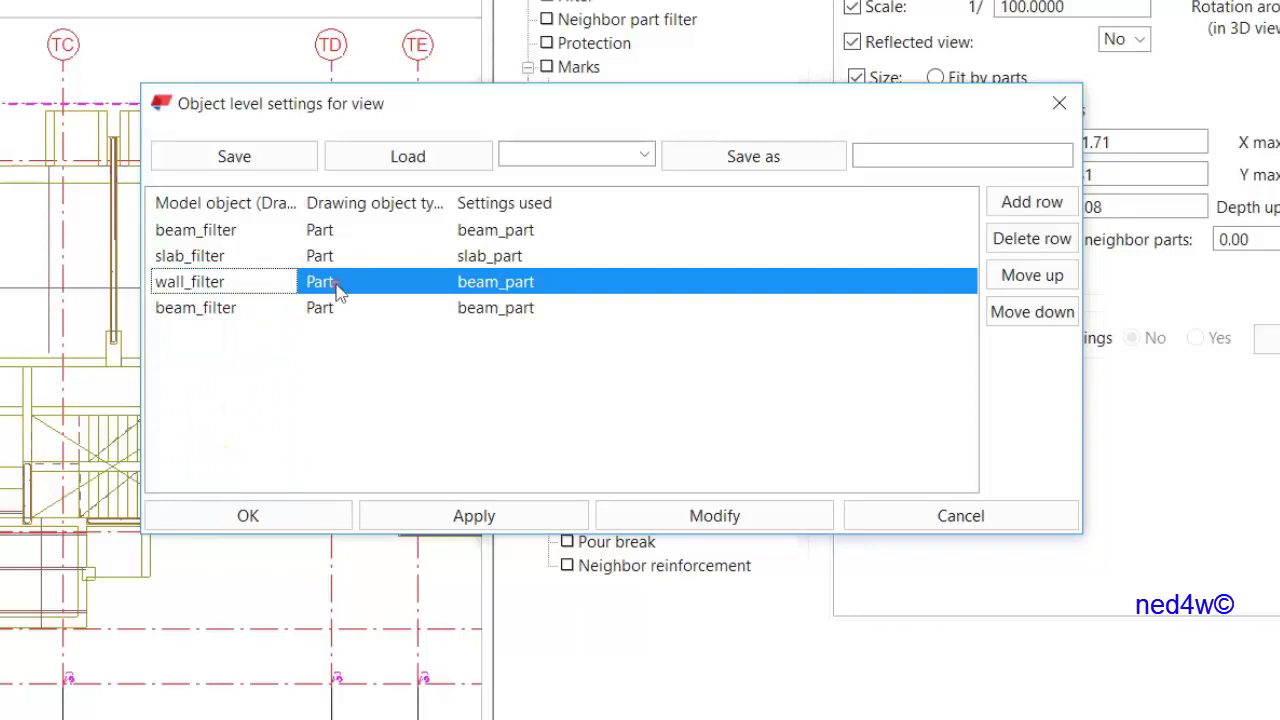
drag(450, 203, 545, 204)
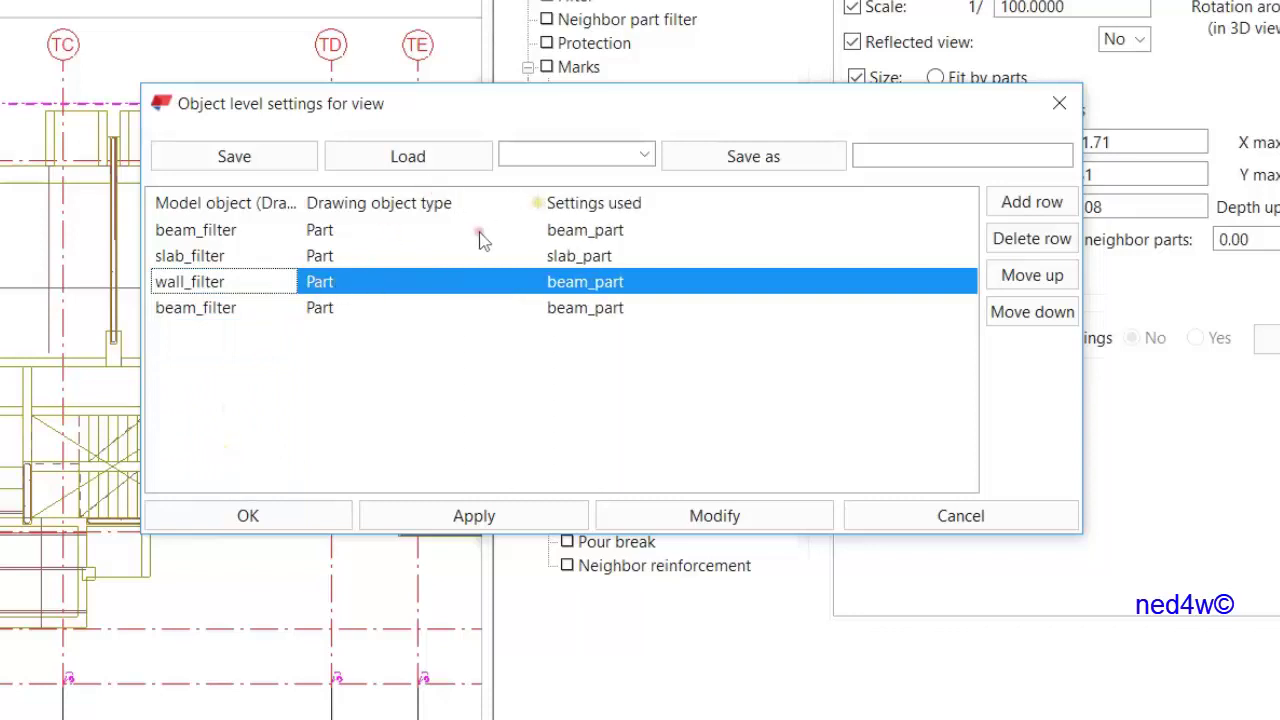
drag(292, 191, 342, 193)
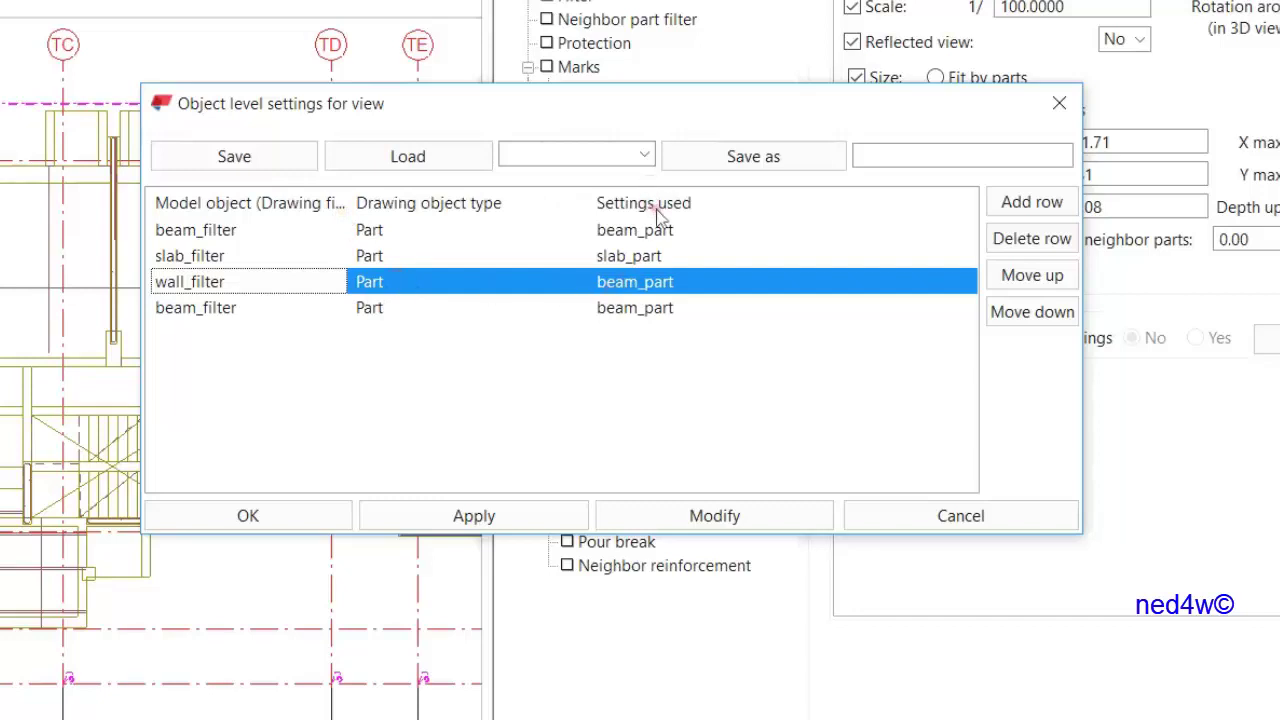
click(692, 289)
click(709, 291)
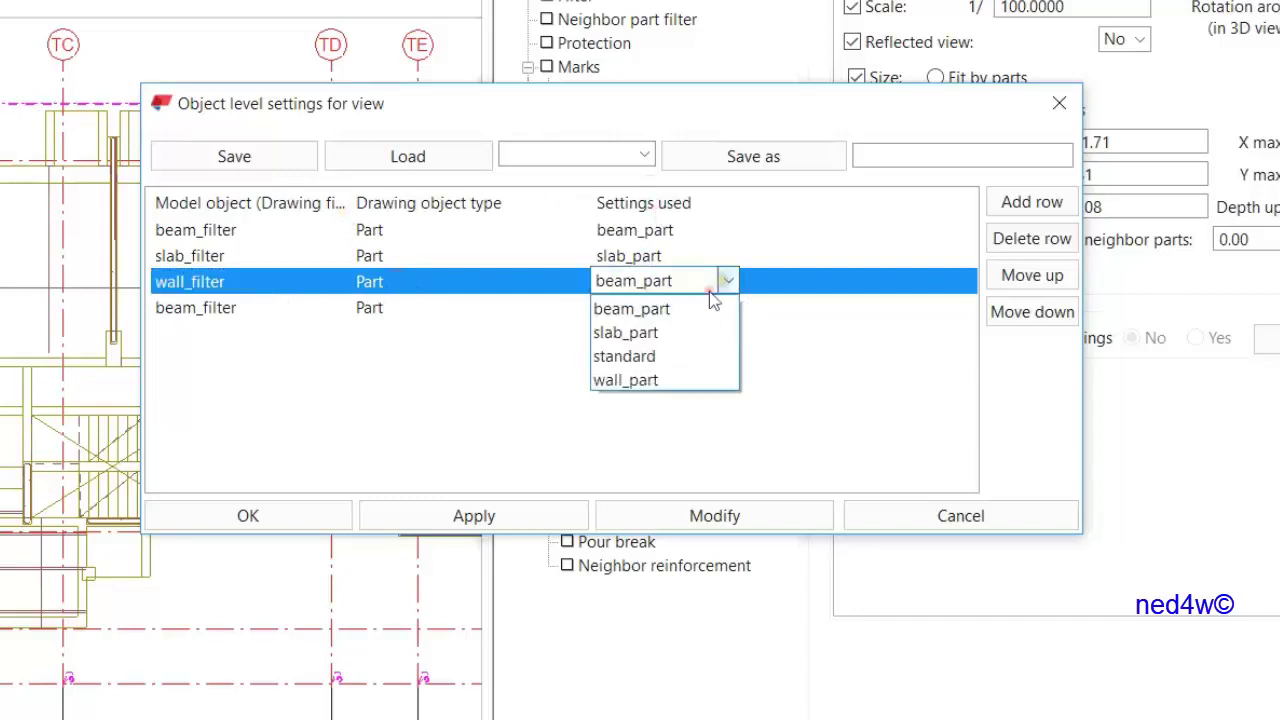
click(648, 384)
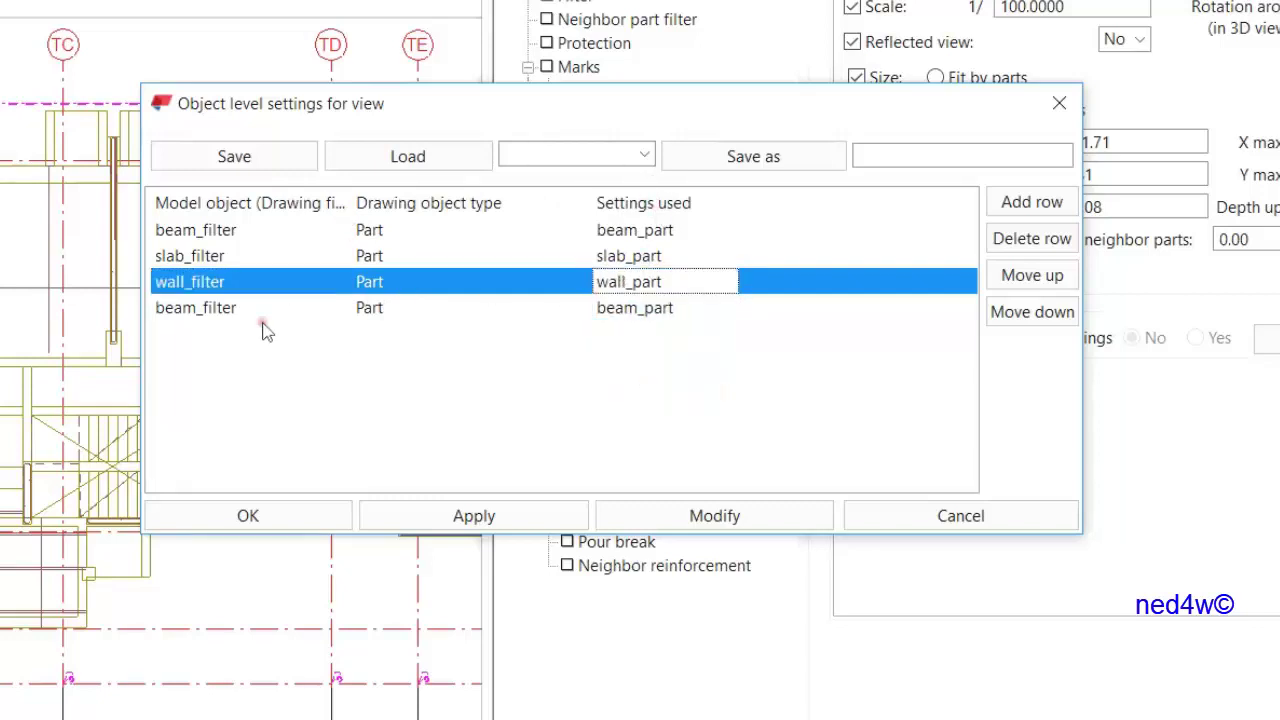
Step: Set the fourth row to wall_filter with the drawing object type Part mark and the settings wall_partmark
click(235, 308)
click(306, 307)
click(334, 310)
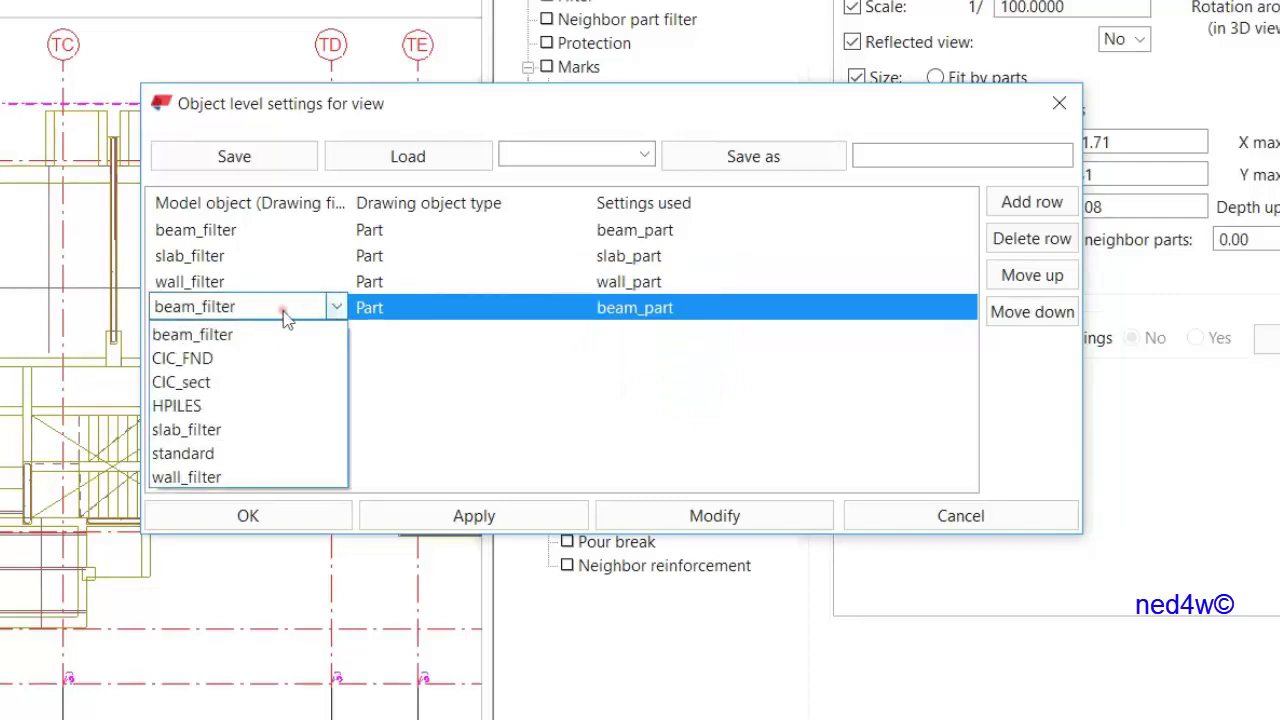
click(224, 477)
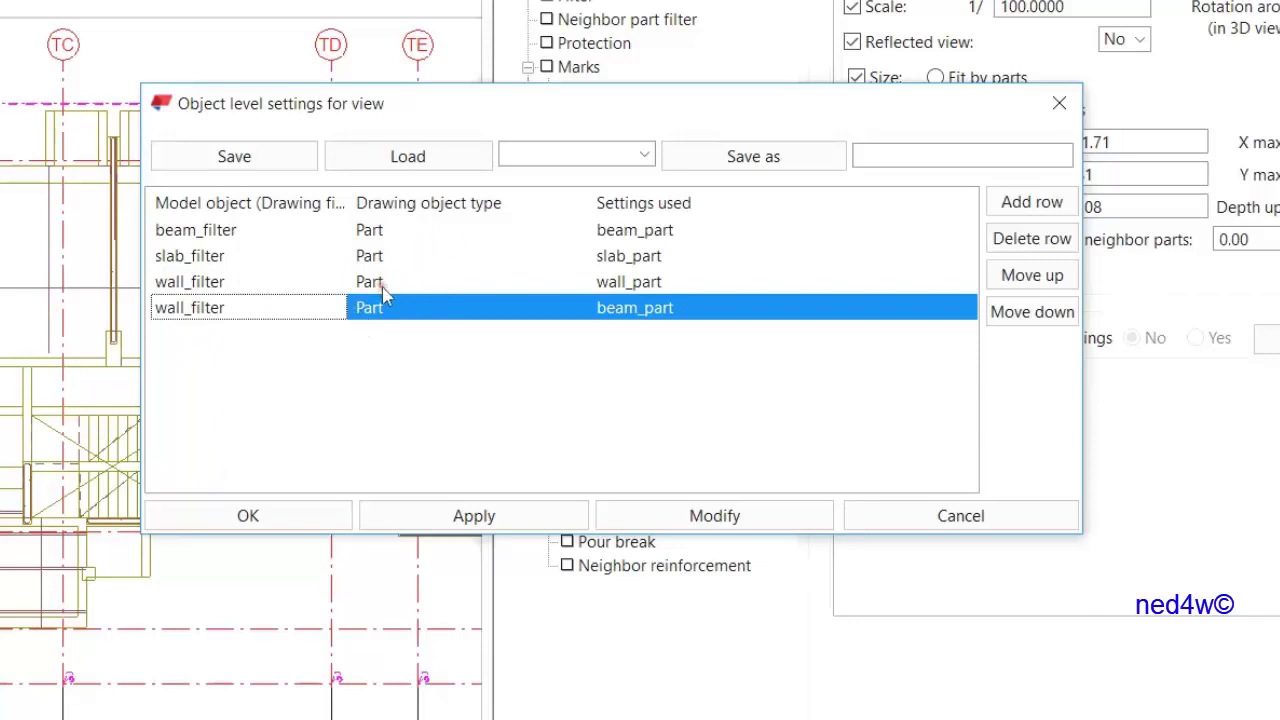
click(440, 310)
click(573, 306)
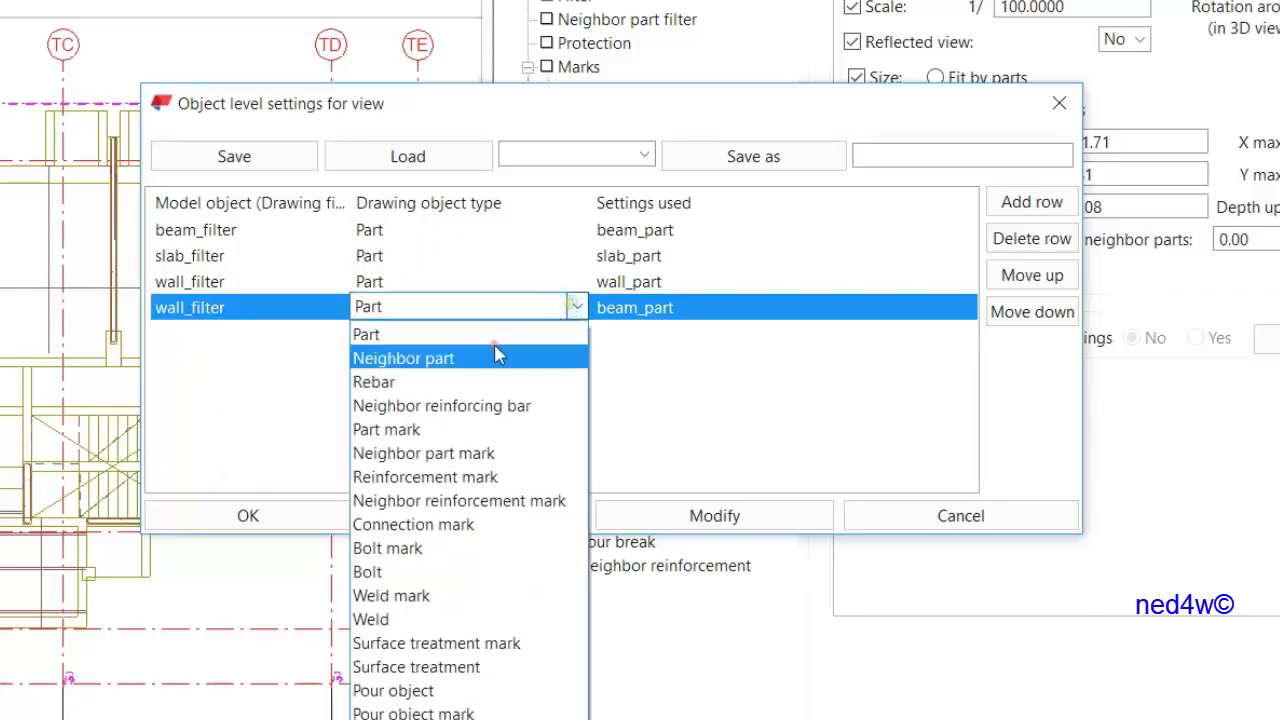
click(410, 430)
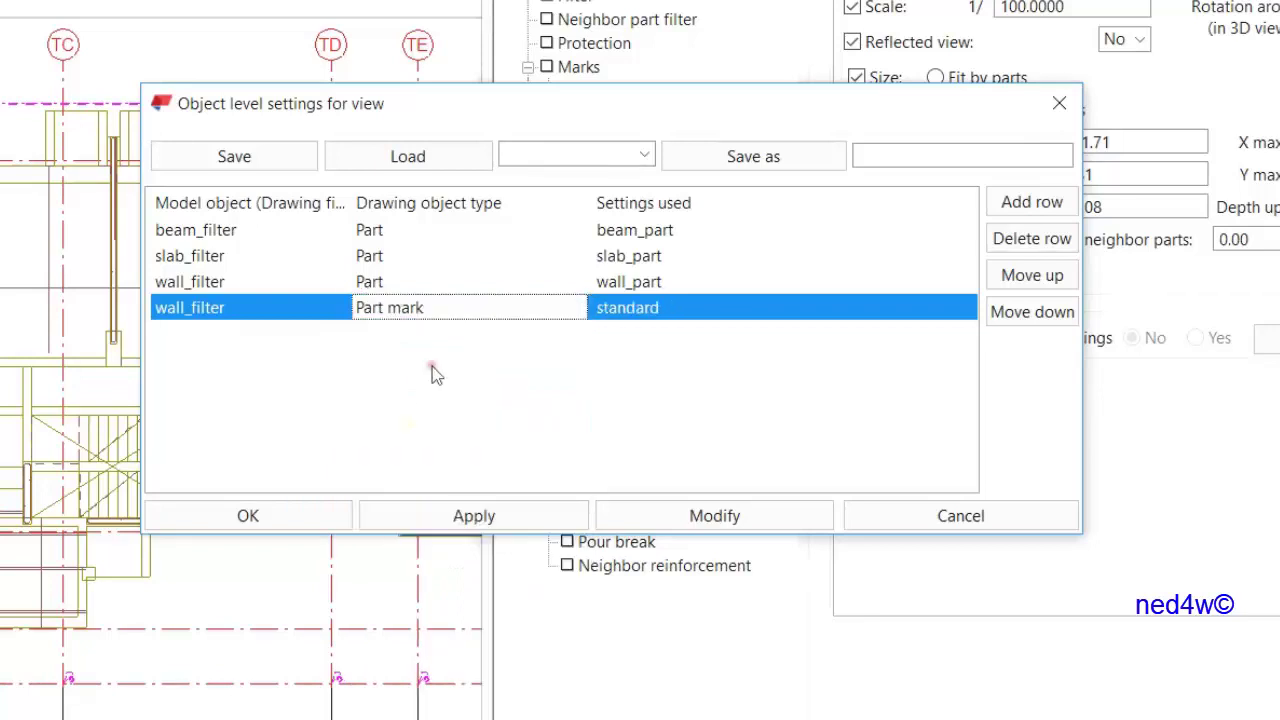
click(574, 307)
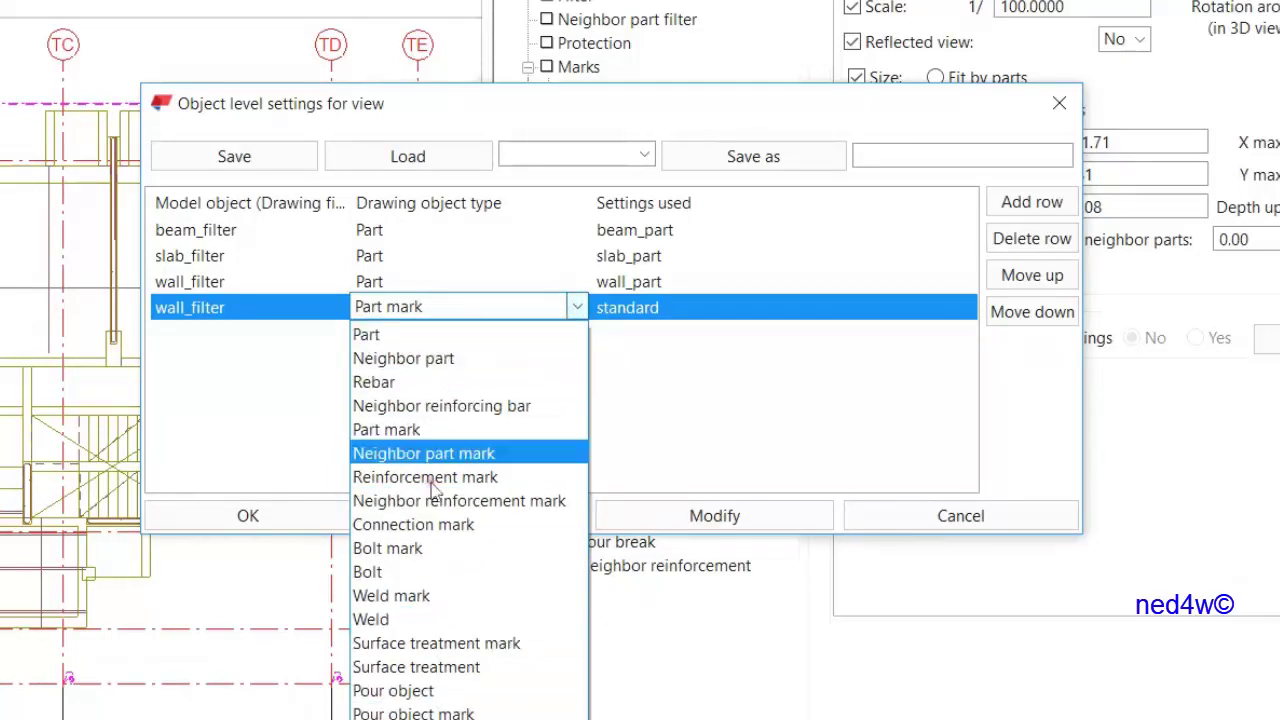
click(578, 307)
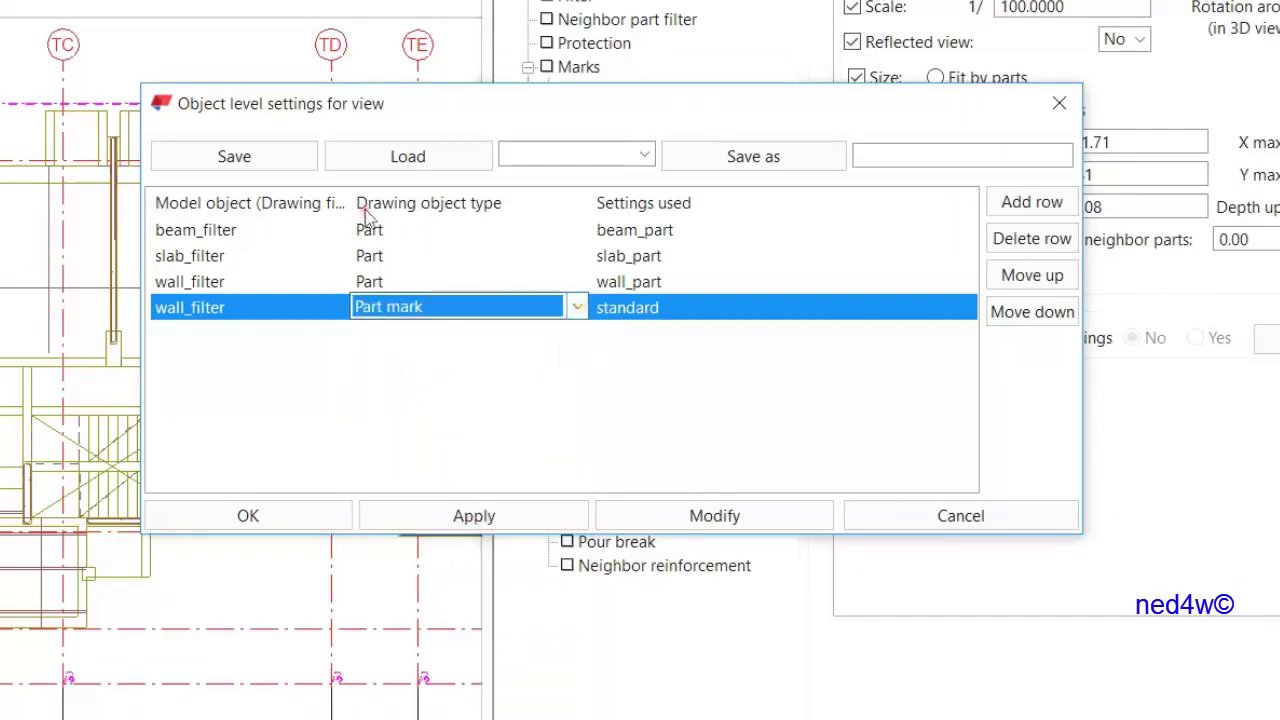
click(647, 312)
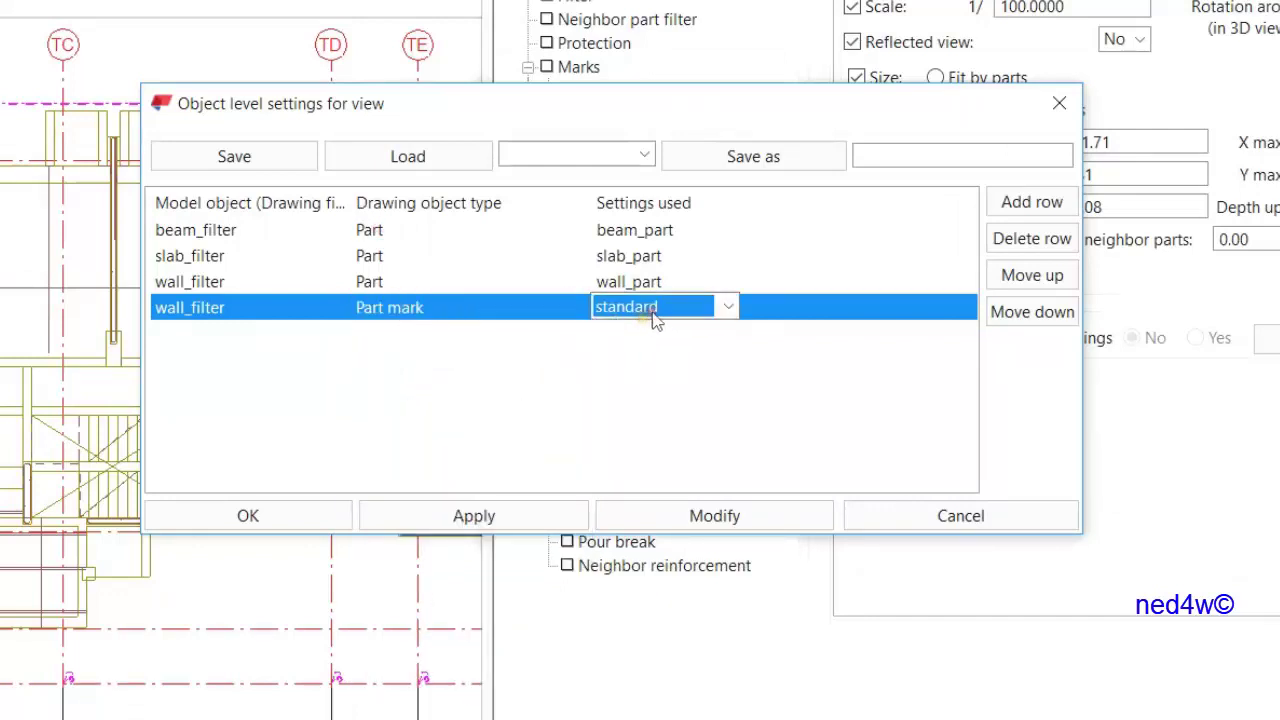
click(718, 308)
click(675, 358)
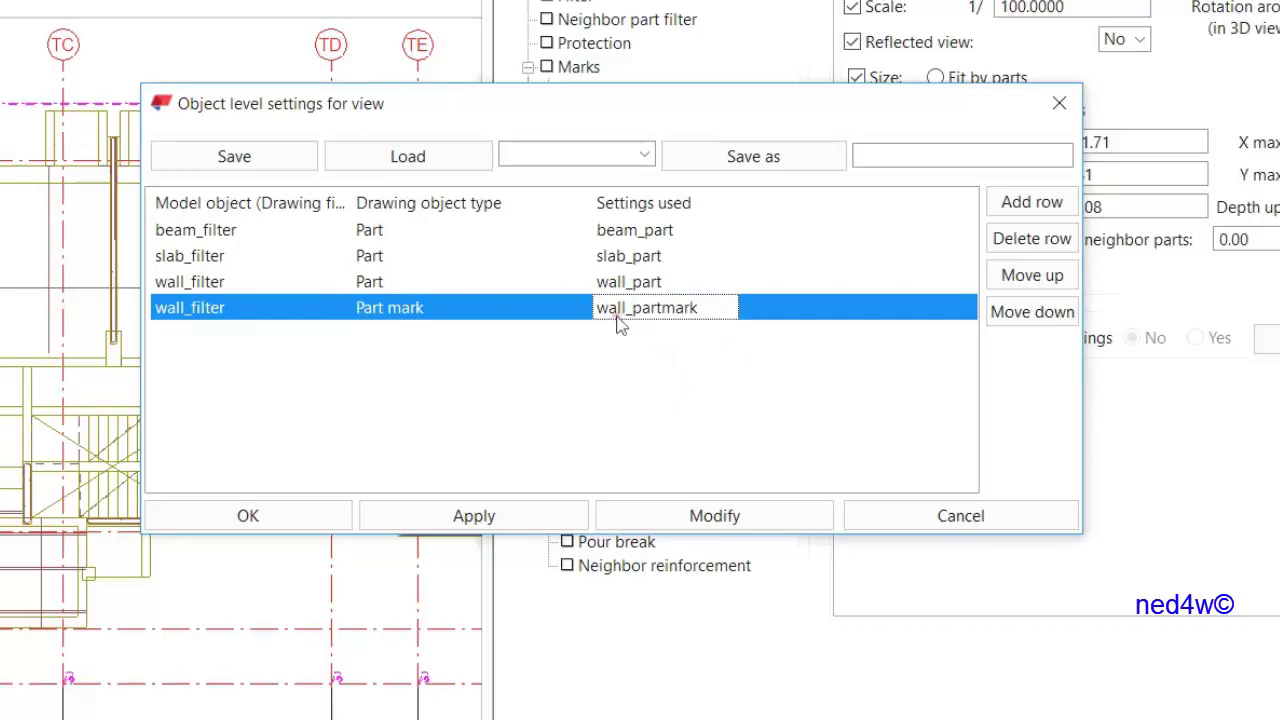
Step: Save the object level settings as ols and close their dialog with the settings accepted
click(900, 158)
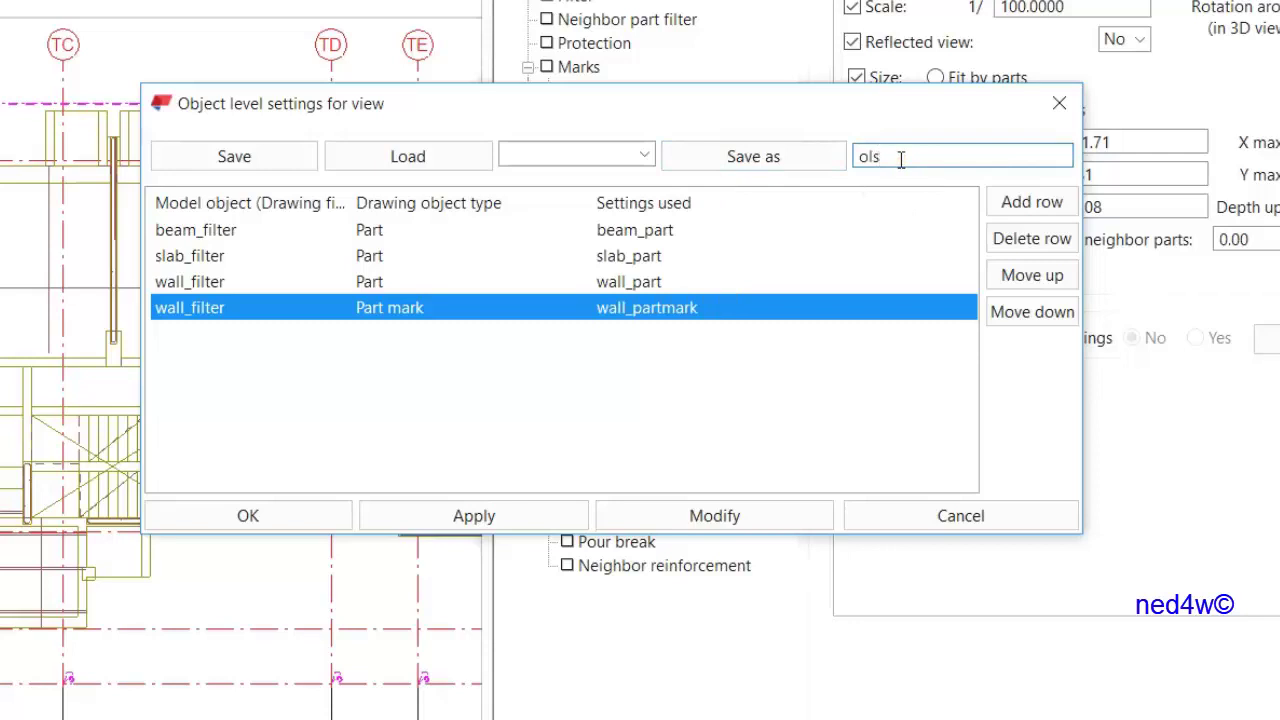
click(788, 160)
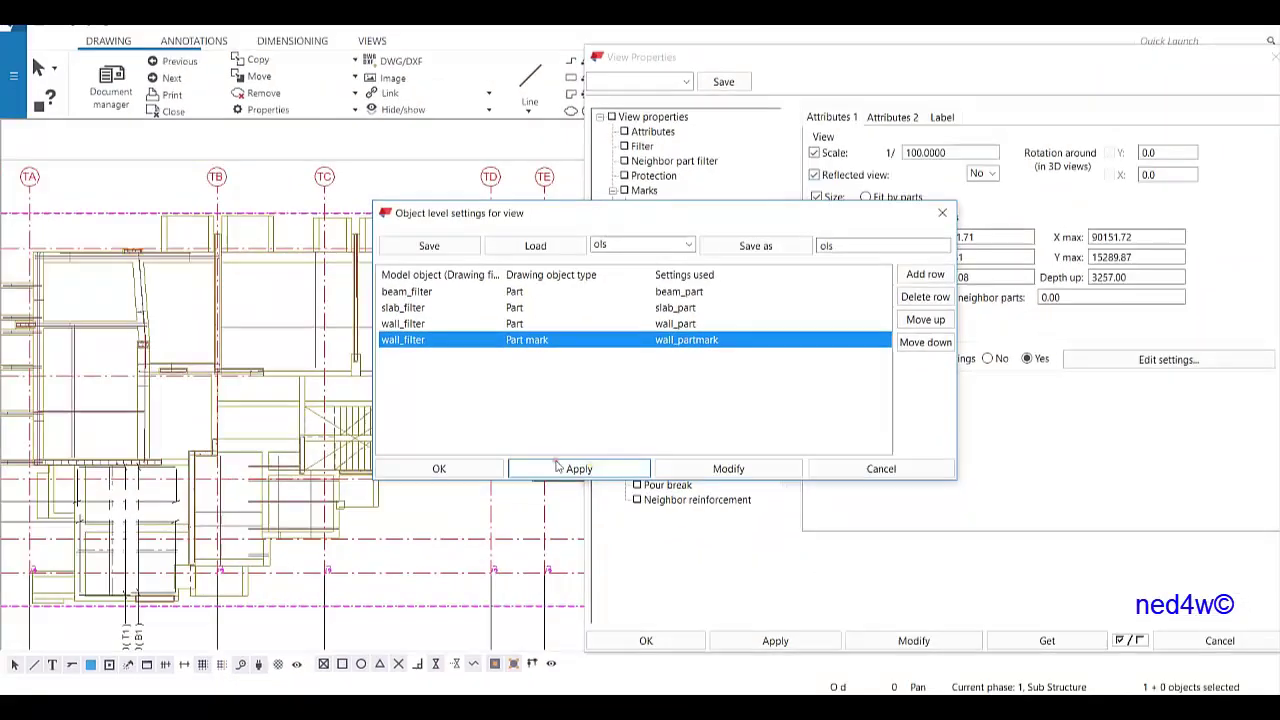
click(439, 468)
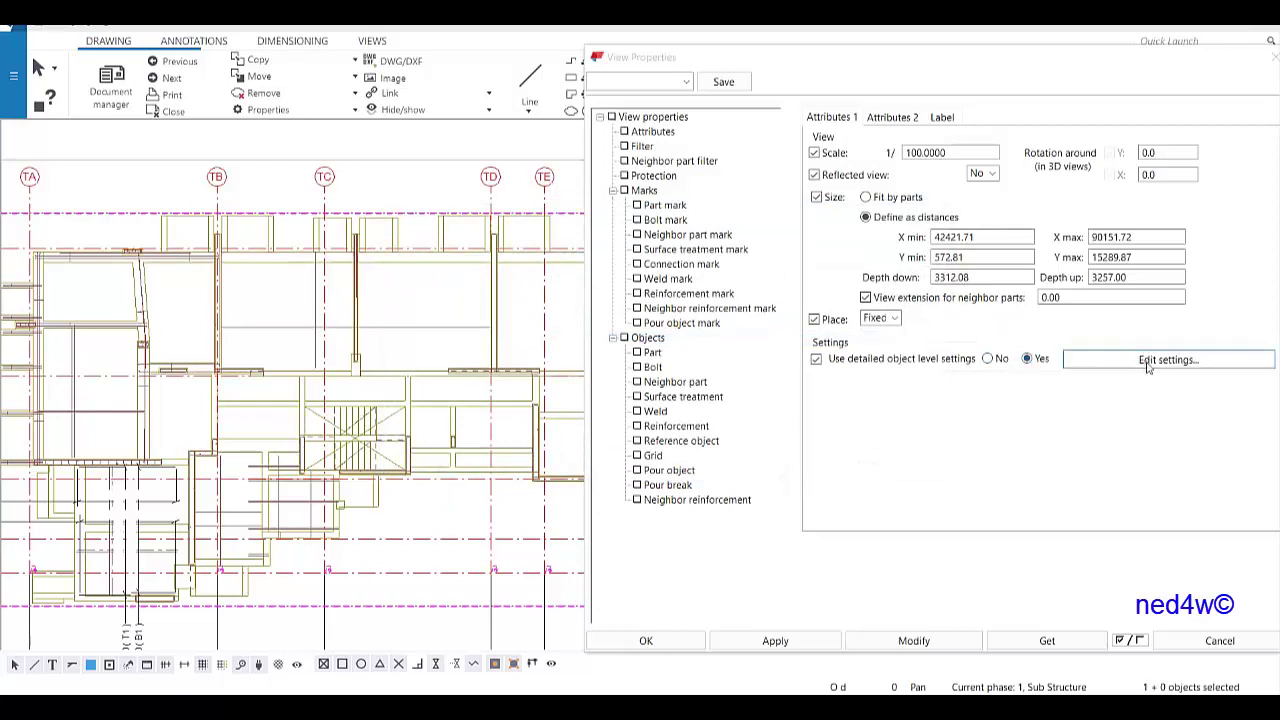
Step: Modify the S/F plan view so that it uses the detailed object level settings
scroll(581, 451, down, 3)
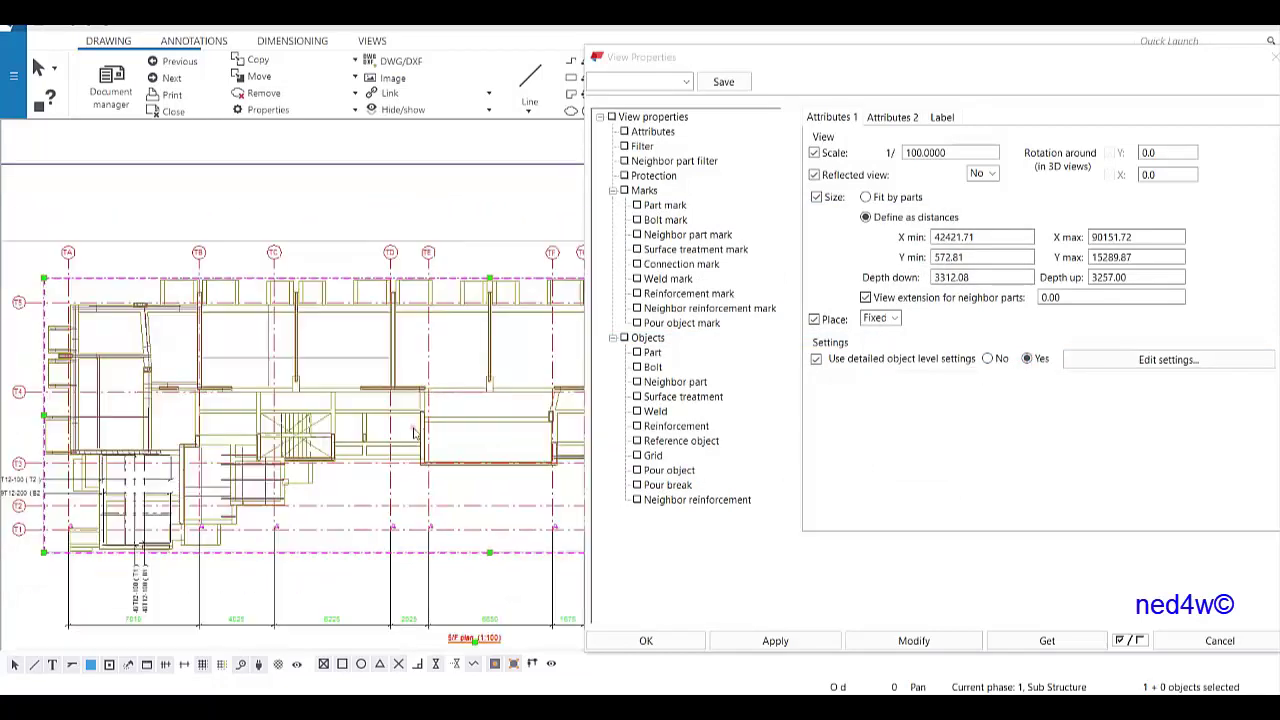
click(700, 566)
click(912, 640)
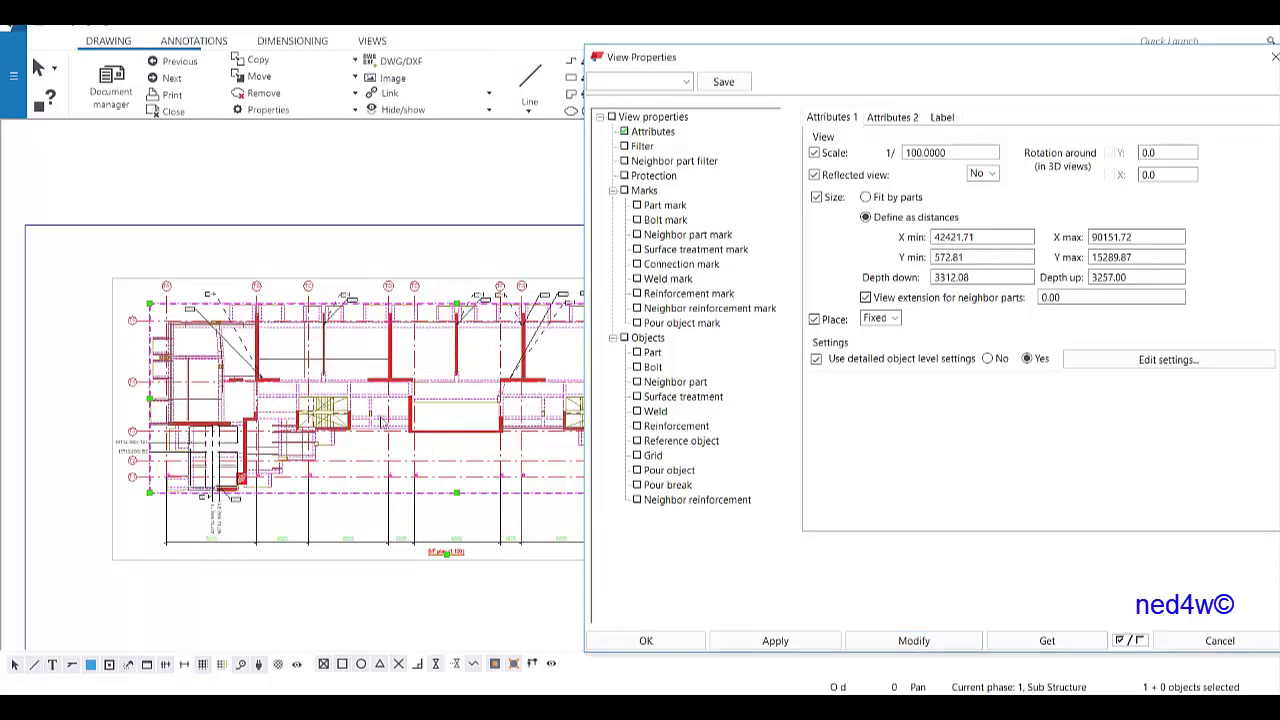
Step: Examine the line types and colors of the beams and slab edges and the wall hatching in the modified plan
scroll(381, 422, up, 10)
scroll(399, 437, up, 2)
scroll(336, 422, down, 3)
click(360, 417)
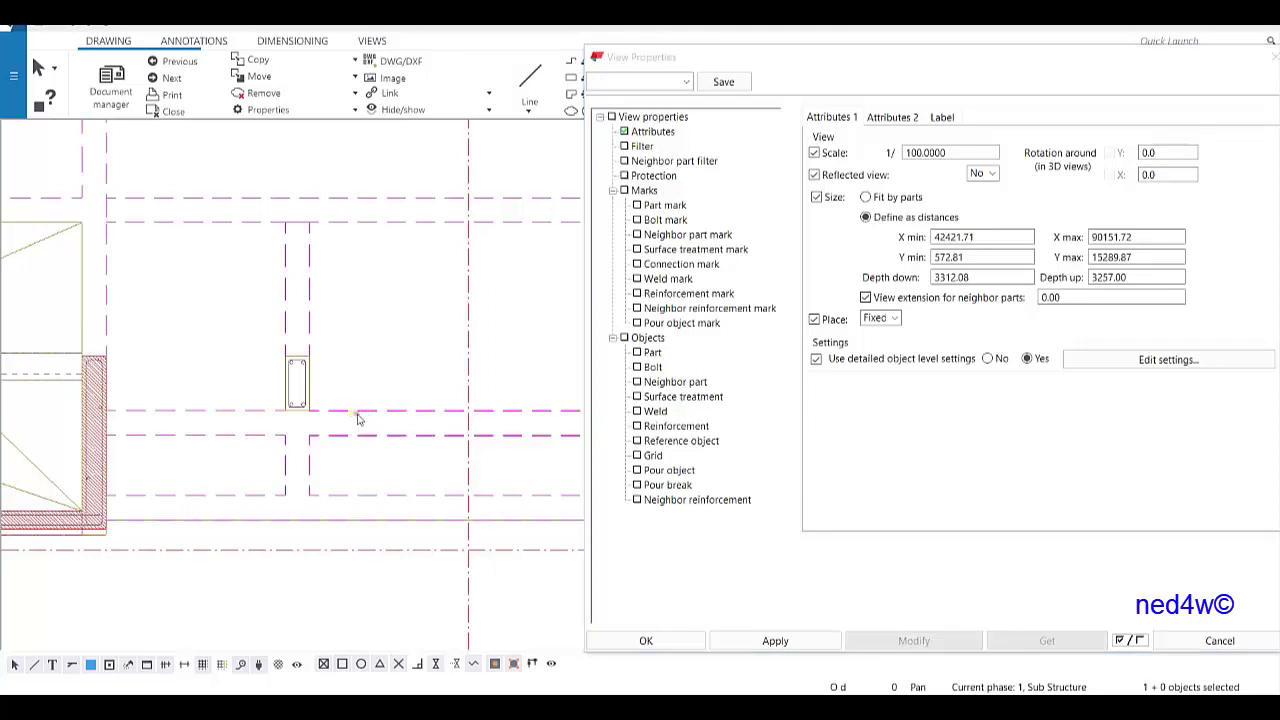
scroll(380, 440, down, 3)
scroll(345, 500, up, 6)
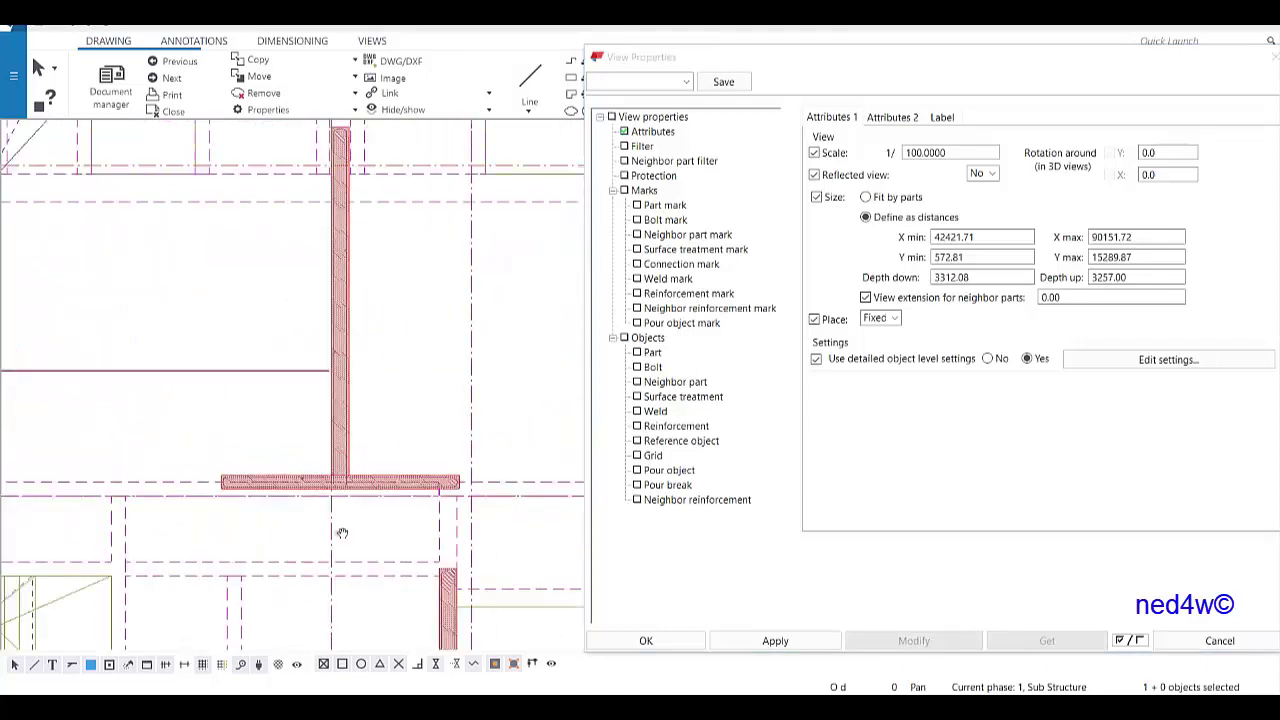
scroll(338, 422, up, 1)
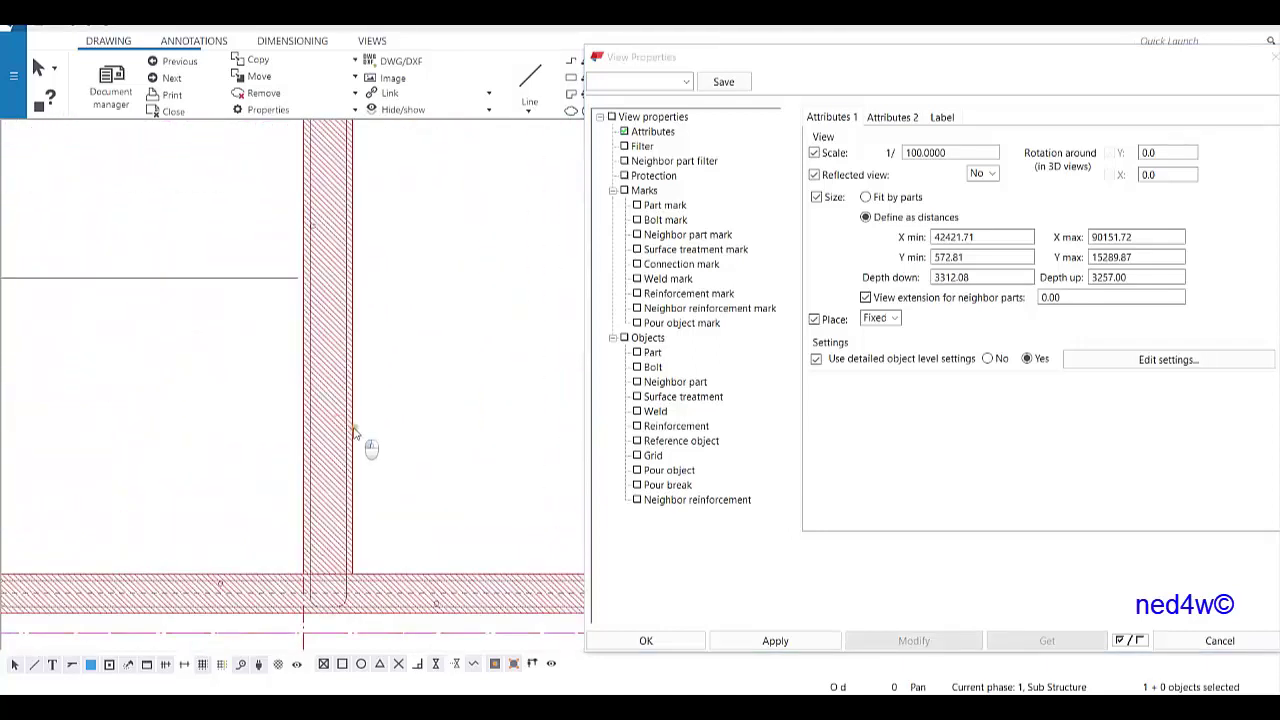
scroll(354, 432, down, 5)
scroll(375, 492, down, 3)
scroll(355, 328, up, 7)
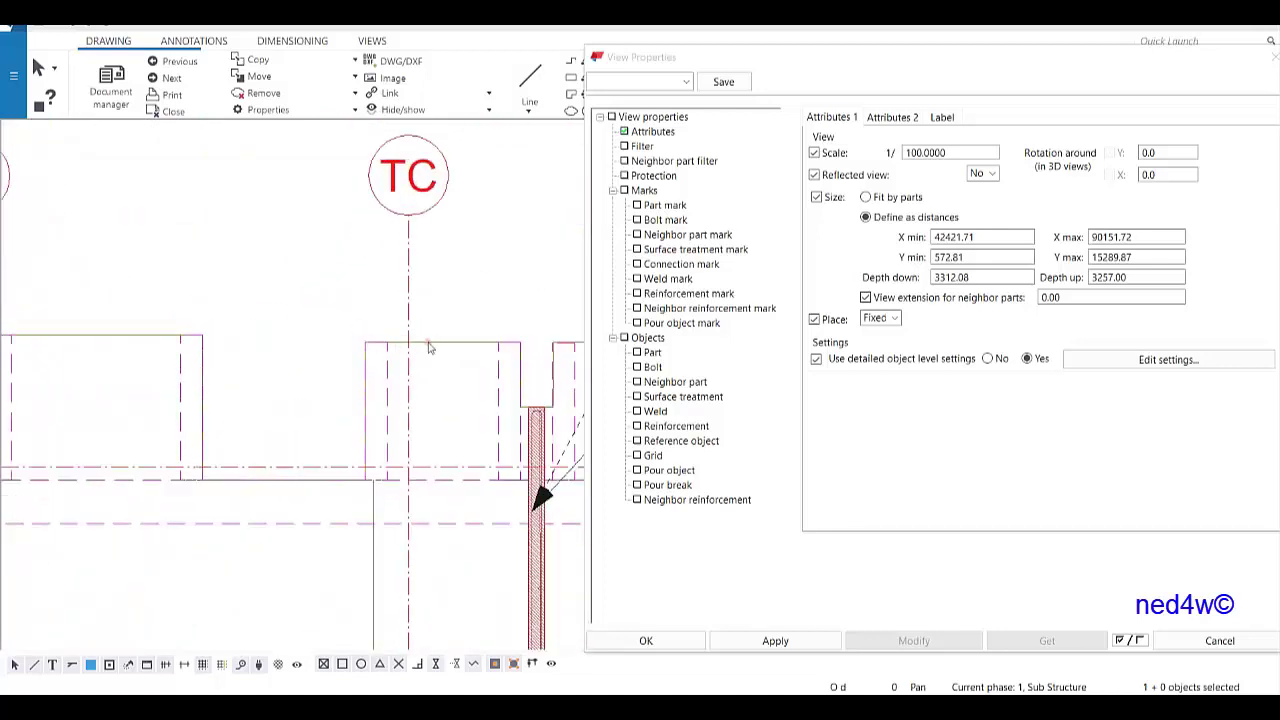
Step: Examine the wall part marks near gridlines TA to TC and review the overall S/F plan
scroll(447, 364, down, 4)
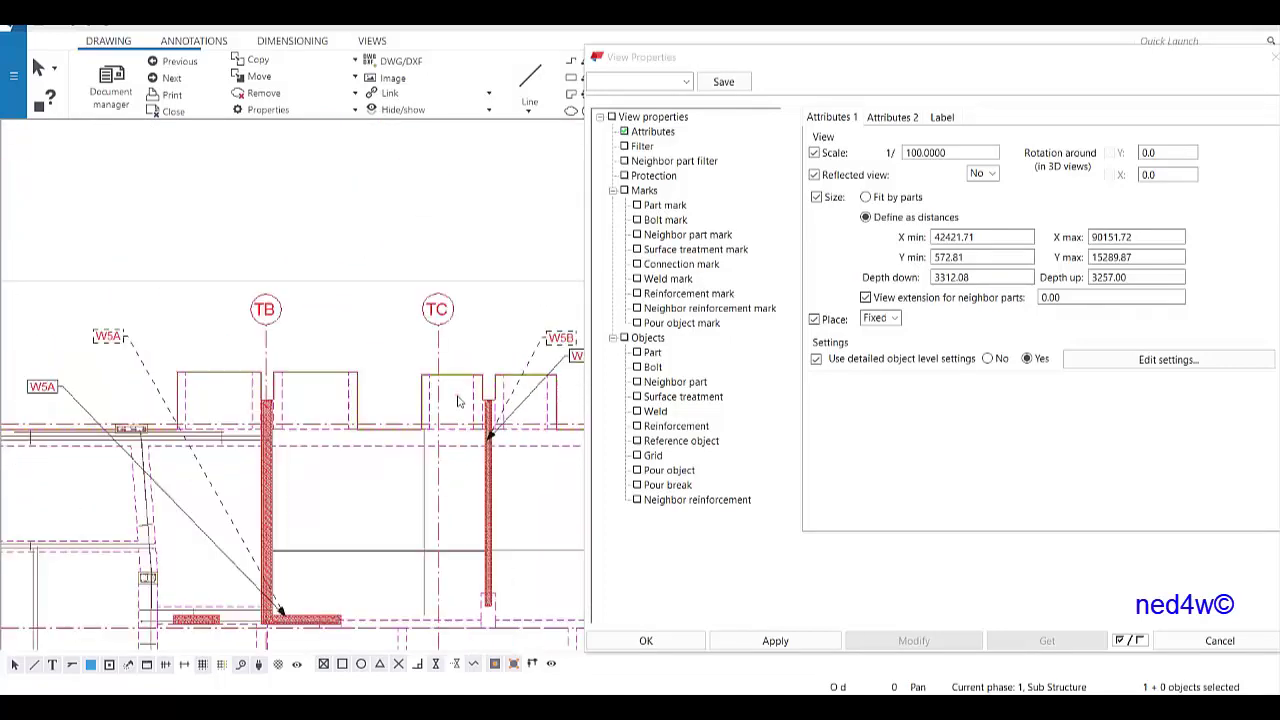
scroll(218, 412, up, 5)
scroll(218, 412, down, 3)
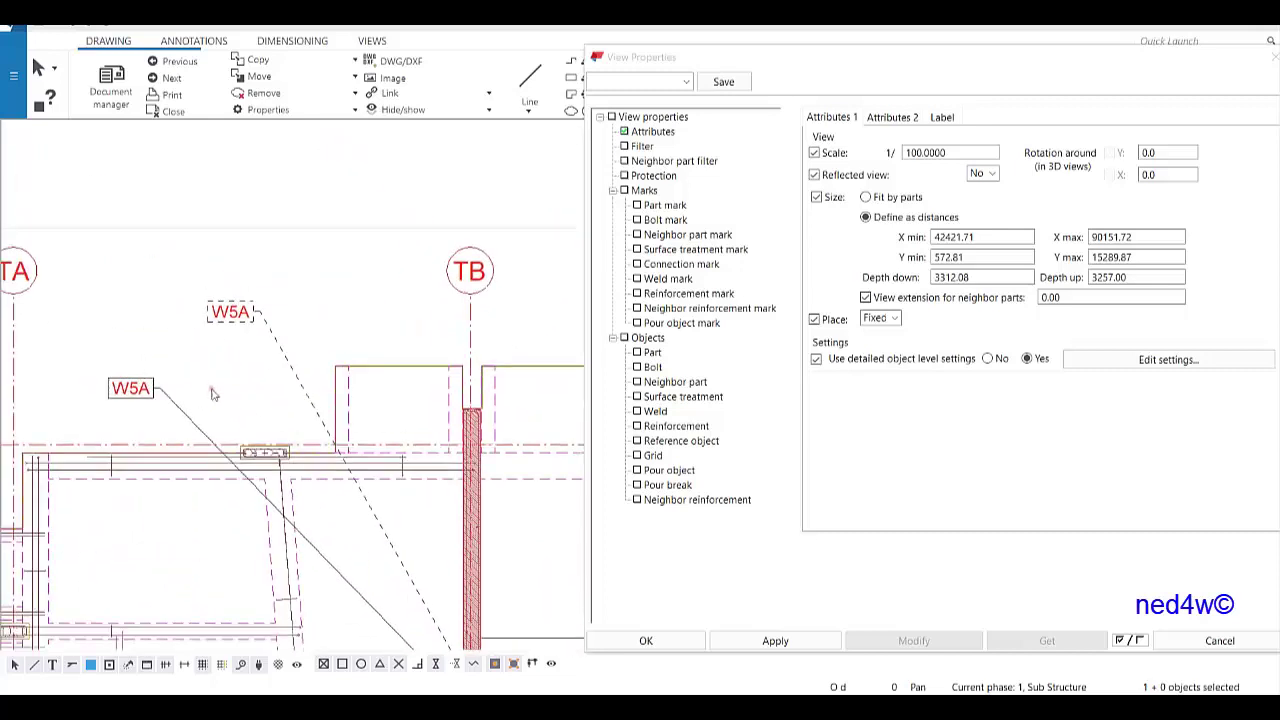
scroll(125, 415, up, 3)
scroll(125, 418, down, 3)
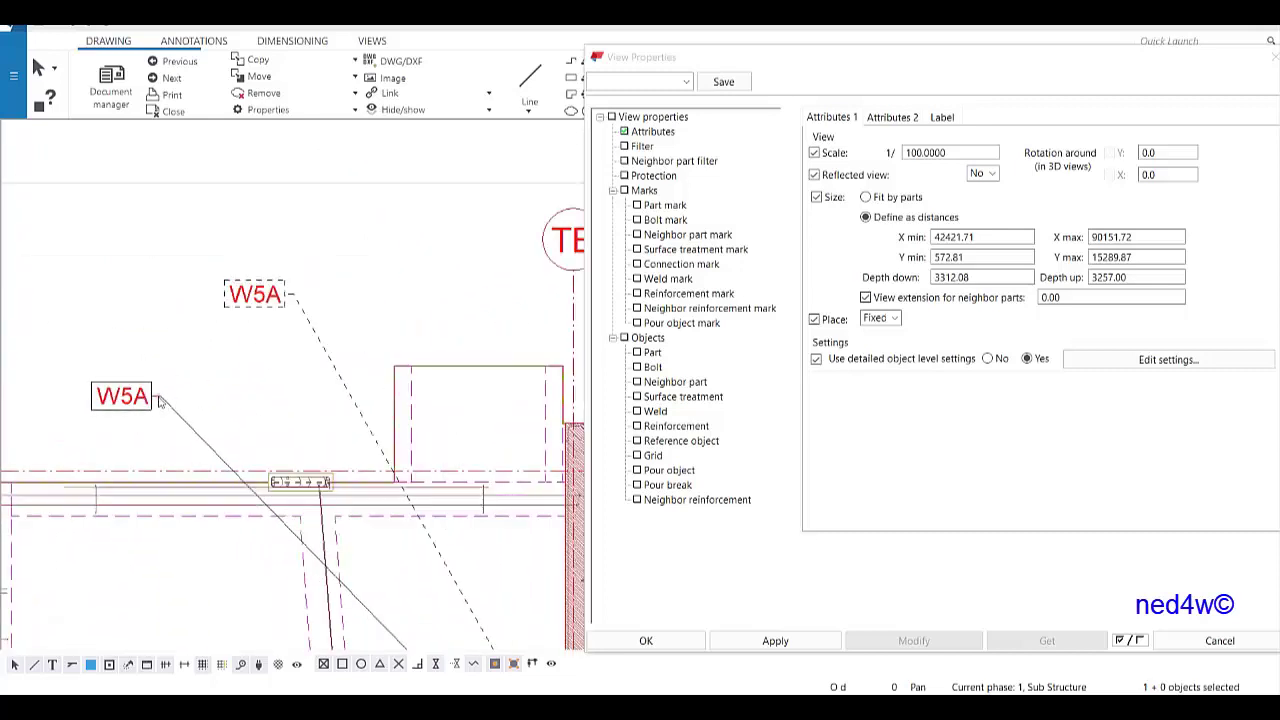
scroll(298, 395, down, 2)
scroll(298, 395, down, 4)
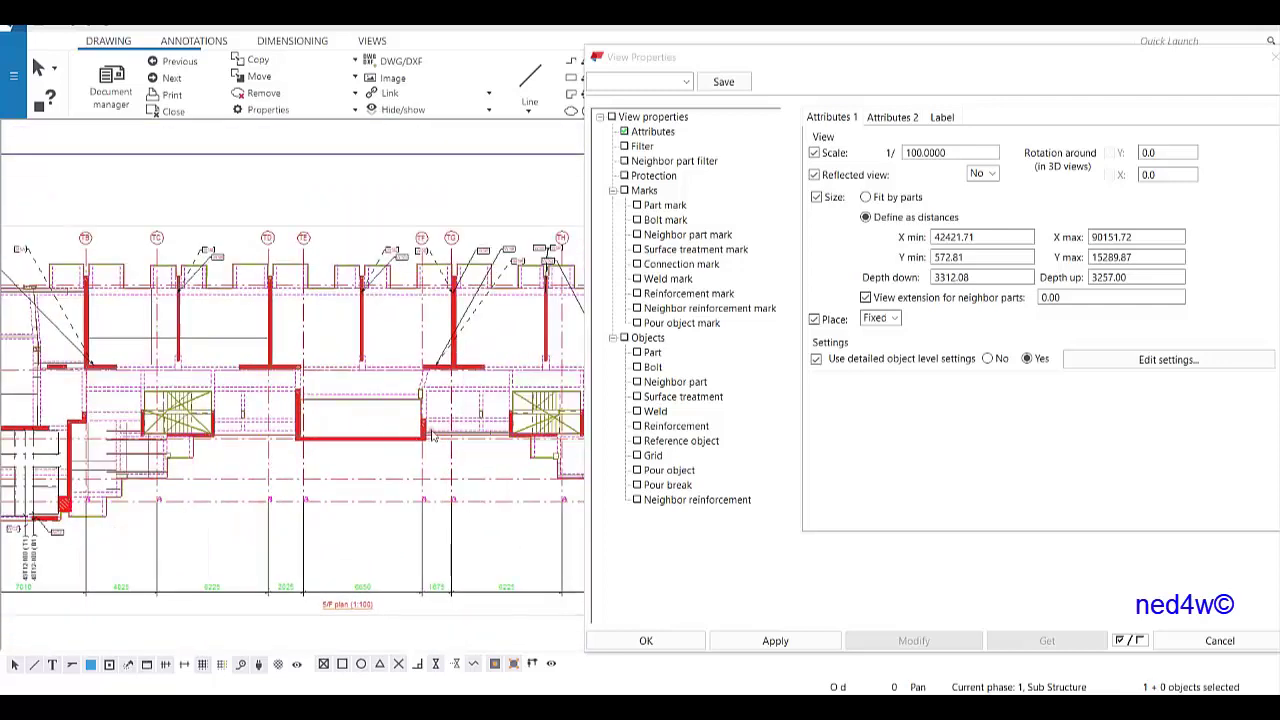
scroll(380, 435, up, 2)
scroll(330, 428, down, 2)
scroll(302, 424, up, 2)
middle_drag(303, 421, 418, 442)
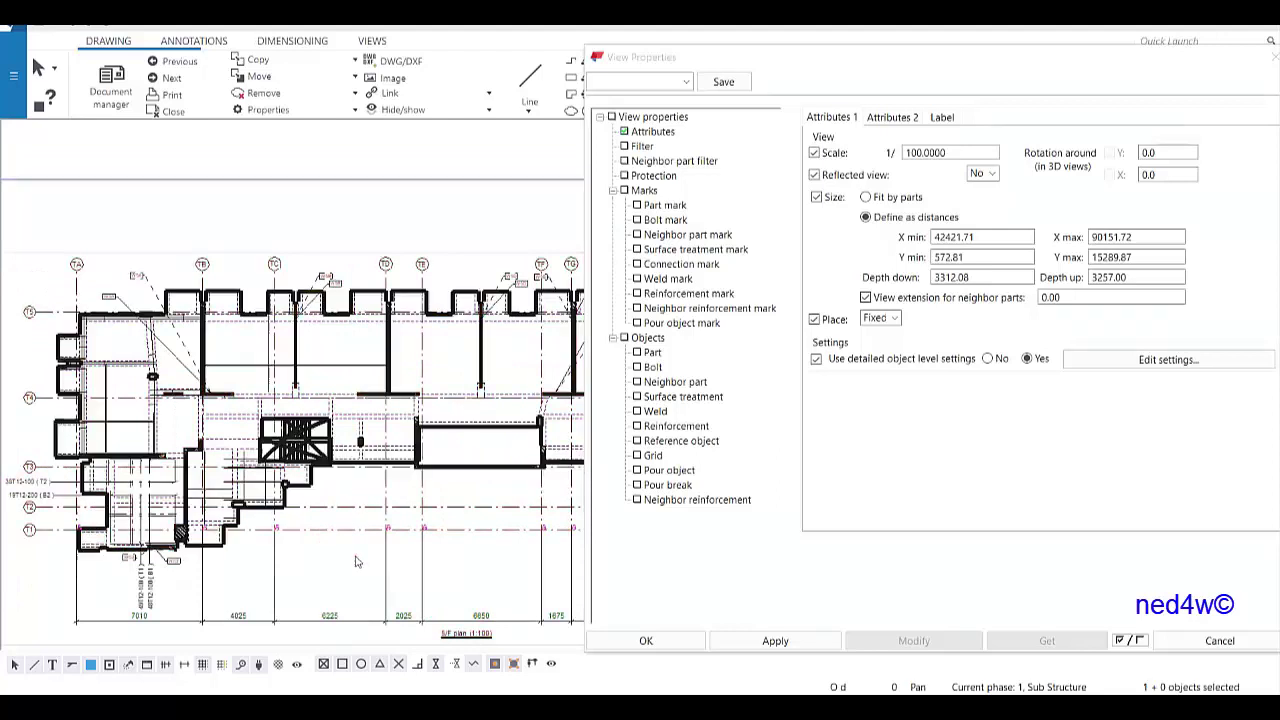
Step: Inspect the hatched walls, dashed beam lines and slab edges around gridlines TA to TD in the S/F plan
middle_drag(319, 566, 397, 563)
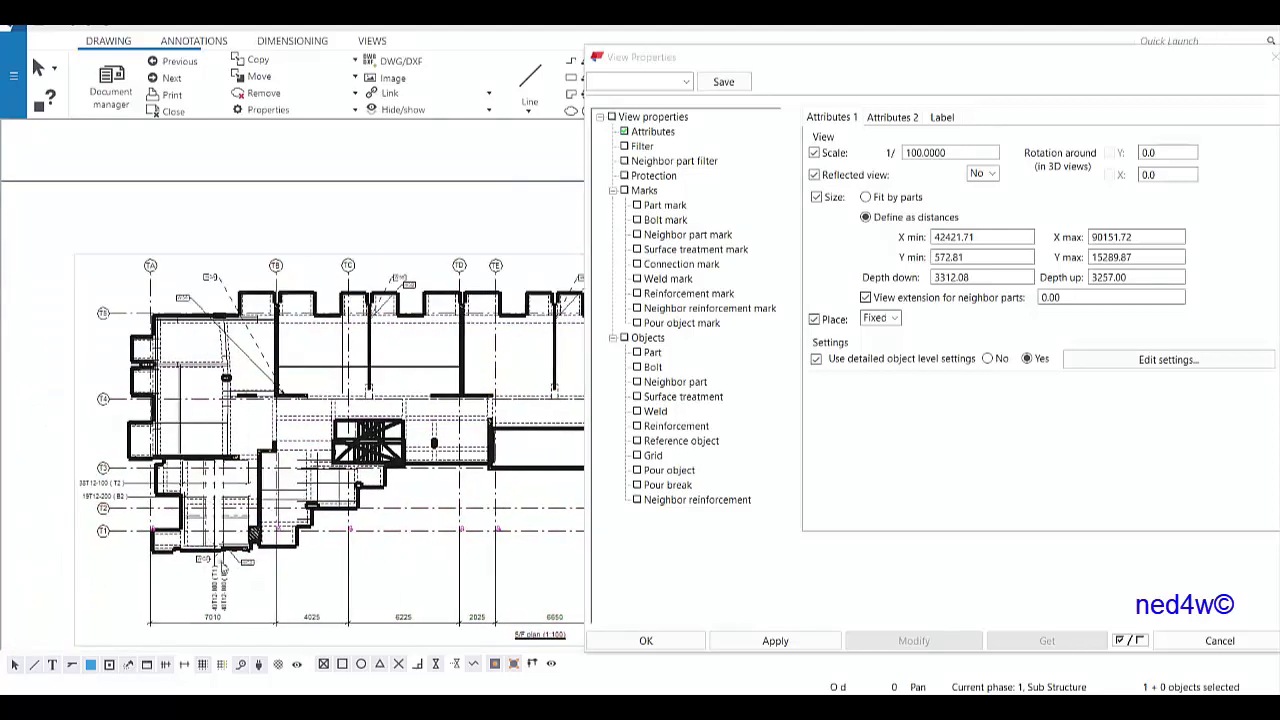
scroll(167, 548, up, 4)
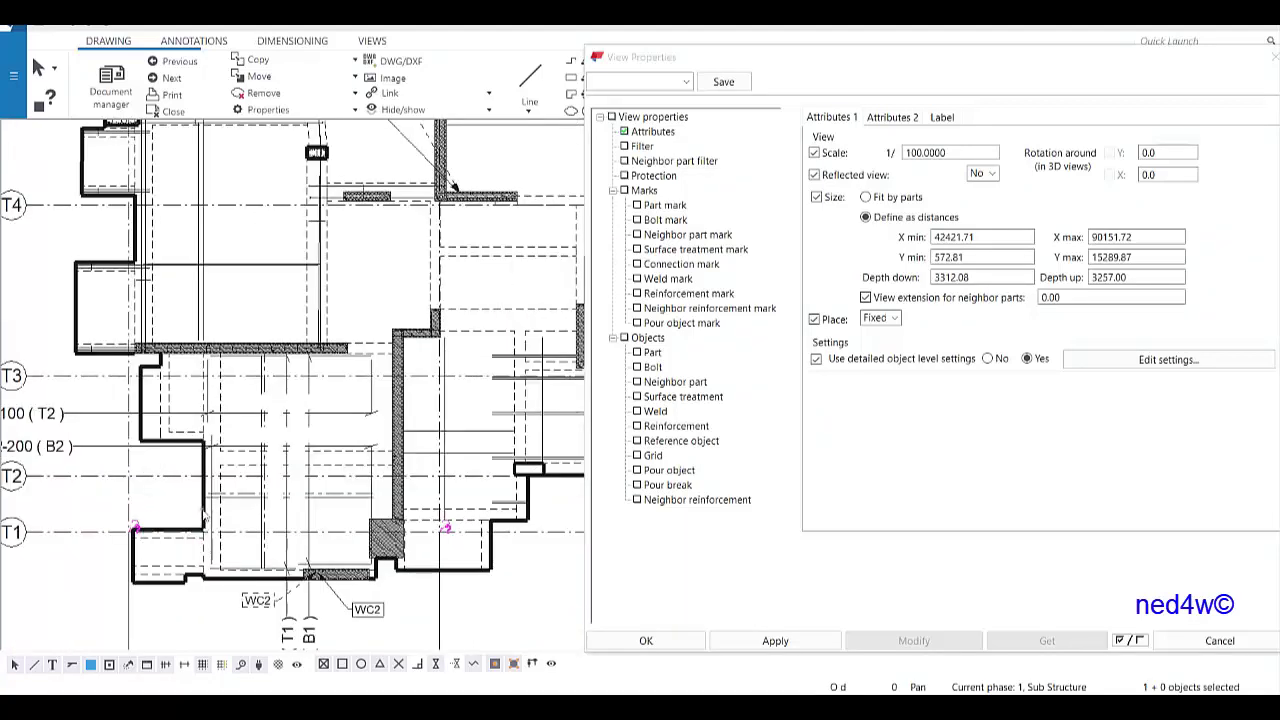
scroll(430, 400, up, 5)
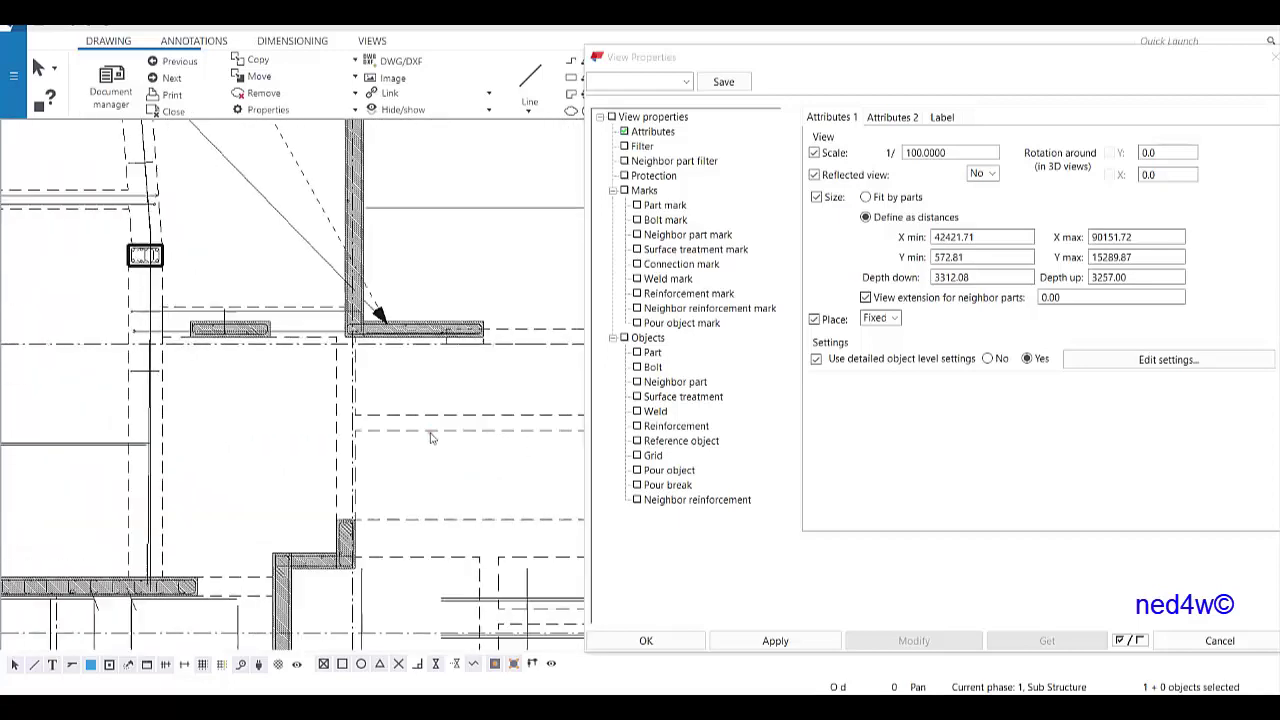
scroll(306, 440, down, 5)
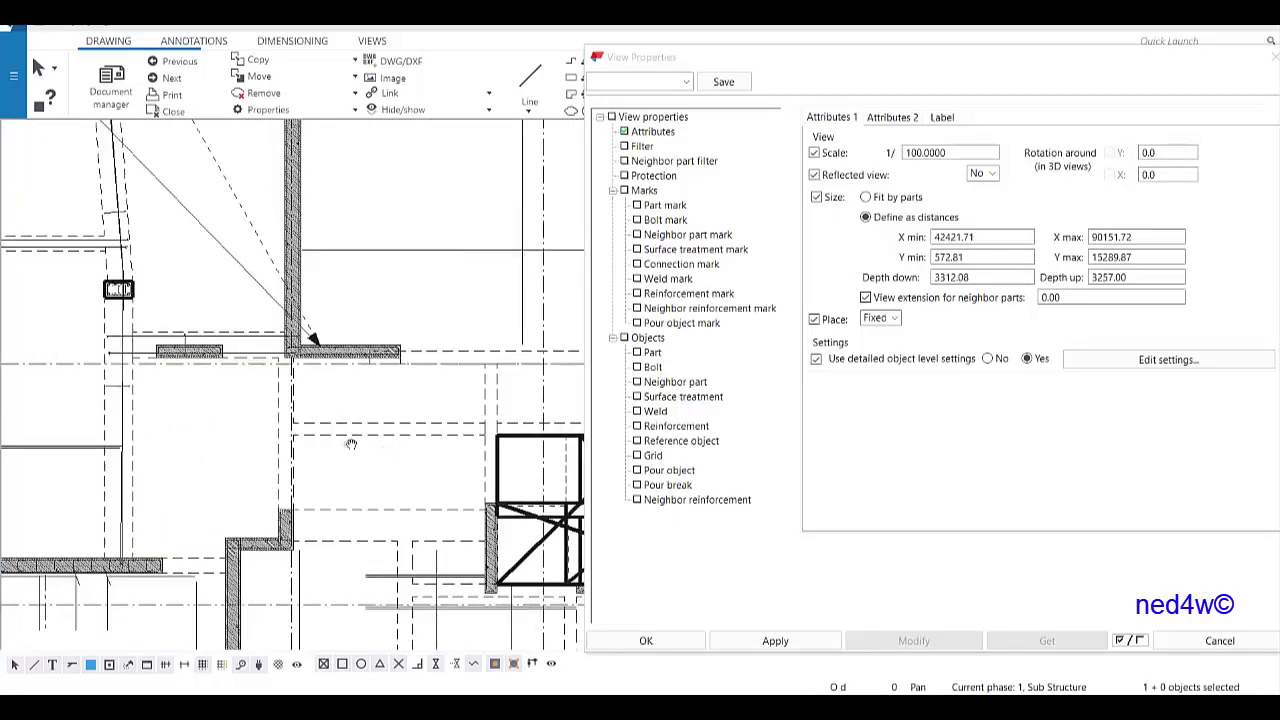
scroll(260, 446, down, 1)
scroll(420, 318, up, 4)
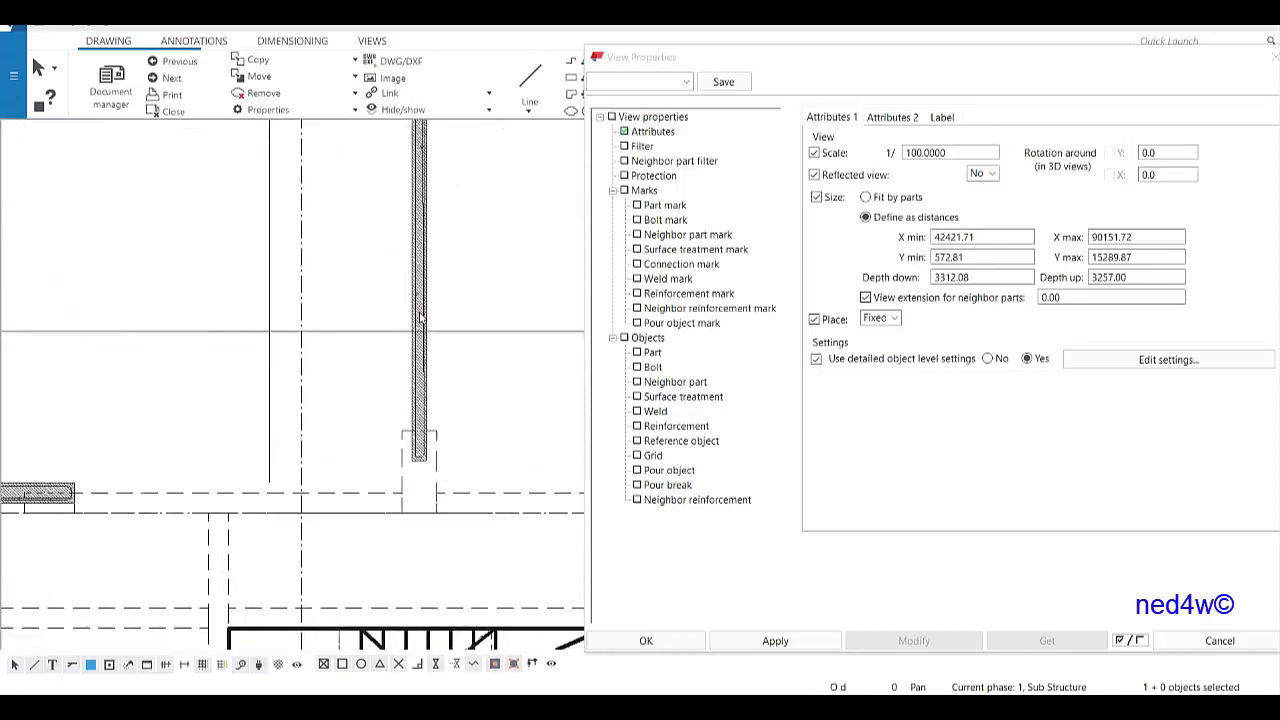
scroll(412, 362, down, 6)
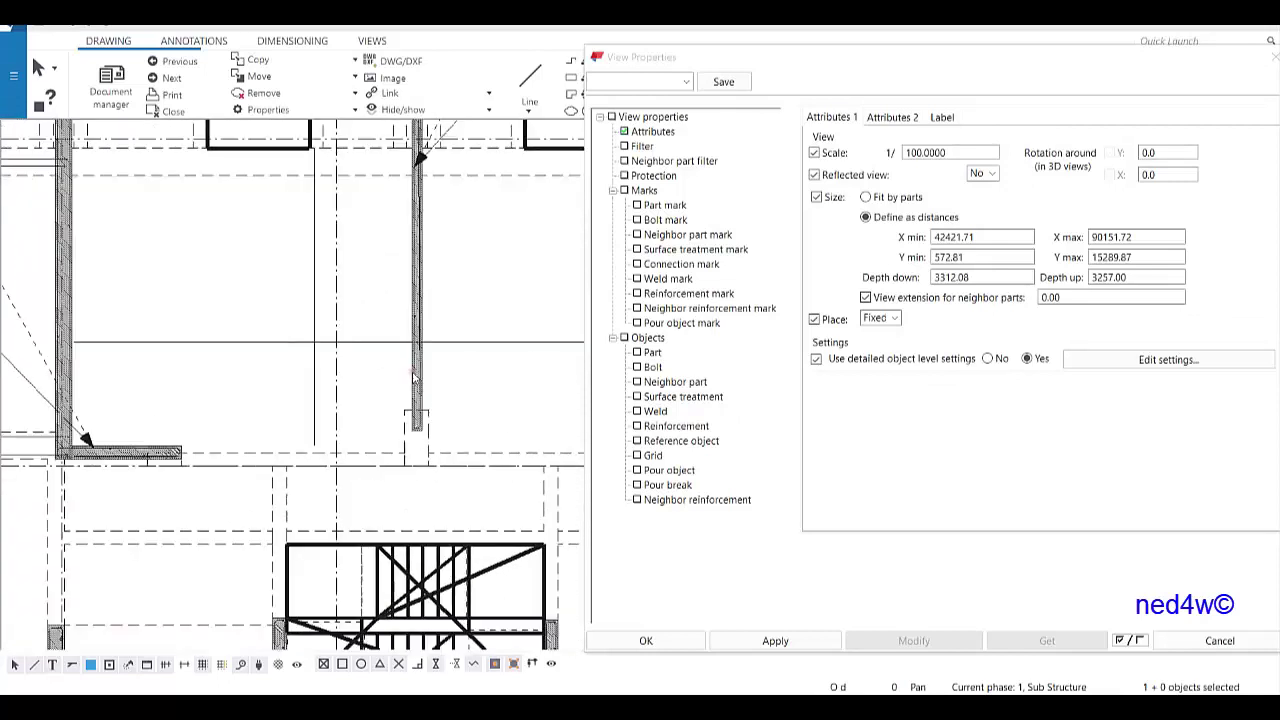
scroll(389, 407, down, 4)
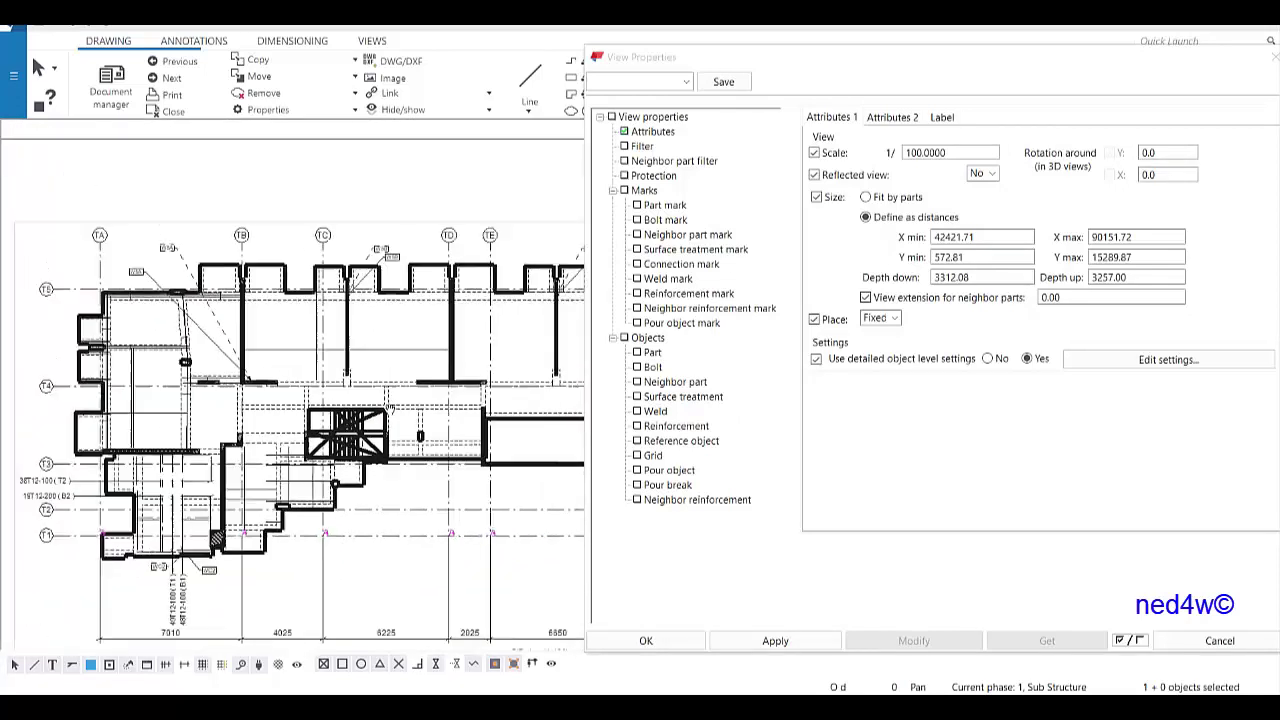
scroll(355, 440, up, 2)
scroll(350, 440, up, 1)
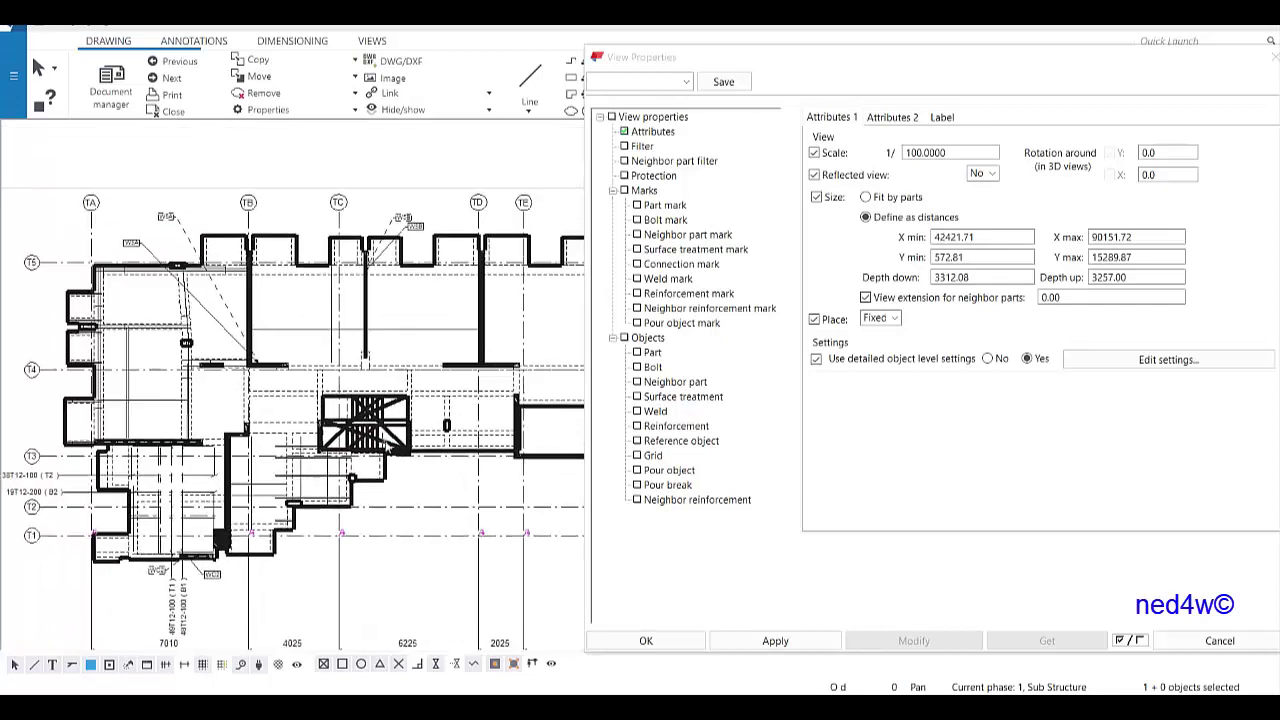